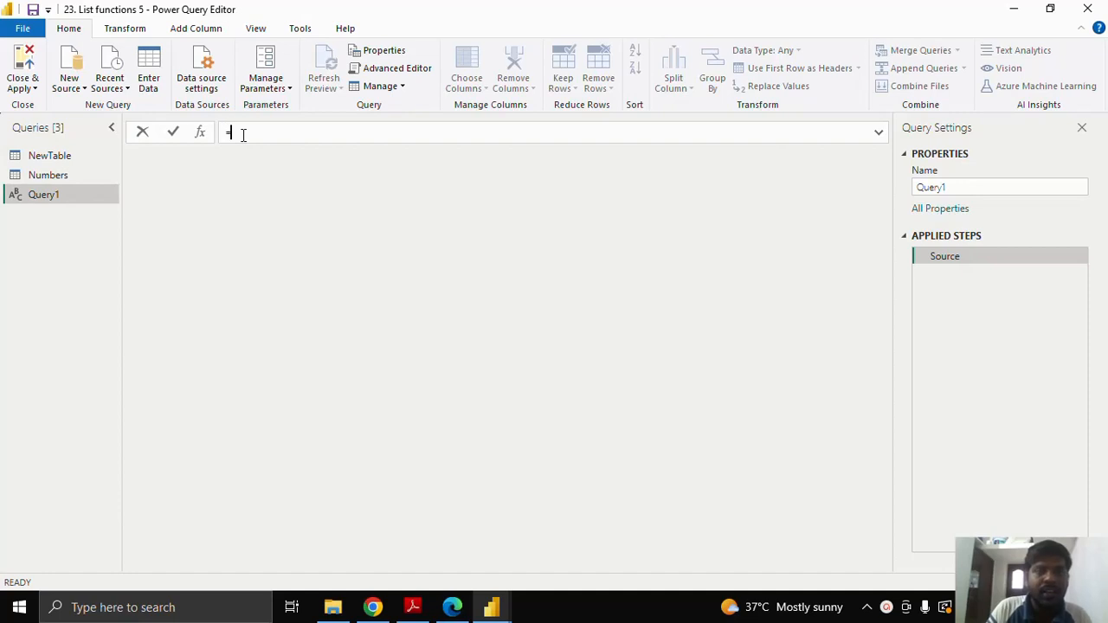
Step: Define the blank query's source as the list {1..20} and apply the formula
type("{1")
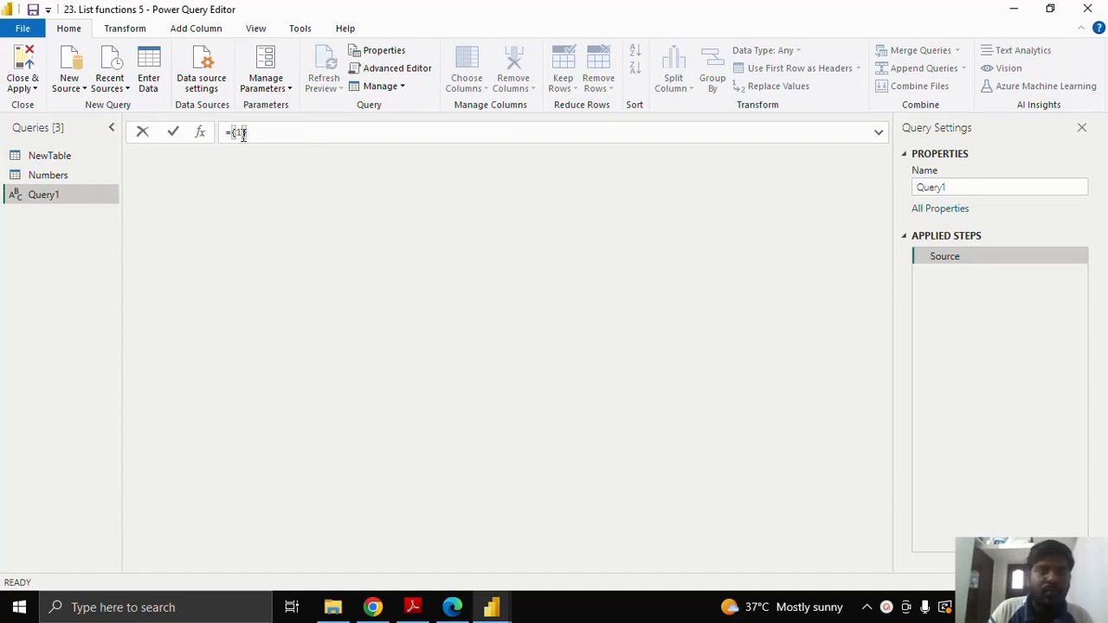
type(", ")
type("20")
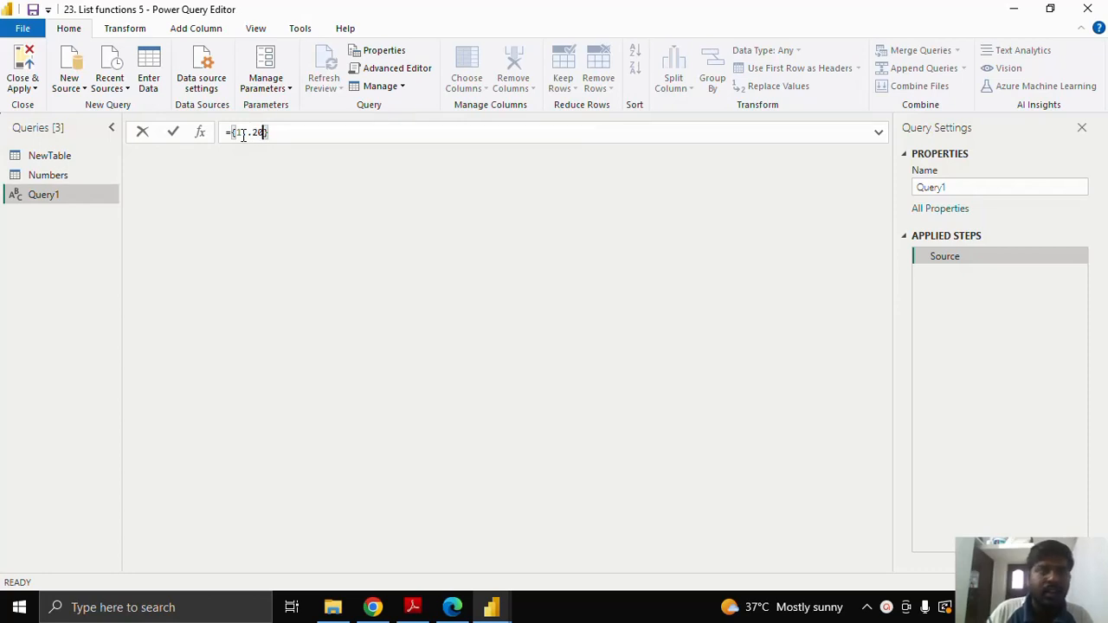
left_click(173, 133)
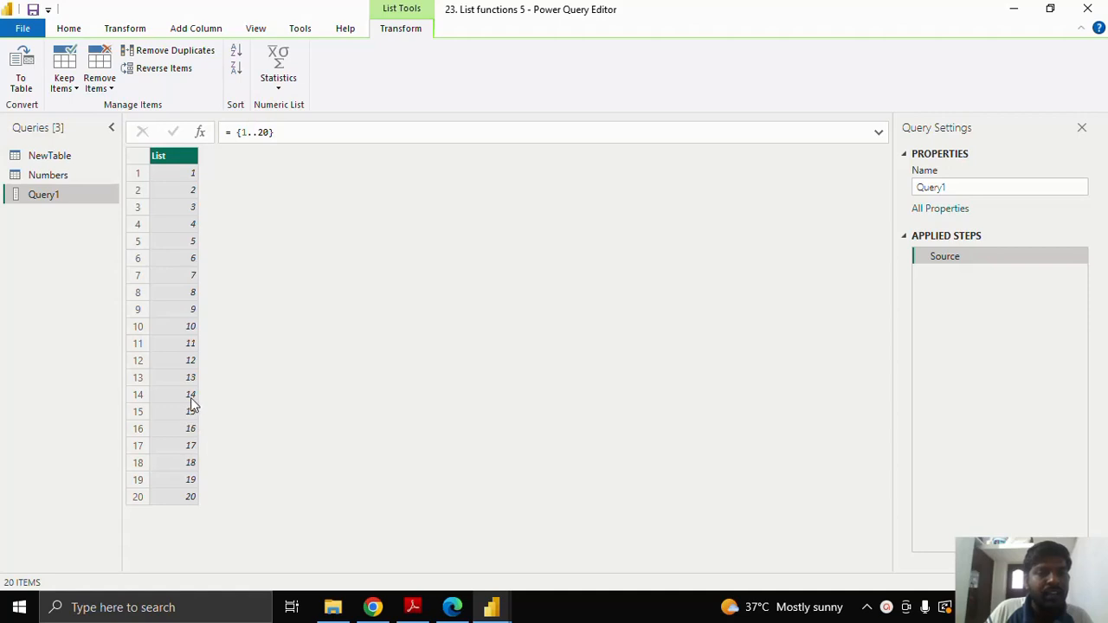
Step: Insert the List.Range function with an opening parenthesis in front of the {1..20} list in the formula
left_click(236, 131)
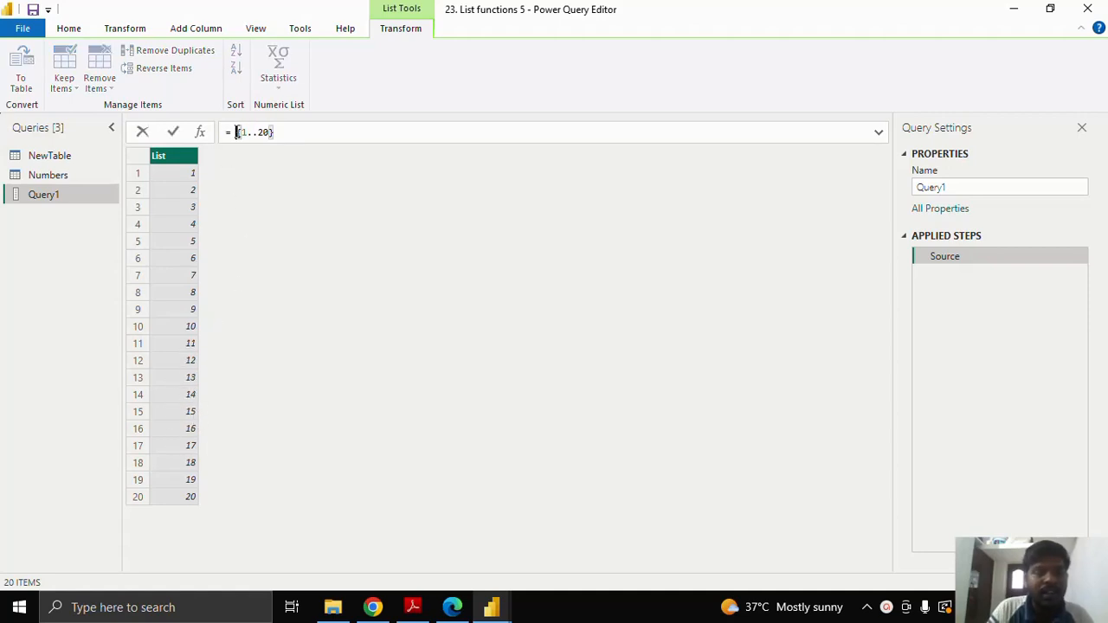
type("list")
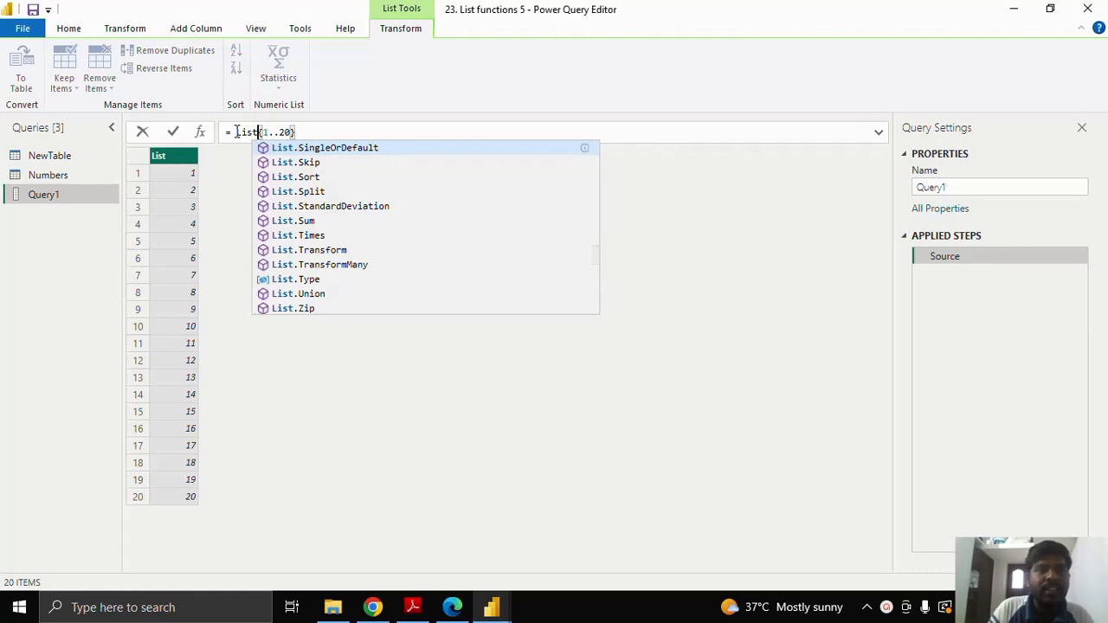
type(".Re")
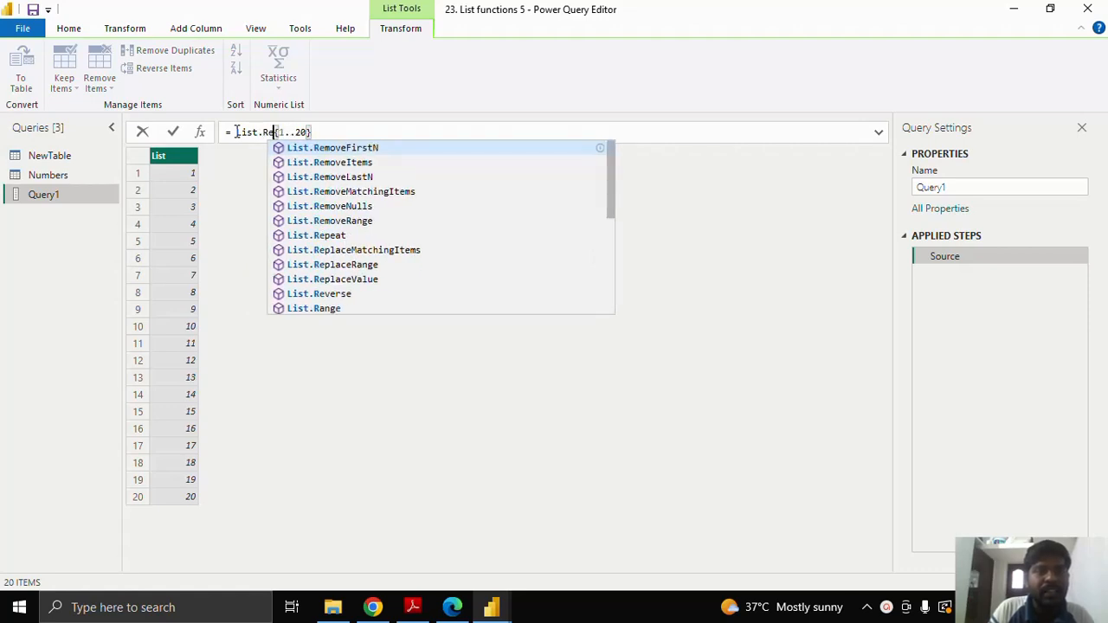
key("BackSpace")
type("a")
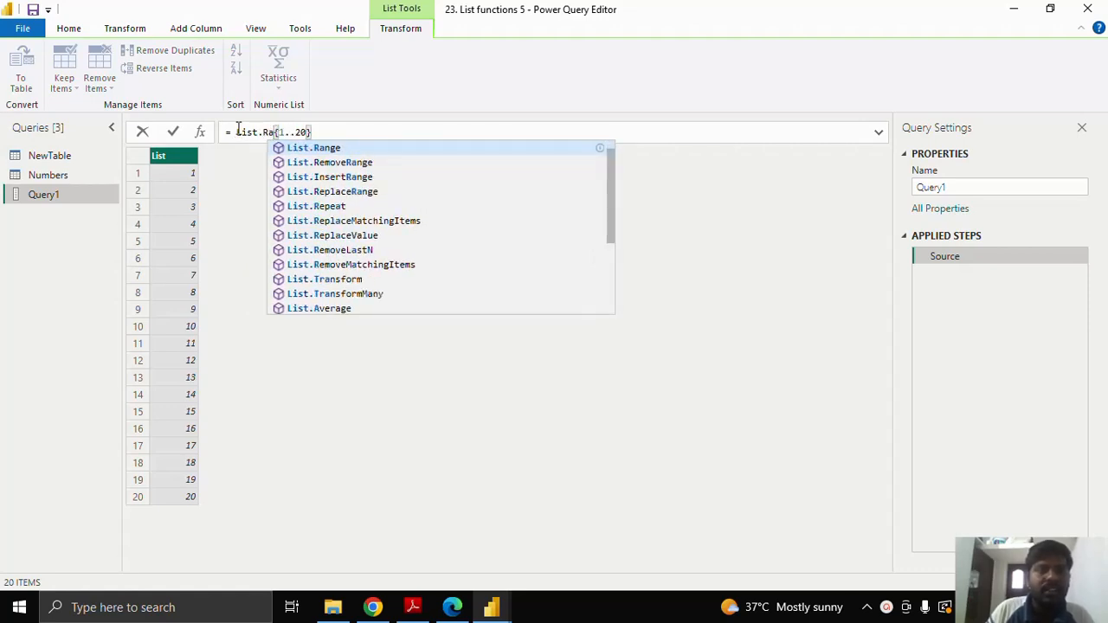
left_click(313, 149)
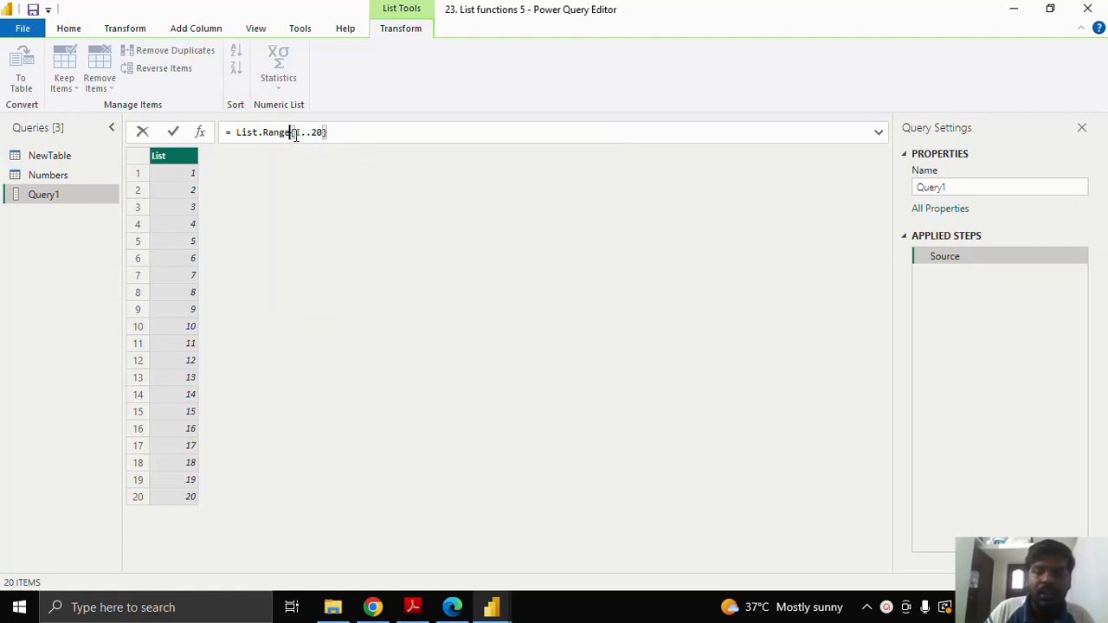
type("(")
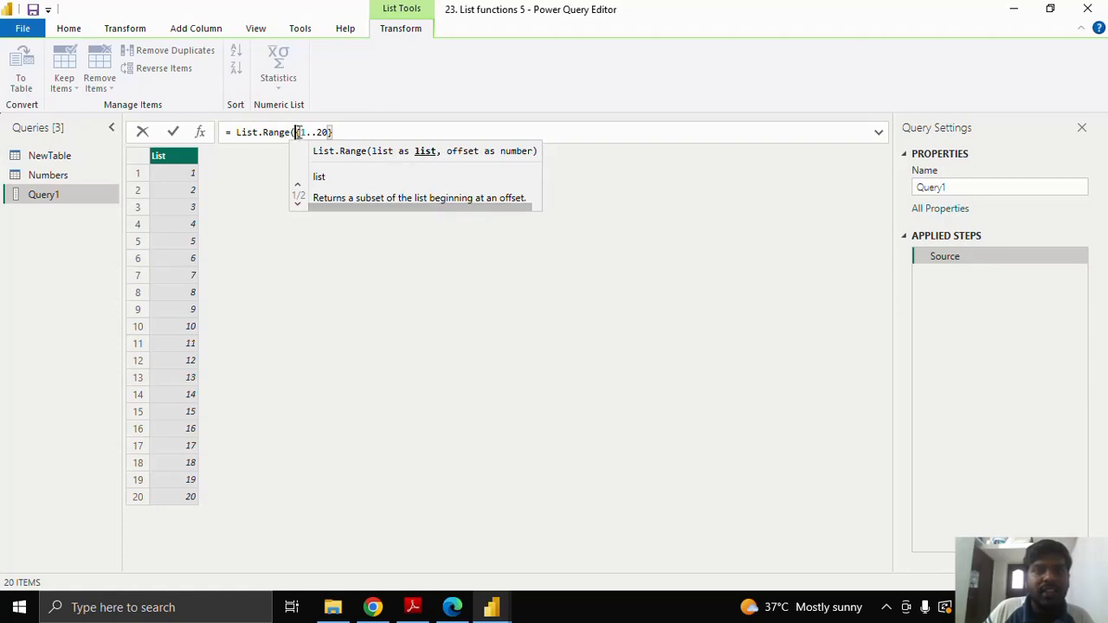
Step: Complete the List.Range formula with an offset of 10 after the list and apply it
left_click_drag(297, 132, 334, 132)
left_click(334, 132)
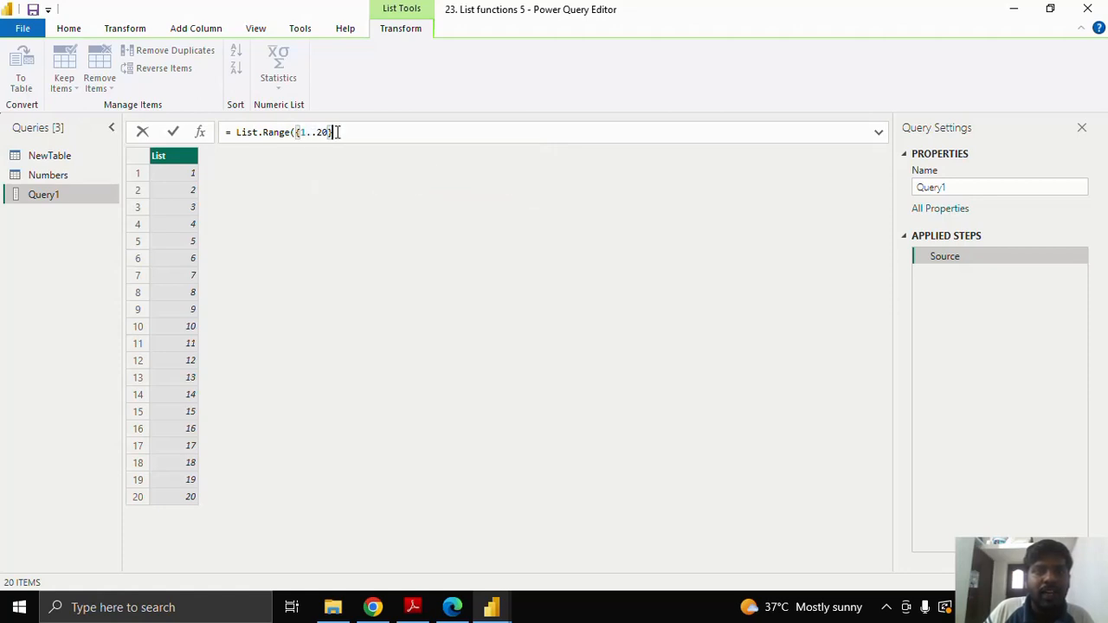
type(",")
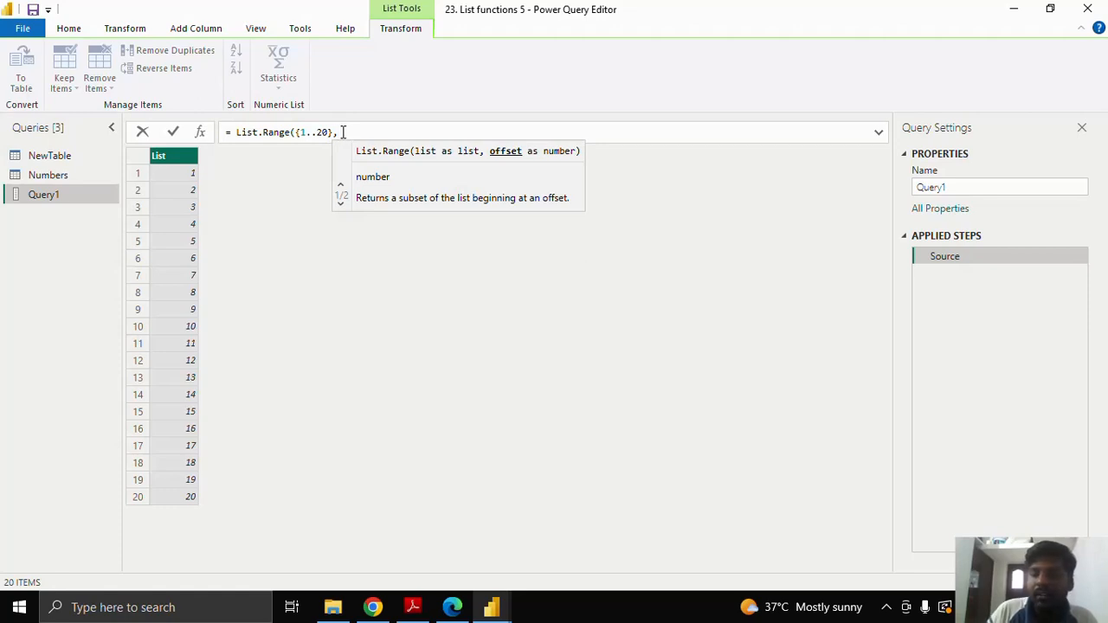
type("10")
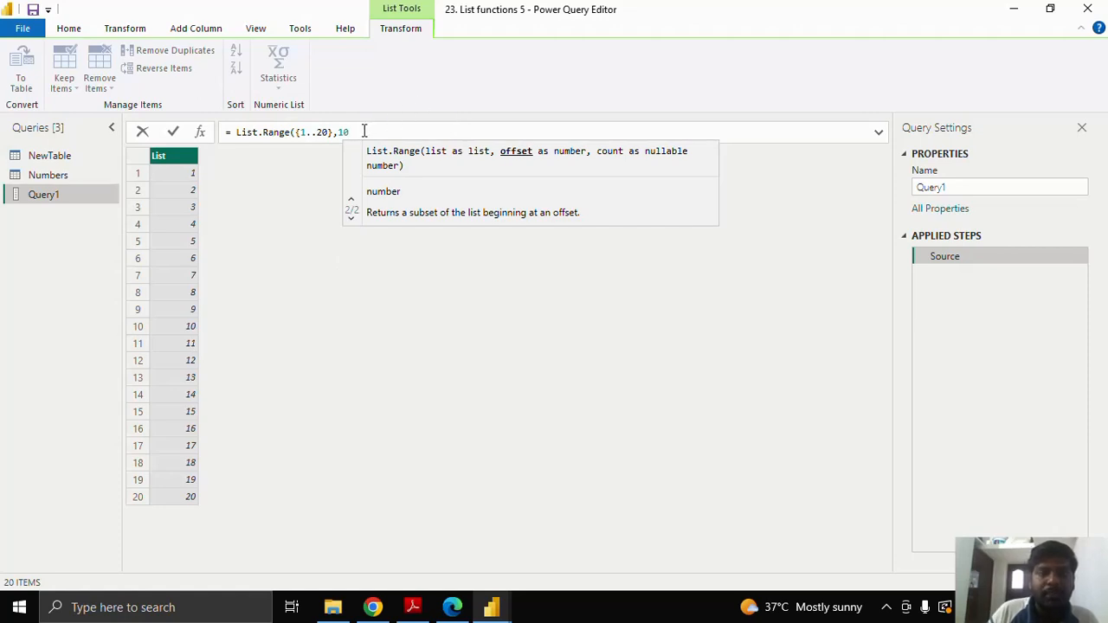
type(")")
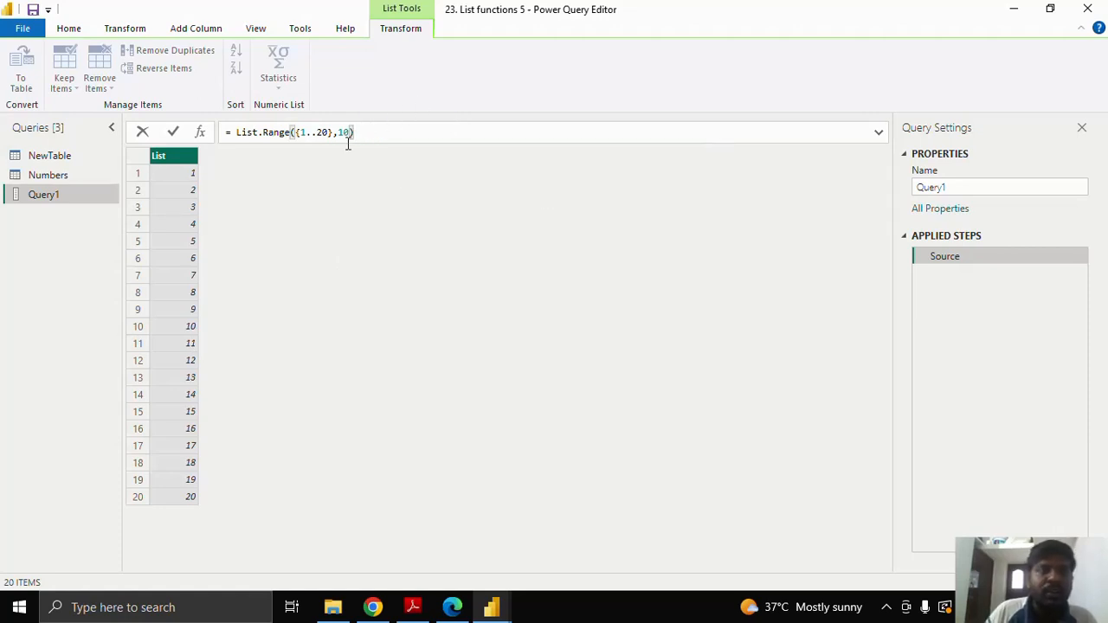
left_click(169, 132)
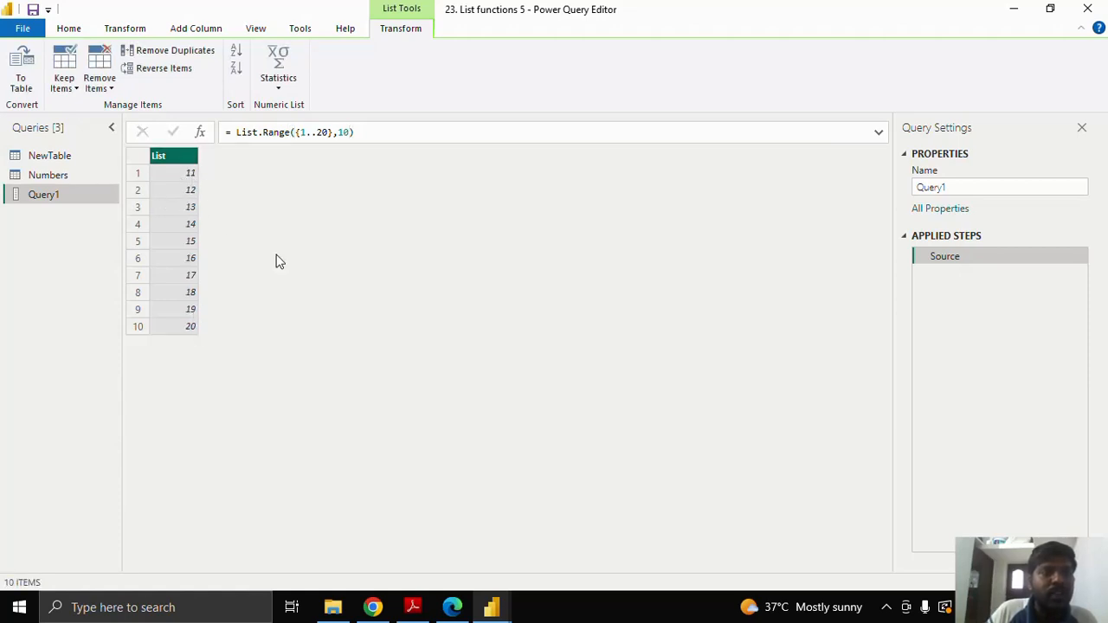
Step: Add a count of 5 as the third List.Range argument and apply the formula
double_click(346, 133)
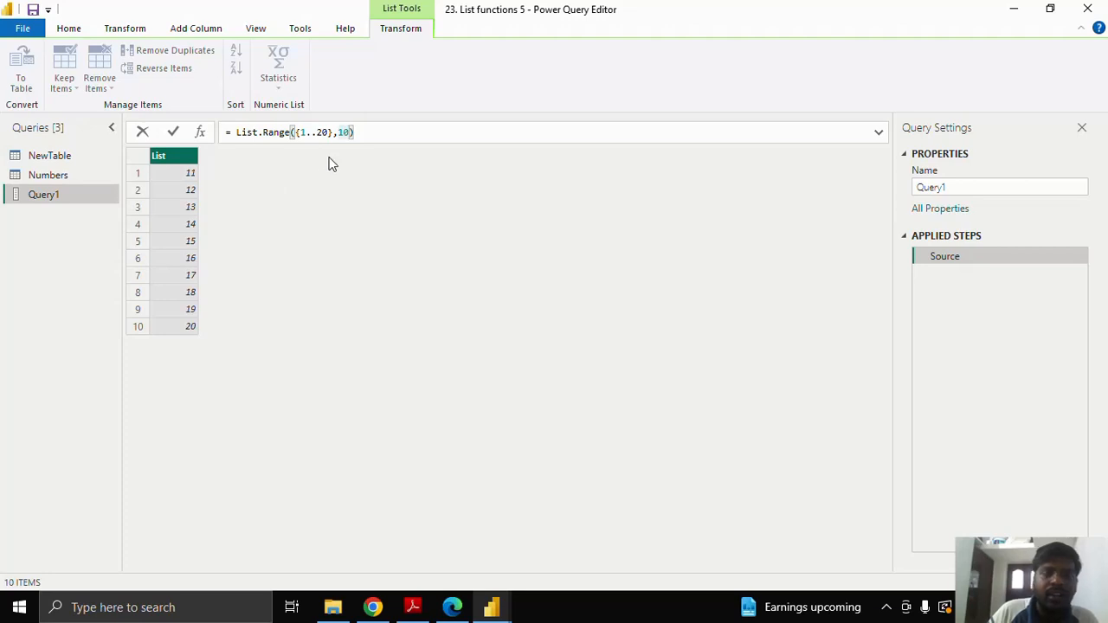
type(",")
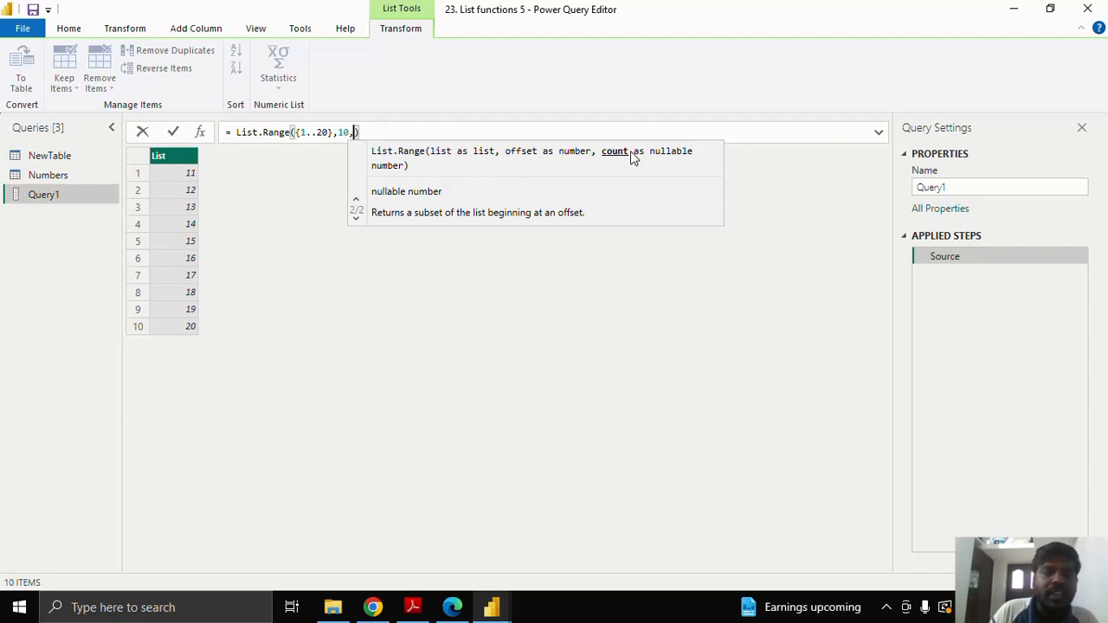
type("5")
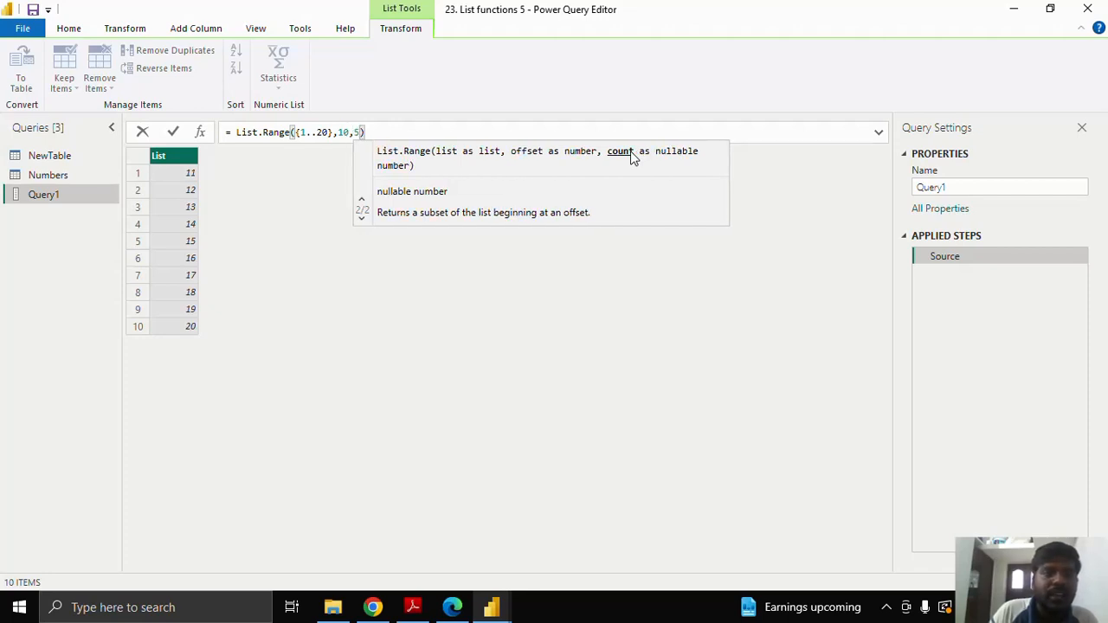
left_click(171, 135)
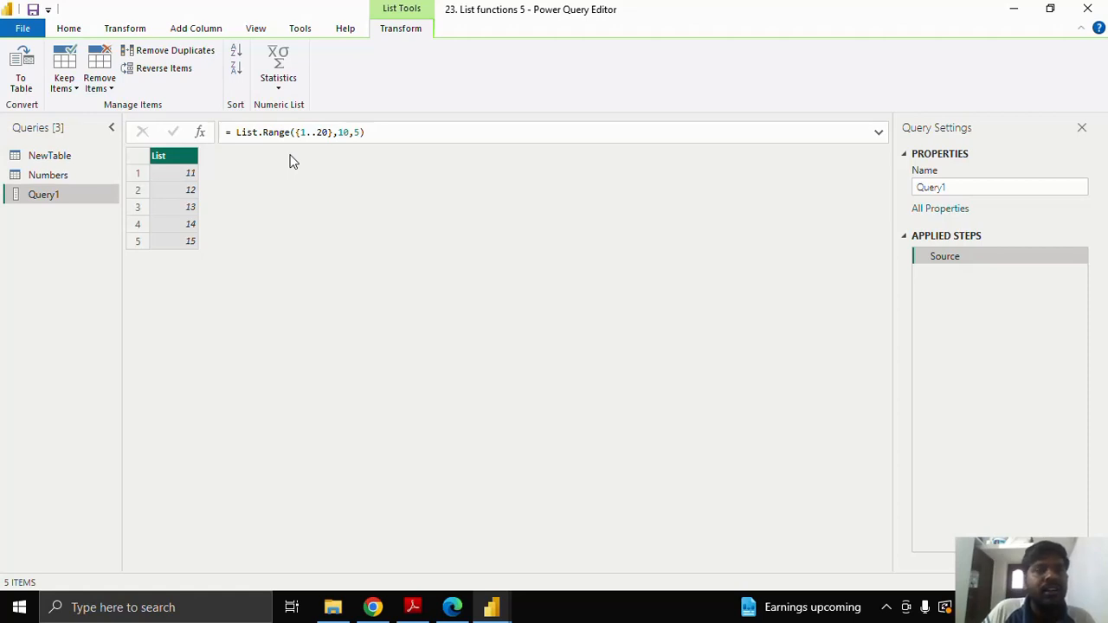
Step: Rename the query as Range
left_click_drag(964, 187, 906, 189)
type("Range")
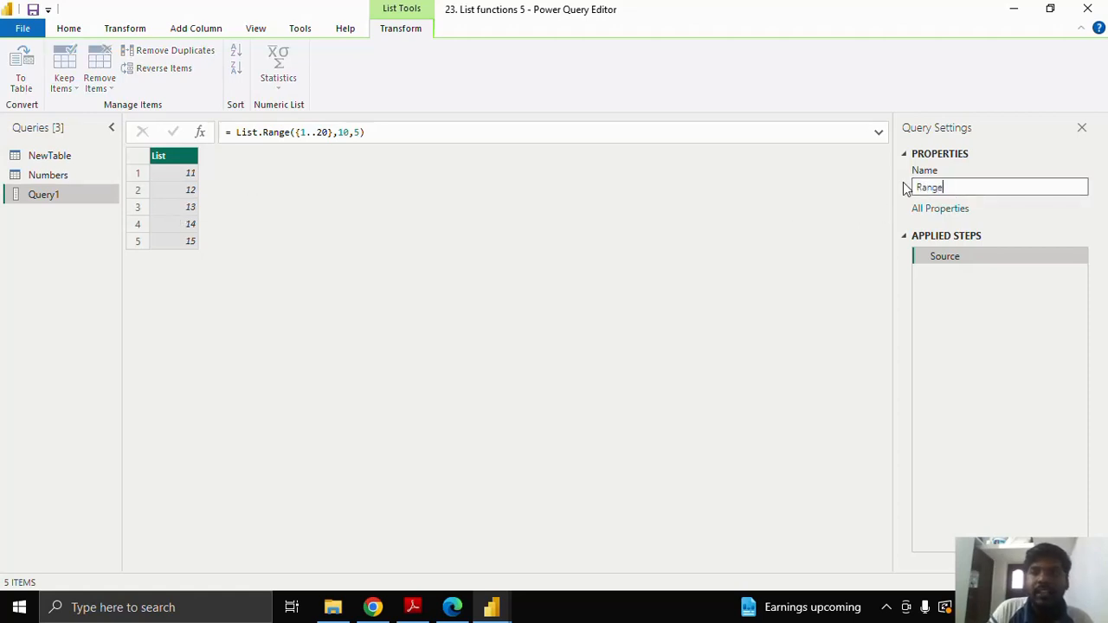
key("Return")
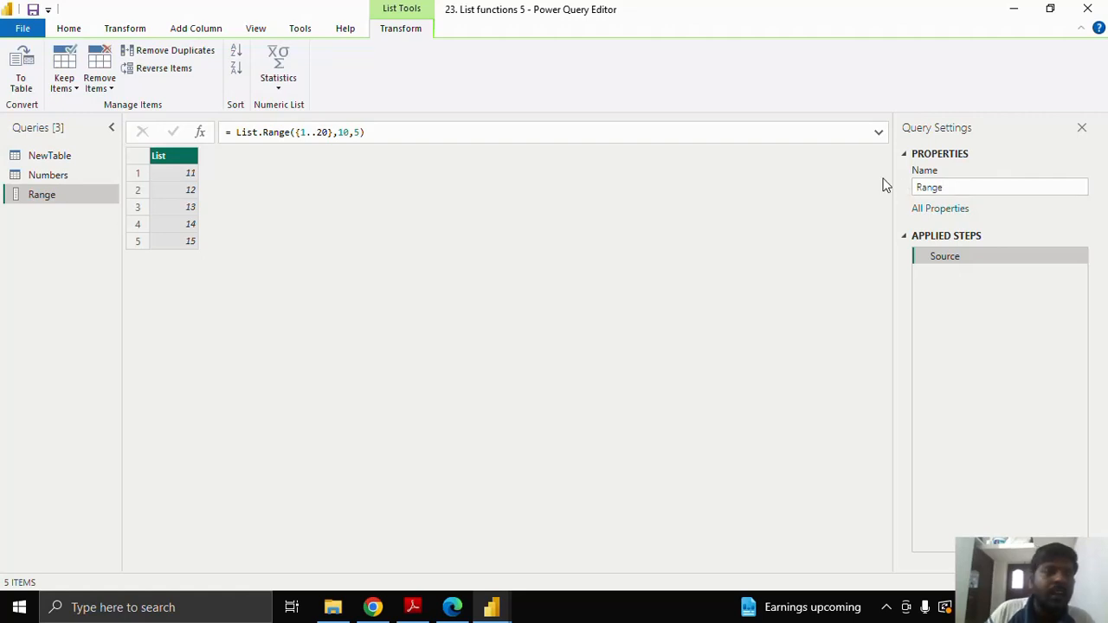
Step: Create a new blank query below the Range query
right_click(71, 225)
mouse_move(149, 257)
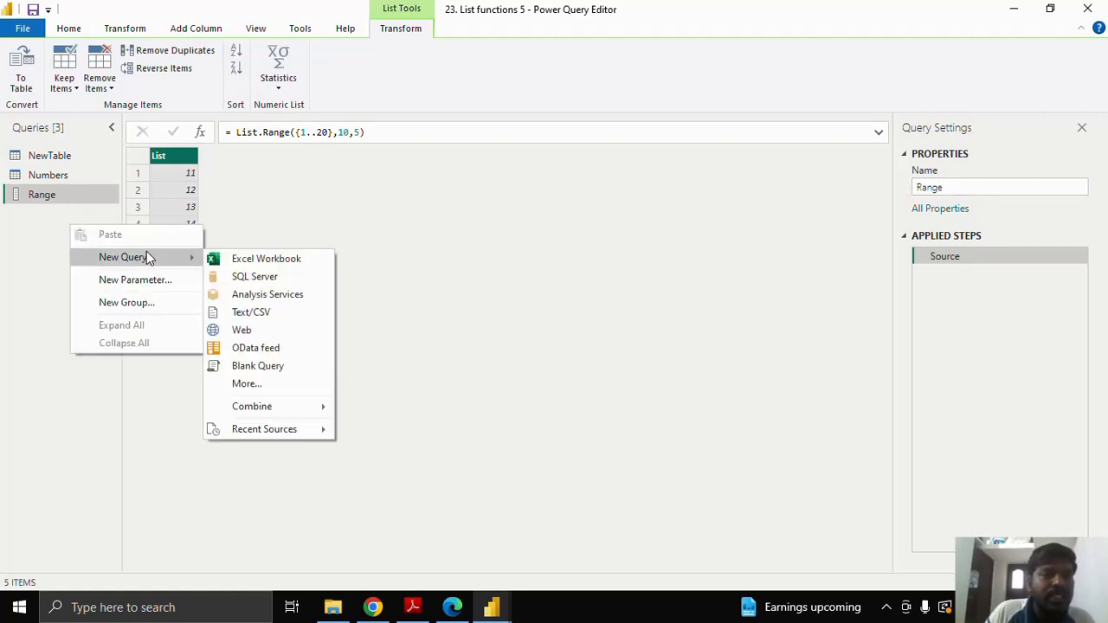
left_click(267, 367)
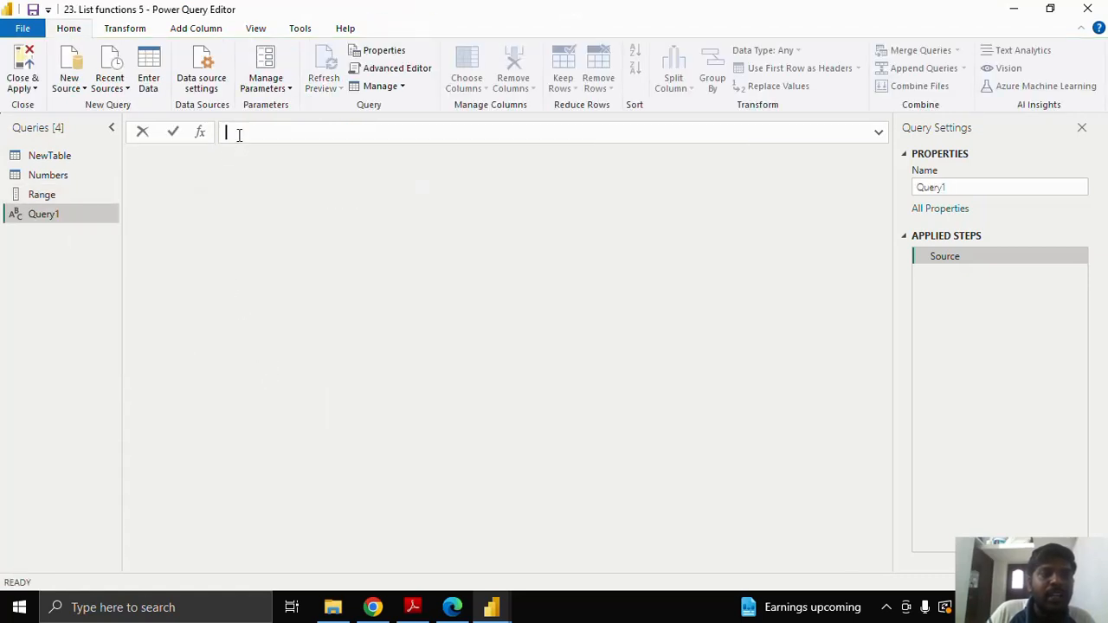
Step: Start the new query's formula with =List.Select( and remove the duplicated List text
type("=L")
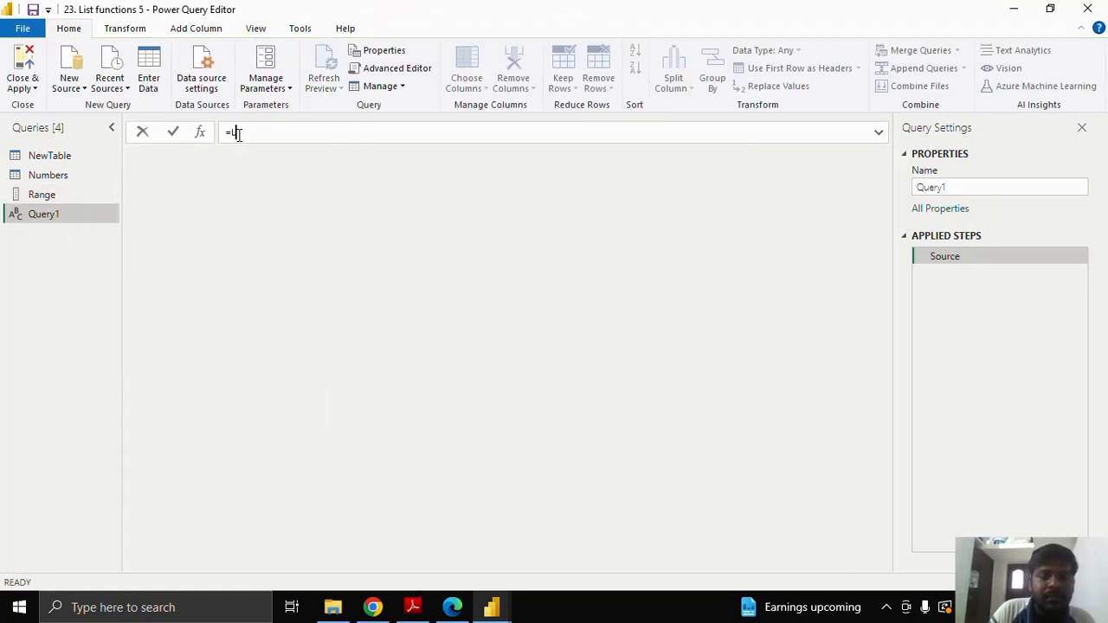
type("ist.Sel")
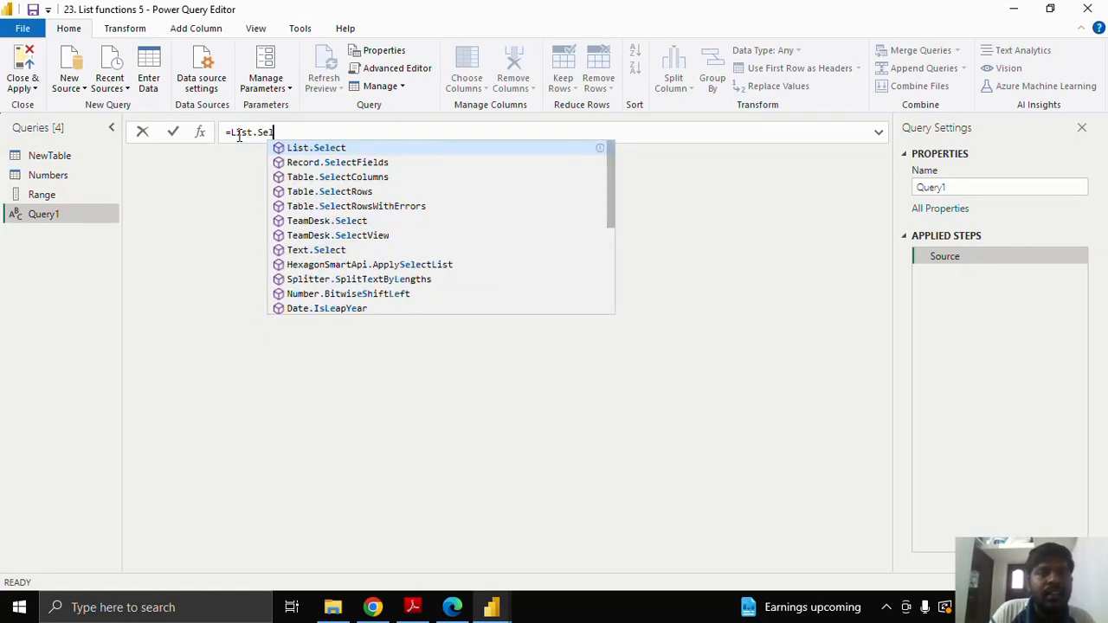
key("Tab")
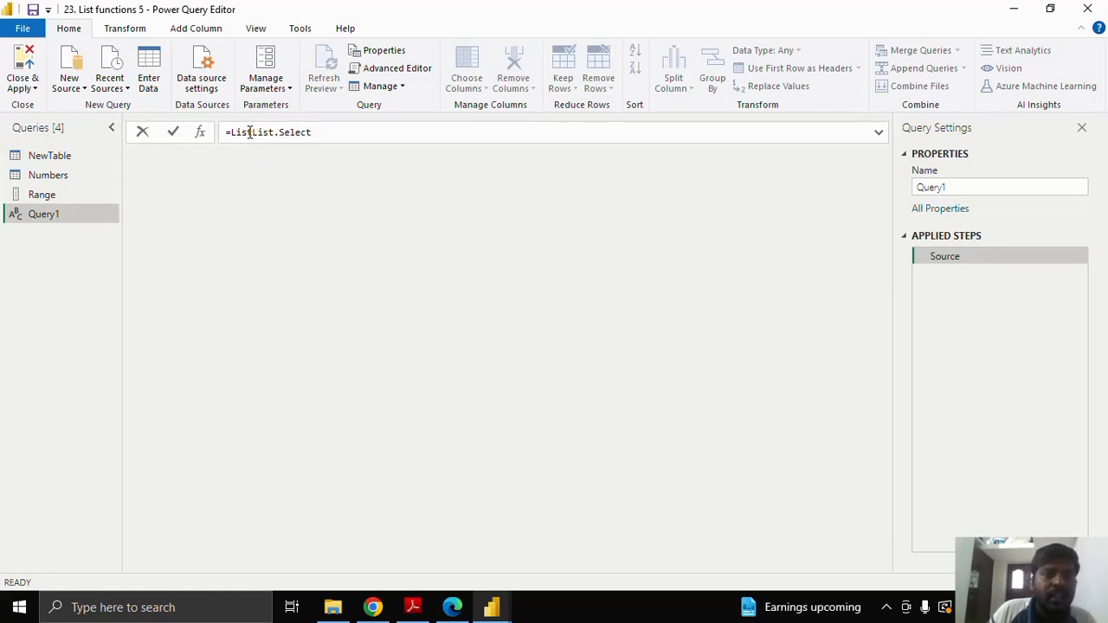
left_click_drag(253, 132, 229, 131)
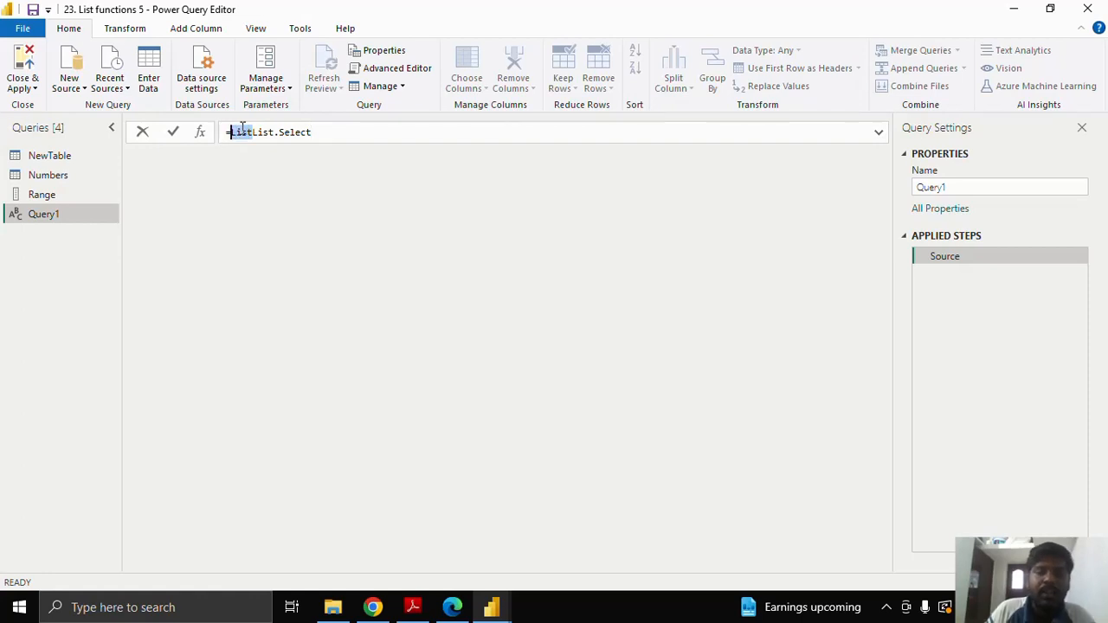
key("BackSpace")
left_click(294, 131)
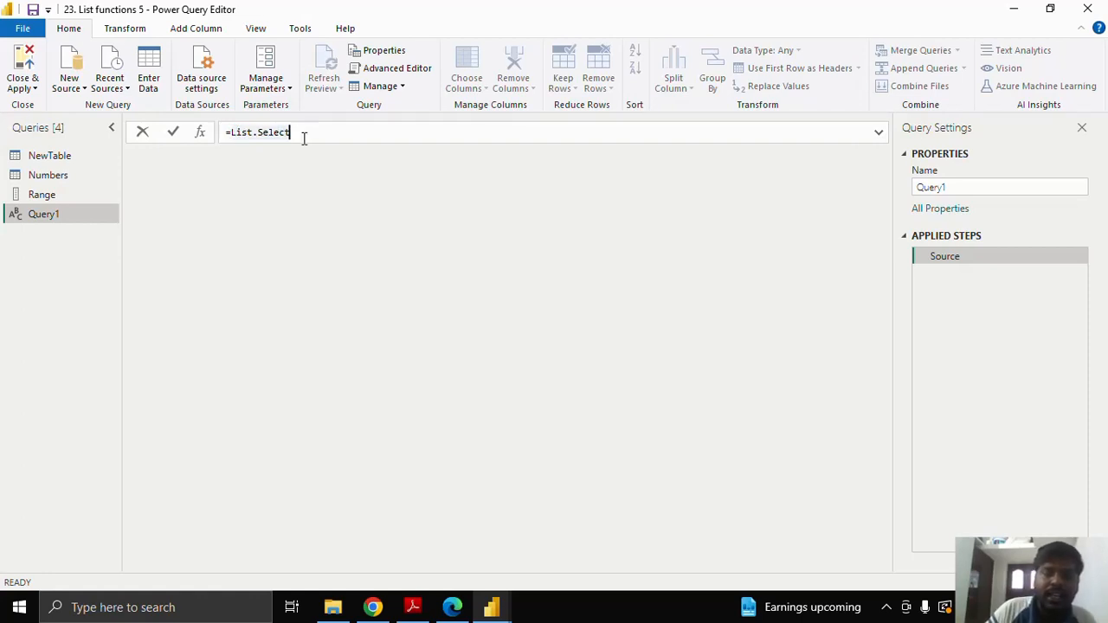
type("(")
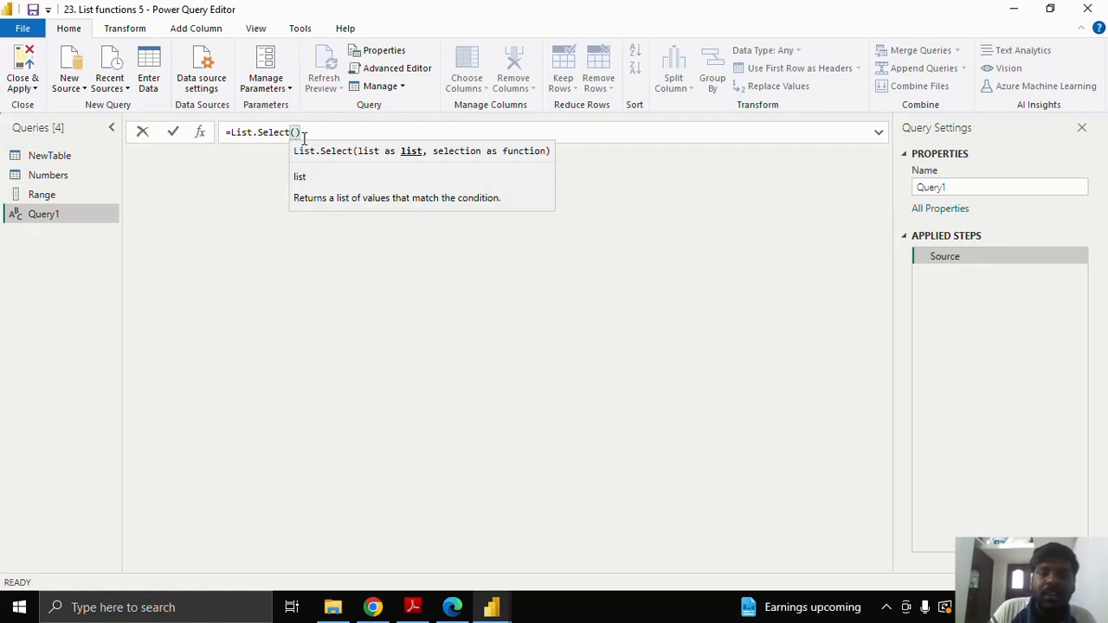
Step: Enter the list {-21,3,0,-1,-89,56,25,33} as the first argument of List.Select
type("{")
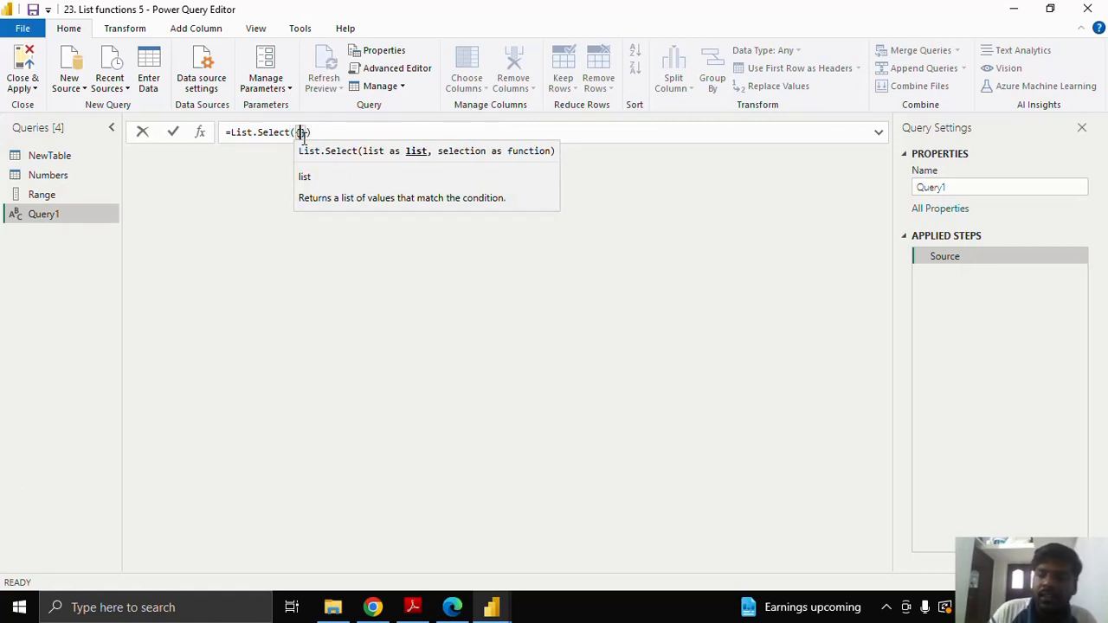
type("-21")
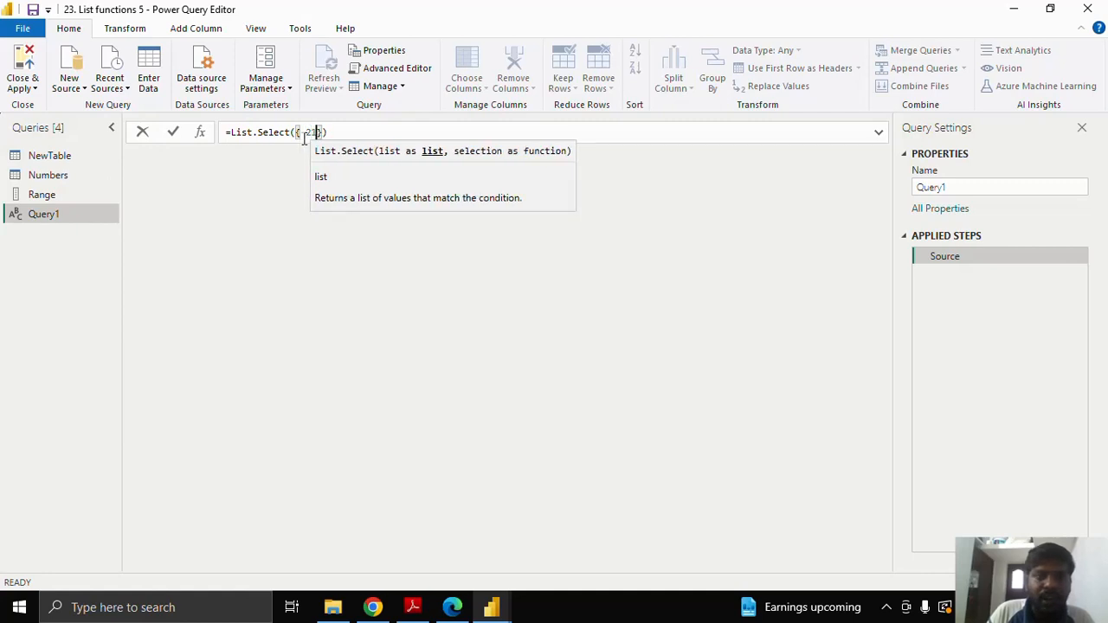
type(",")
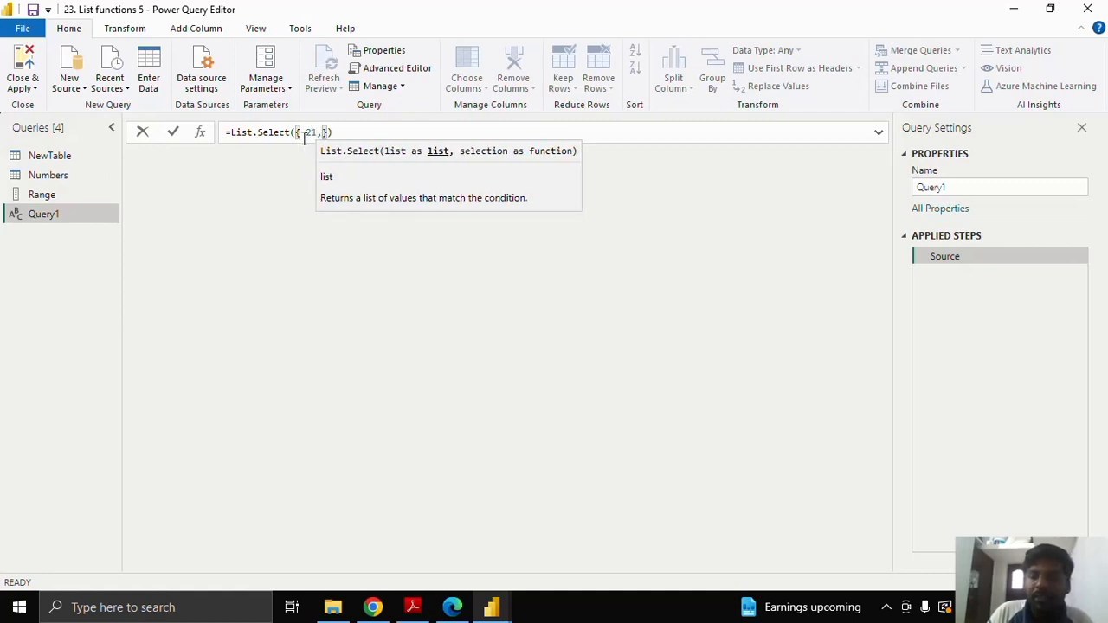
type("3")
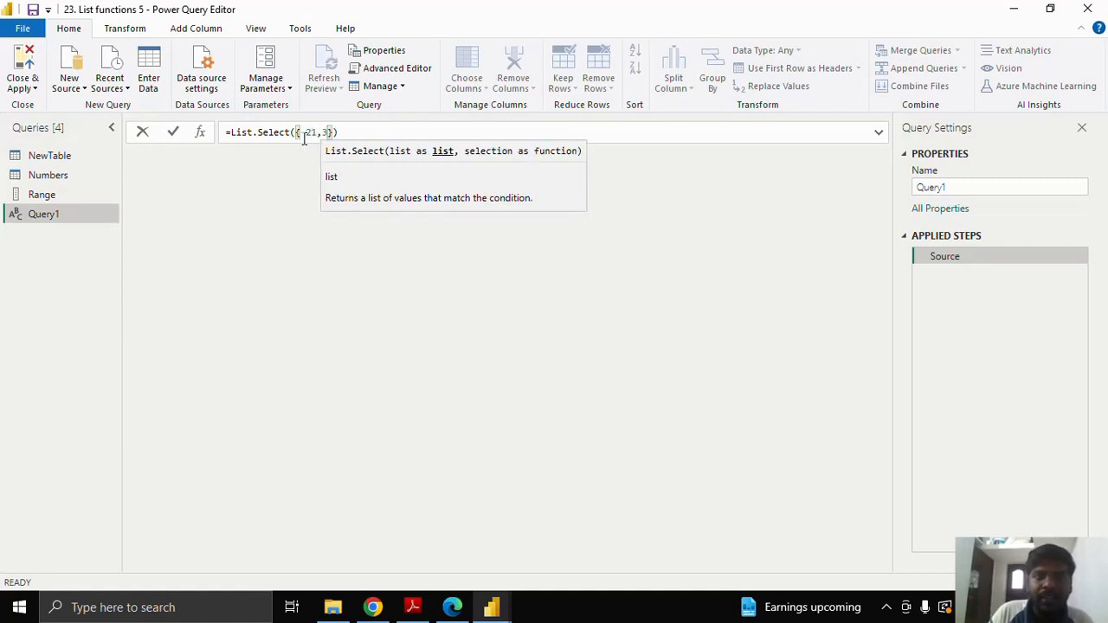
type(",0,")
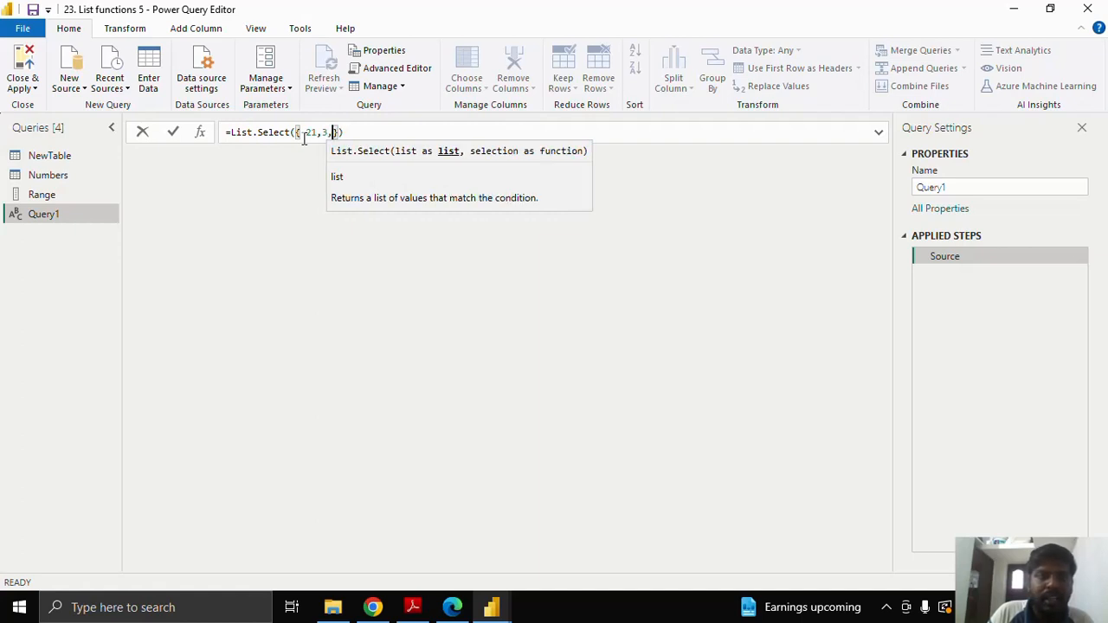
type("-1,")
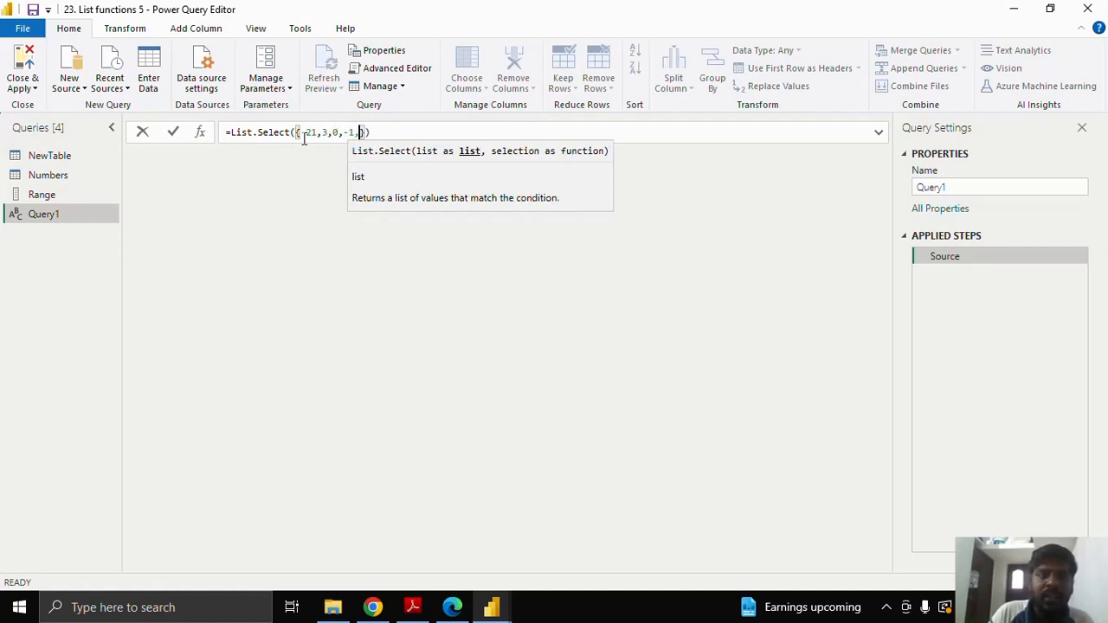
type("-")
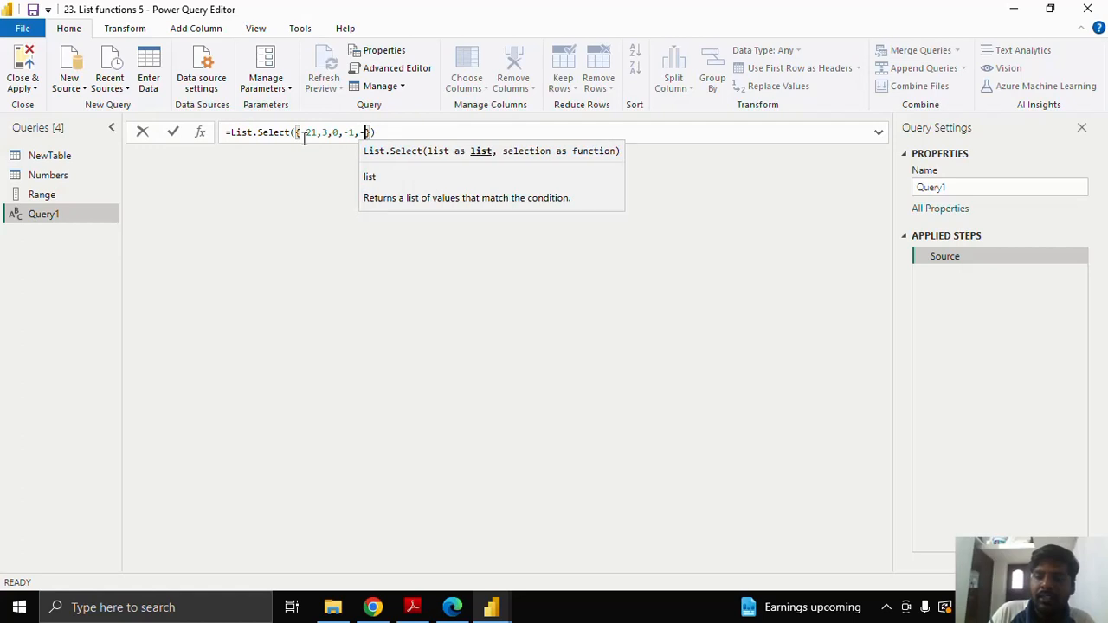
type("89,")
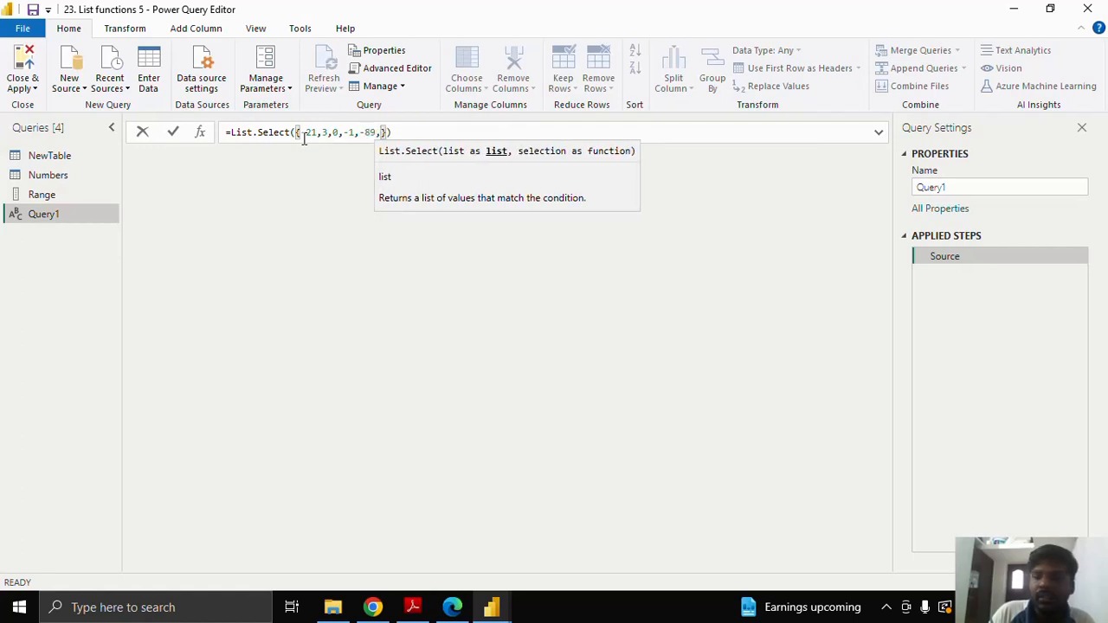
type("56,25,3")
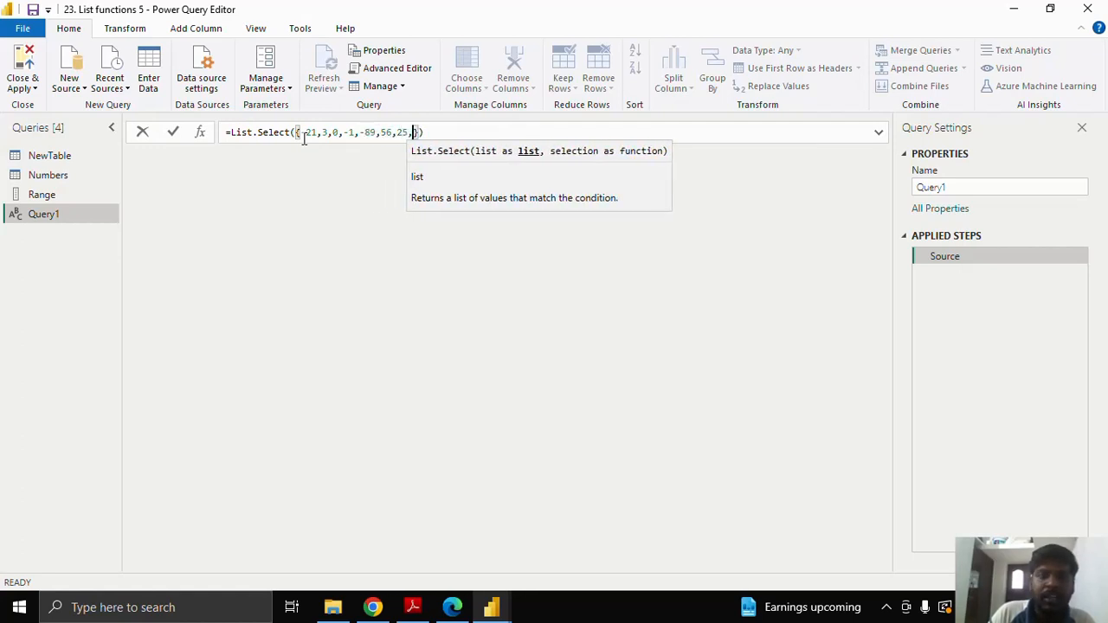
type("3")
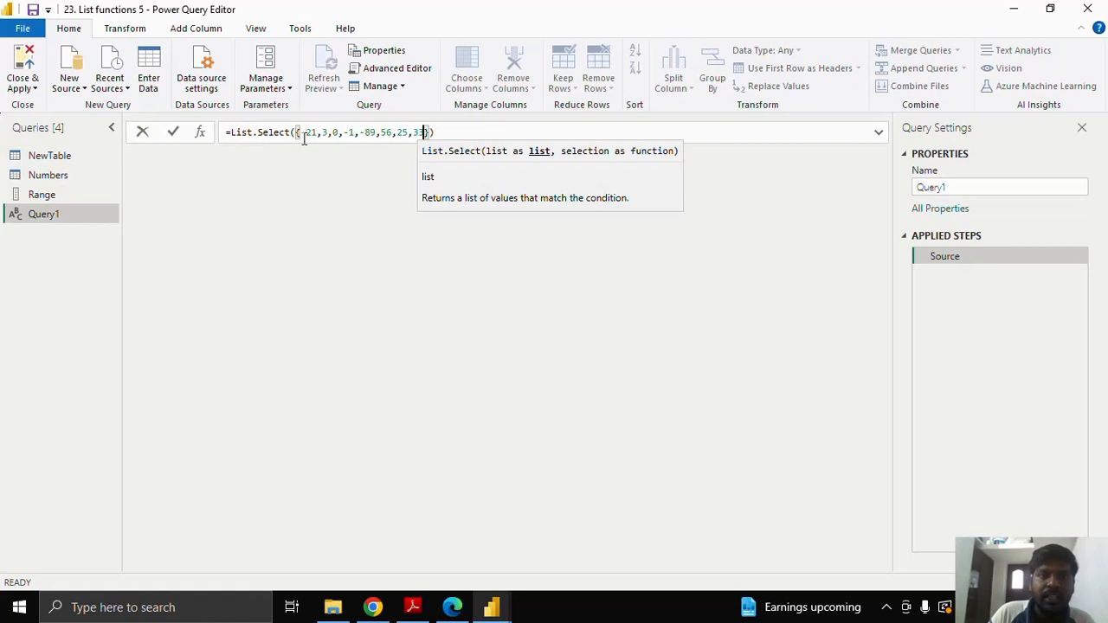
Step: Add the condition each _ > 0 as the second List.Select argument and apply the formula
left_click(431, 131)
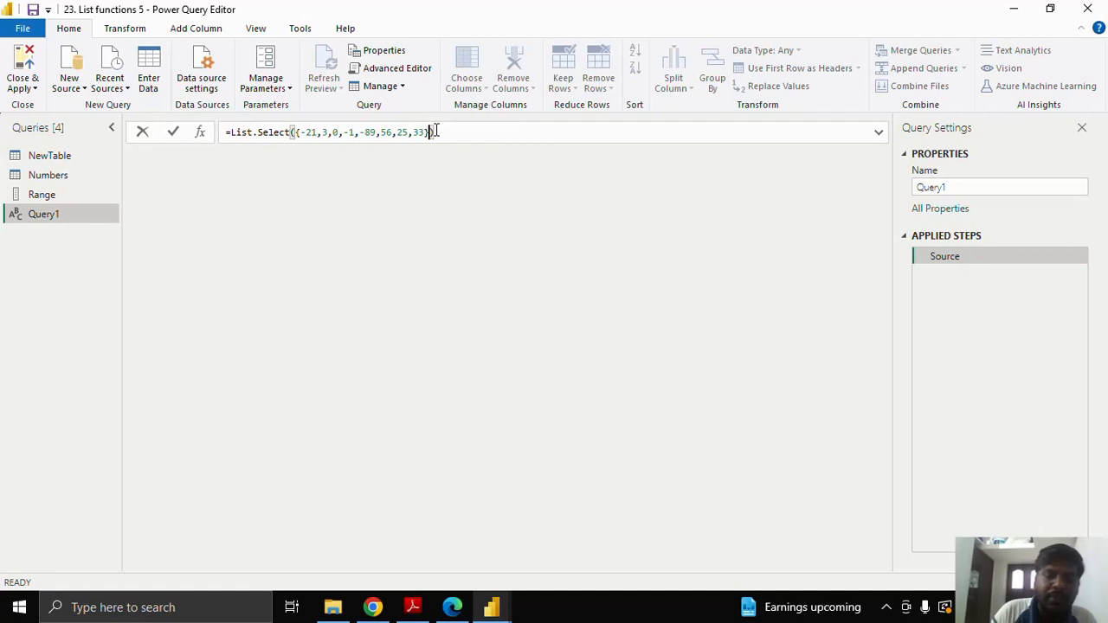
type(",")
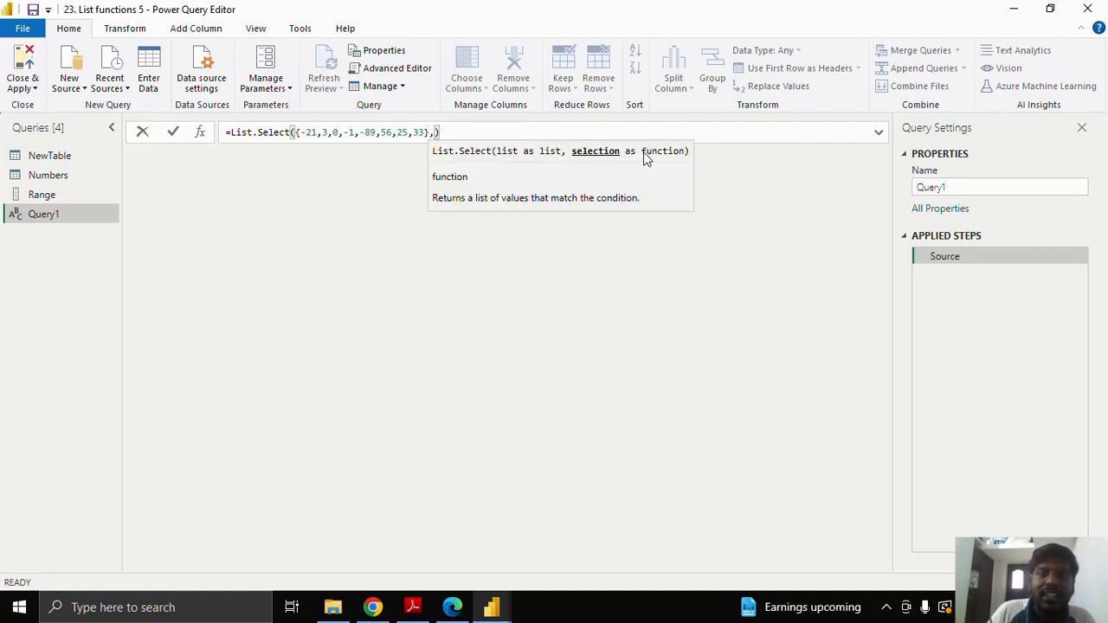
type(" e")
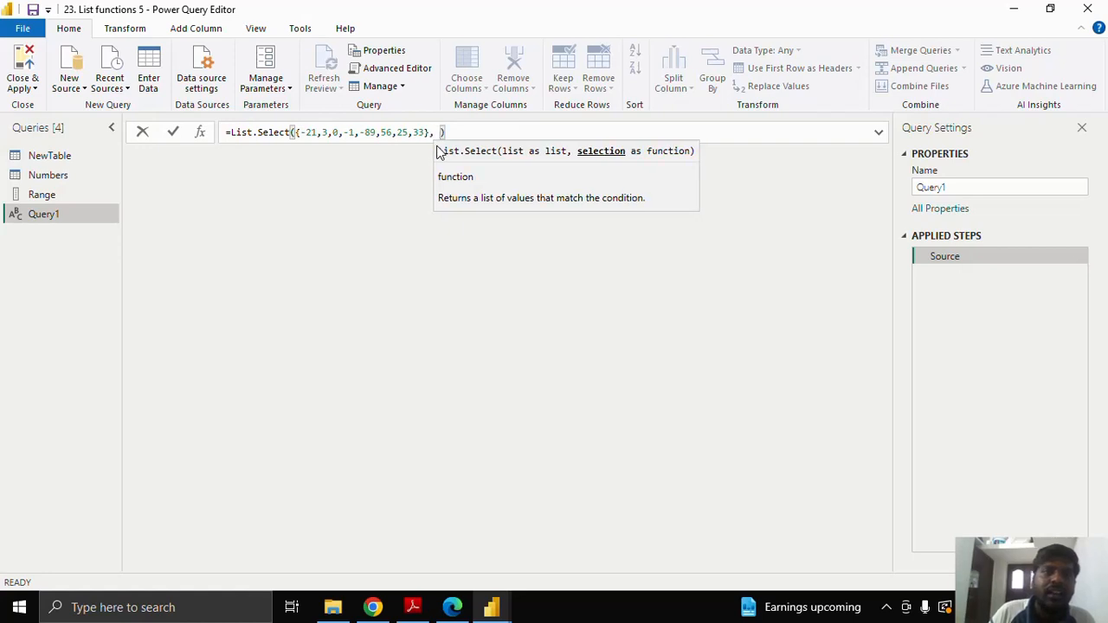
type("ach ")
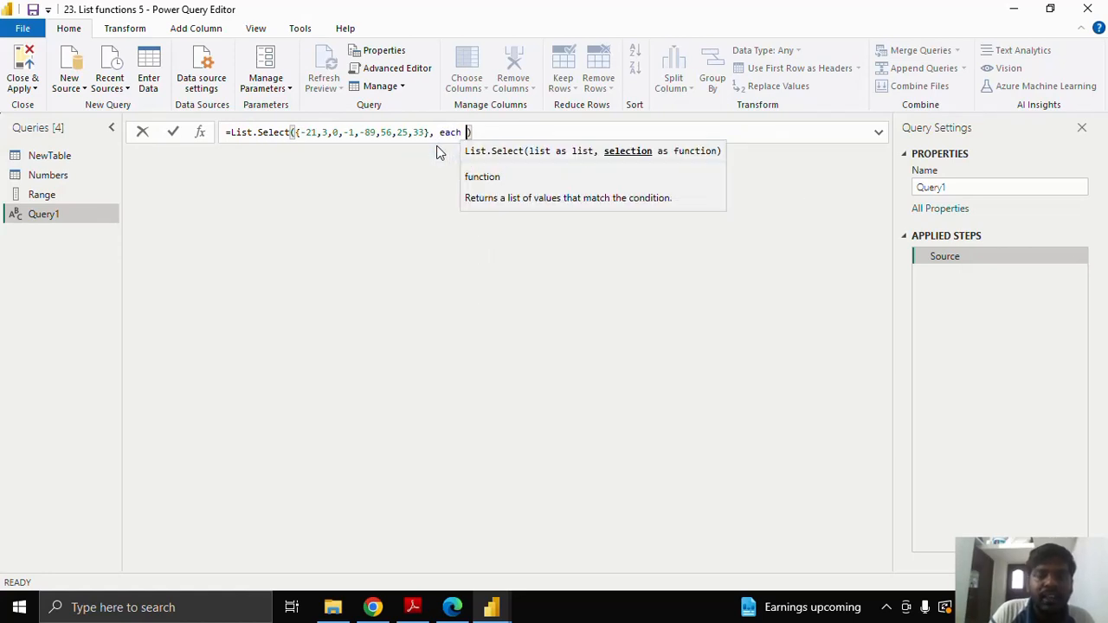
type("_")
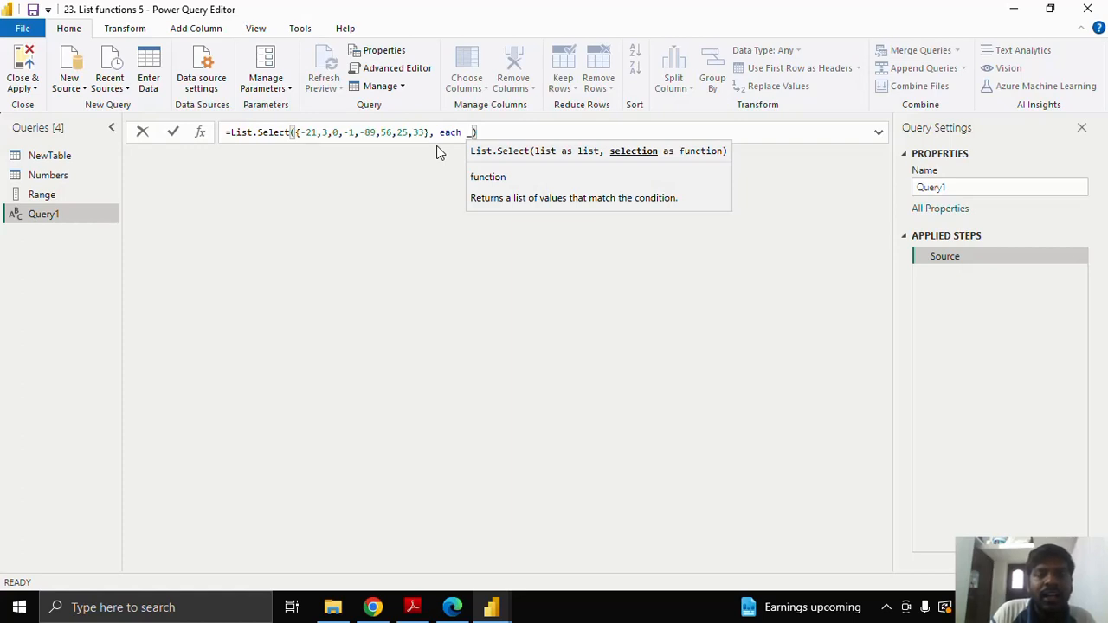
type(" > 0")
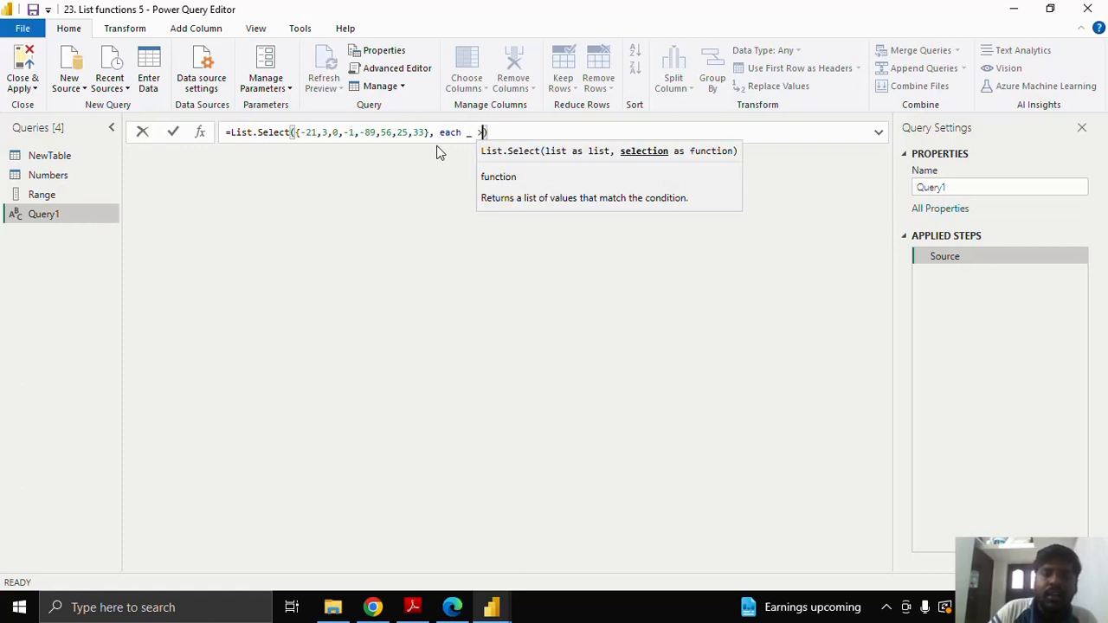
left_click(173, 132)
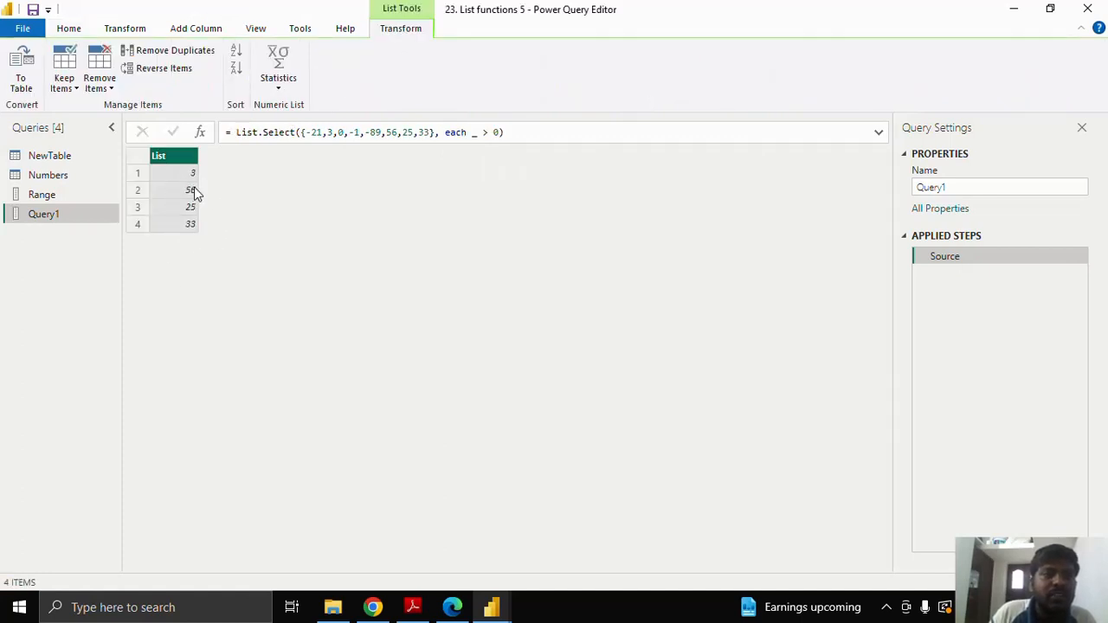
Step: Change the List.Select condition to each _ < 0 and apply the formula
left_click(487, 132)
key("BackSpace")
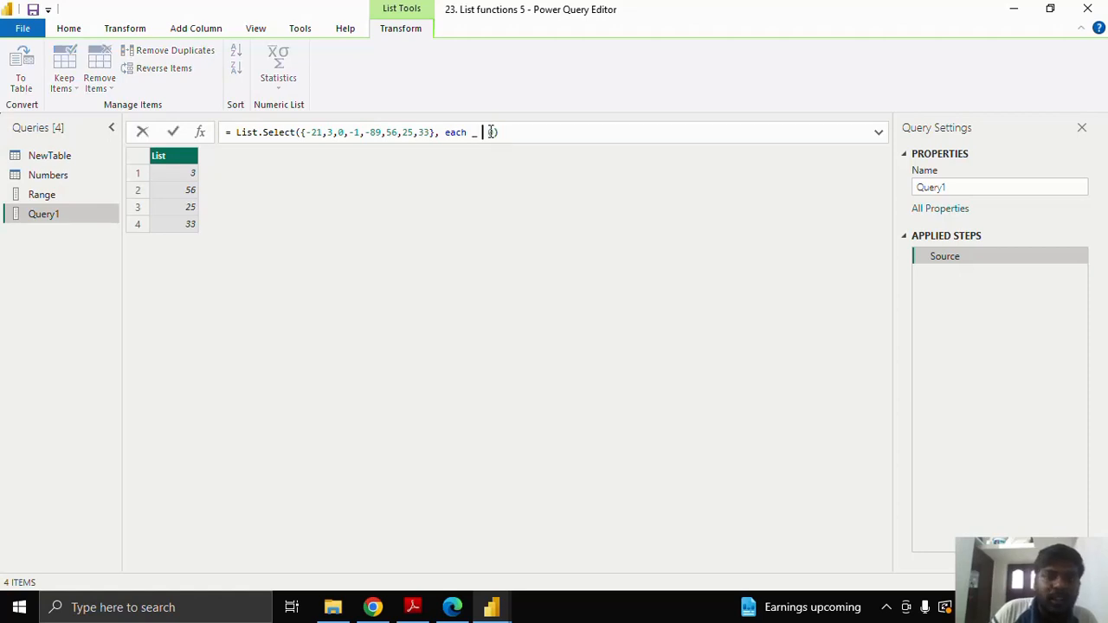
type("<")
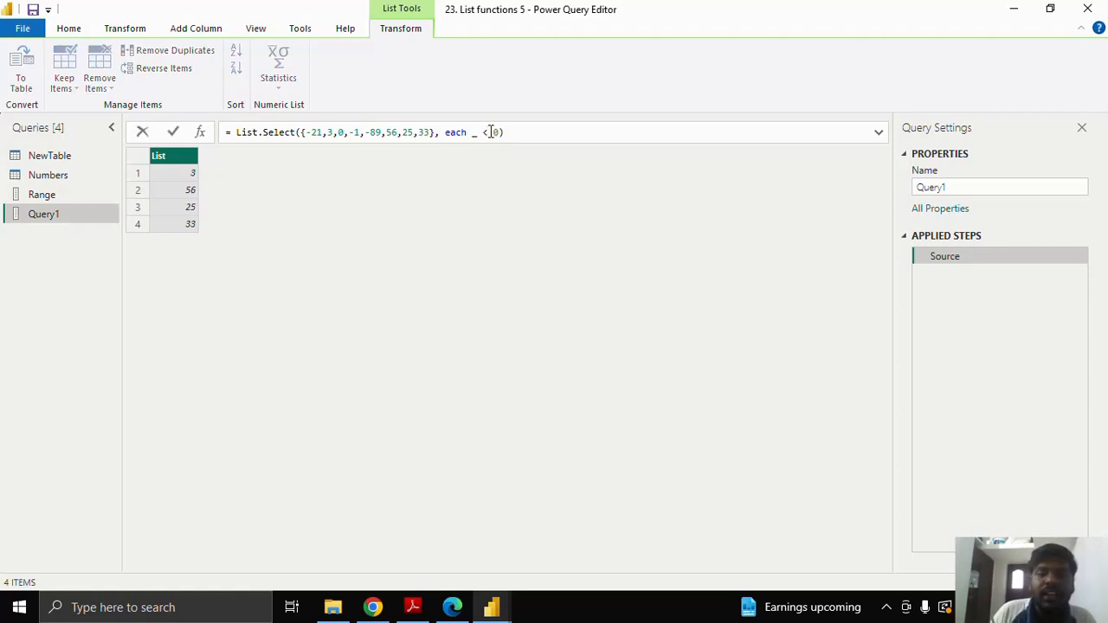
left_click(173, 131)
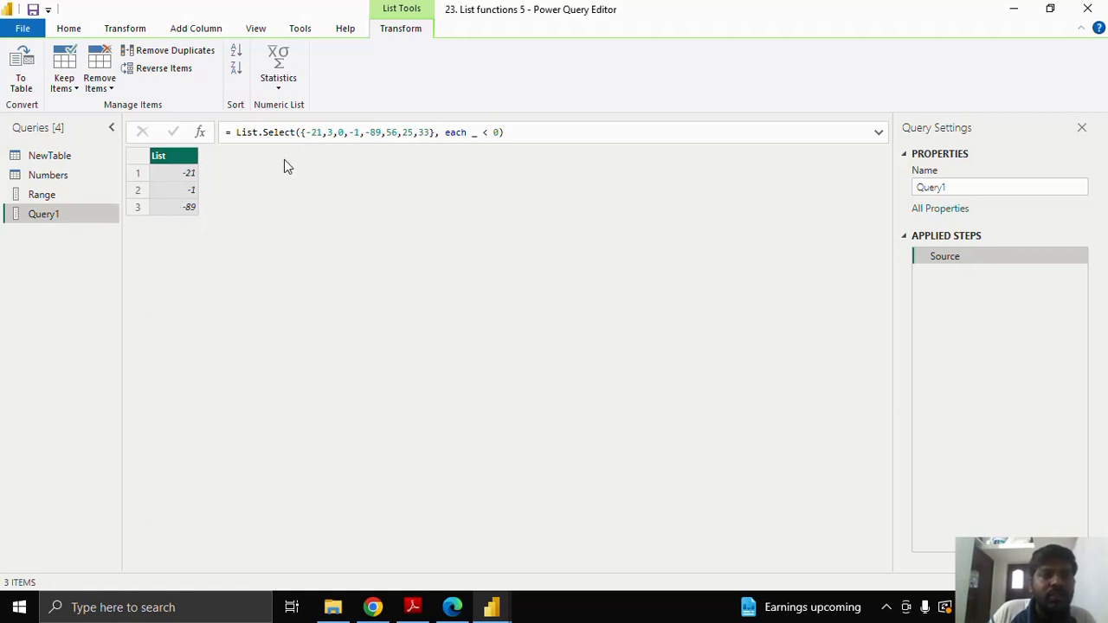
Step: View the Numbers table, and rename the List.Select query as select
left_click(90, 178)
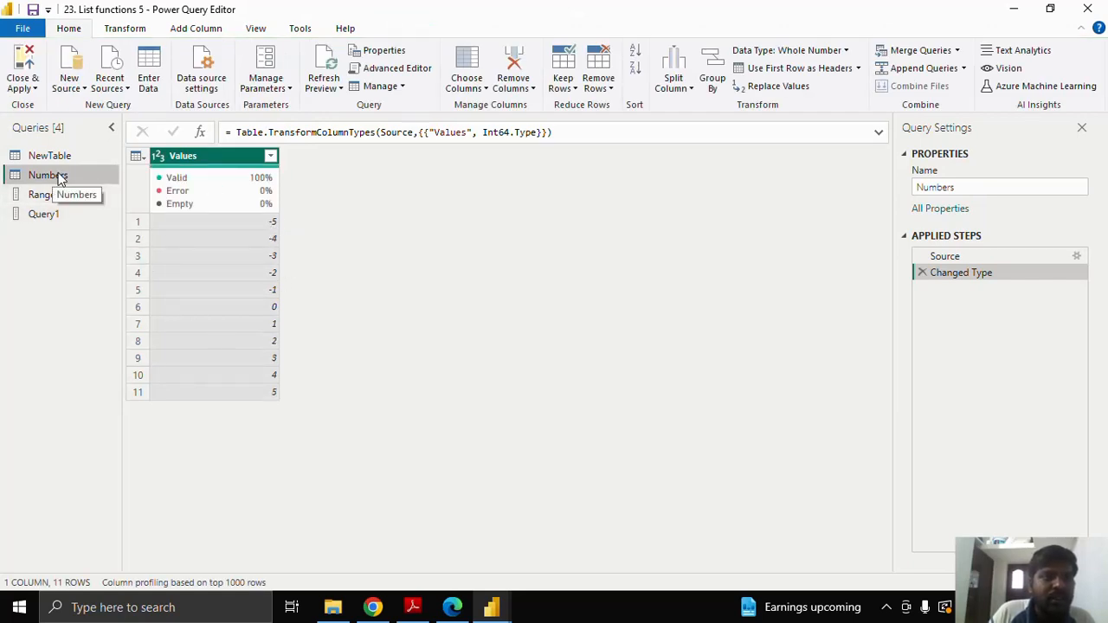
left_click(66, 216)
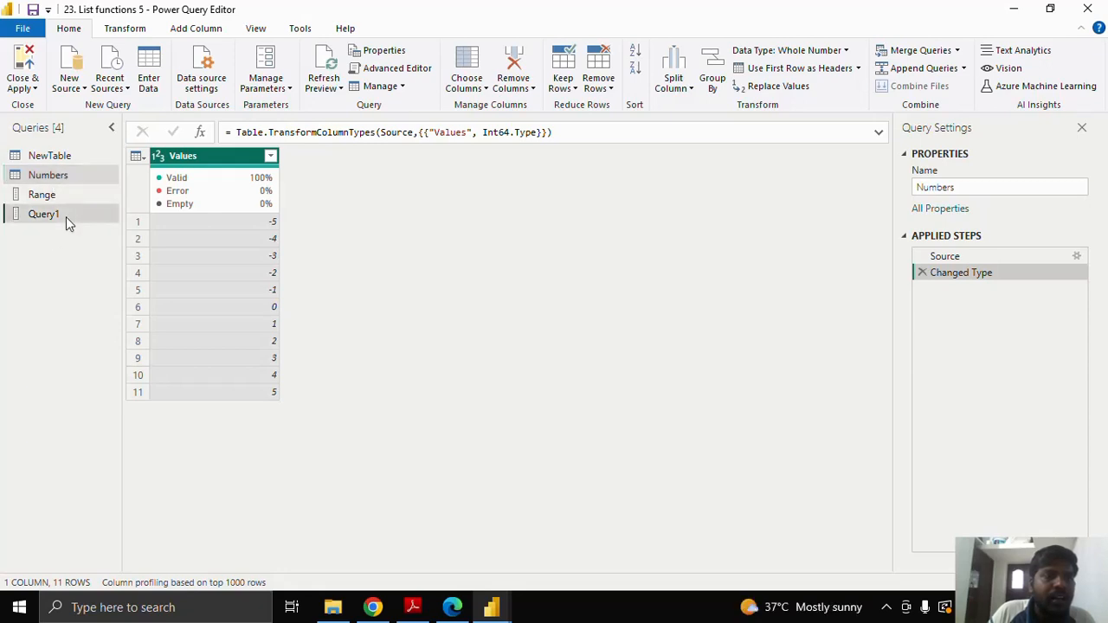
left_click_drag(953, 191, 919, 196)
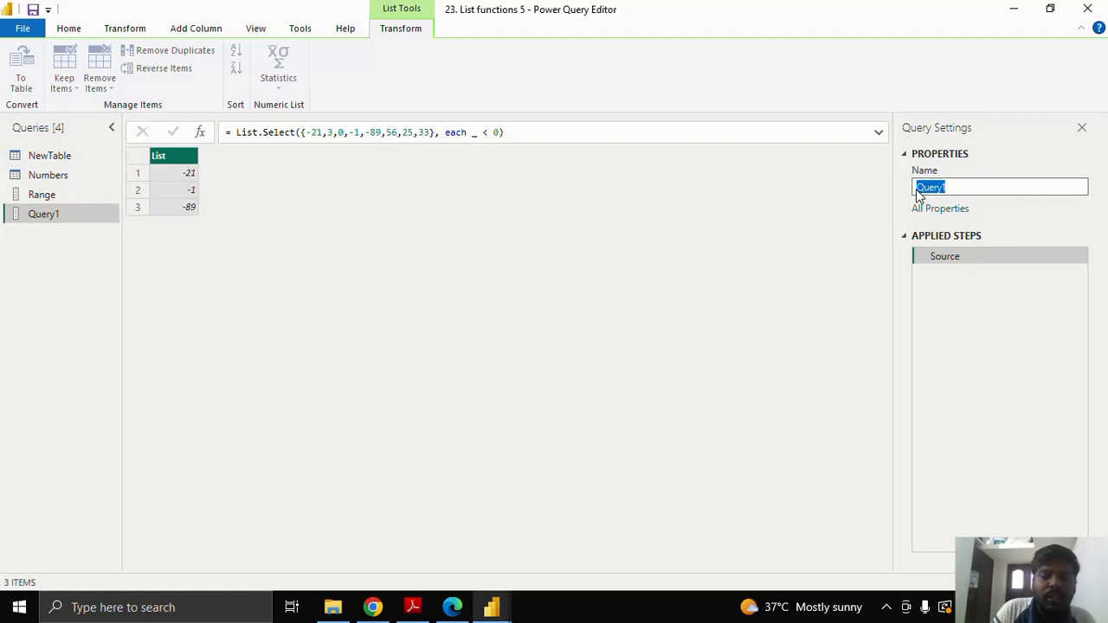
type("select")
key("Return")
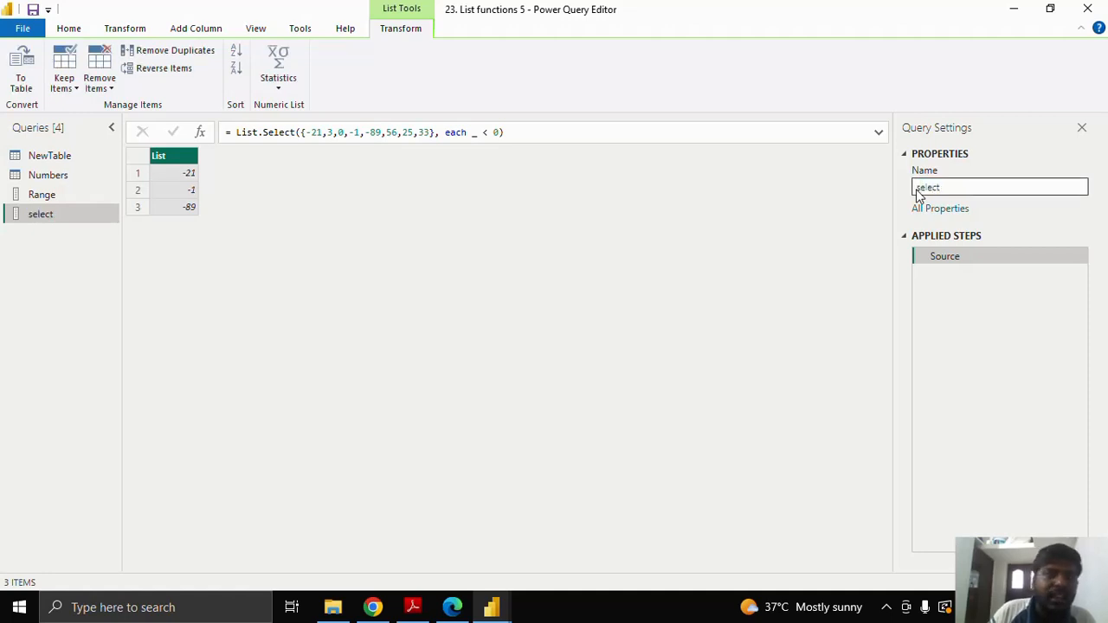
Step: Create a new blank query below the select query
right_click(62, 262)
mouse_move(149, 291)
left_click(264, 404)
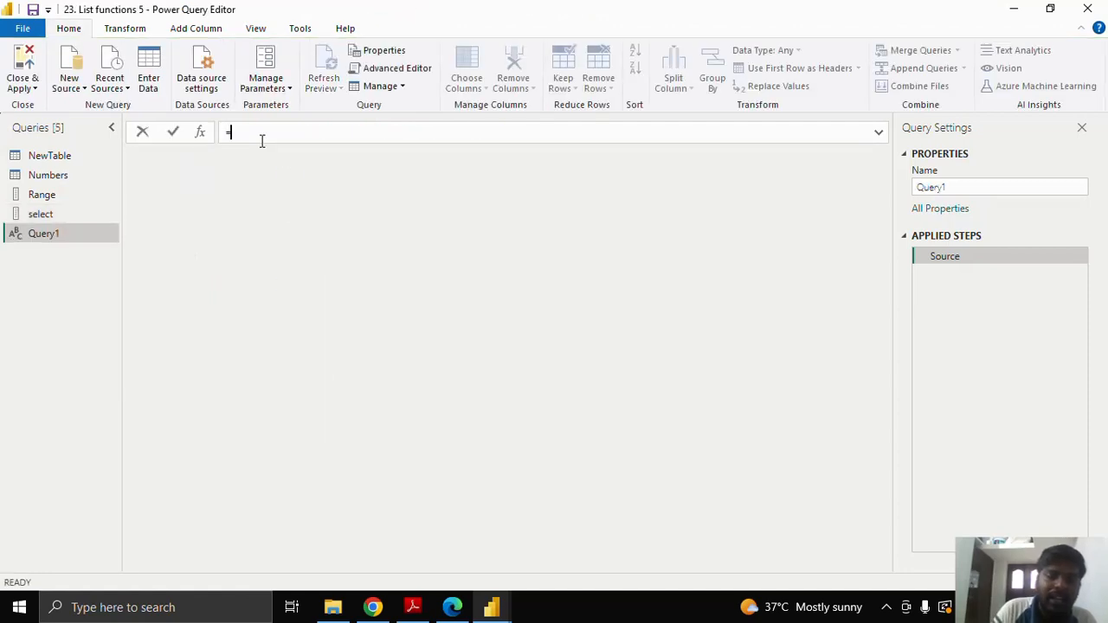
Step: Begin the blank query's formula with =List.Select( and delete the duplicated List text in front of it
type("List.")
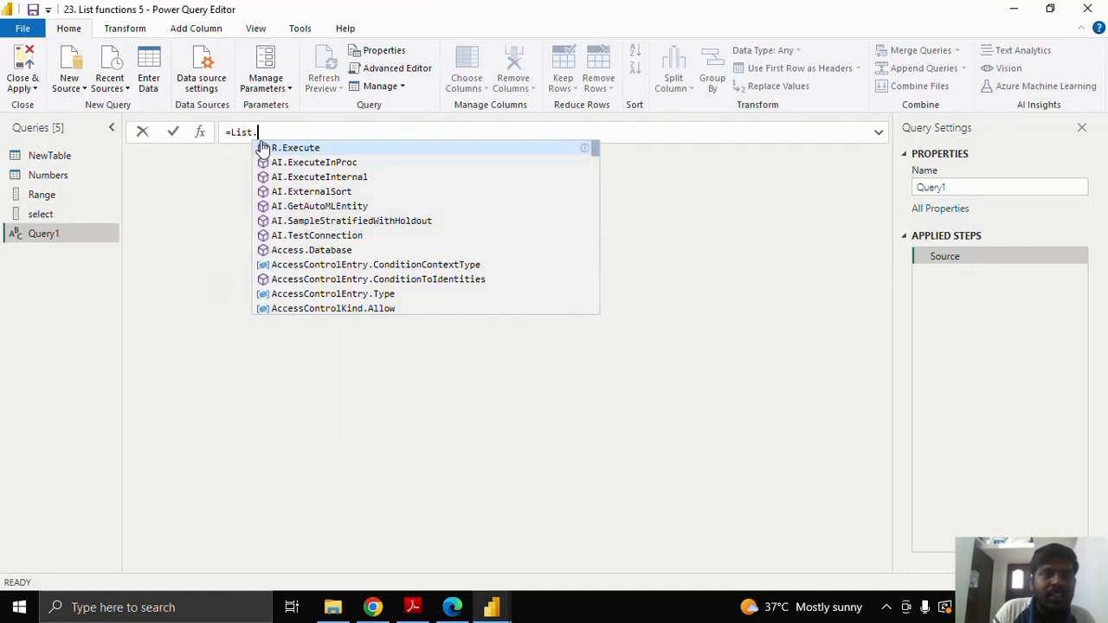
type("Se")
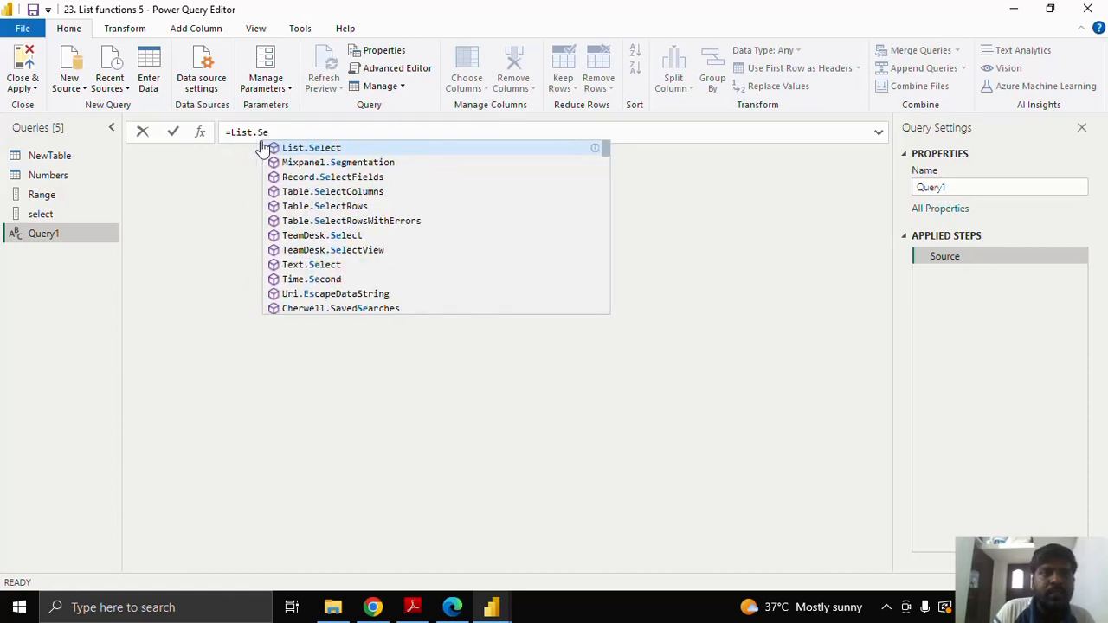
left_click(290, 150)
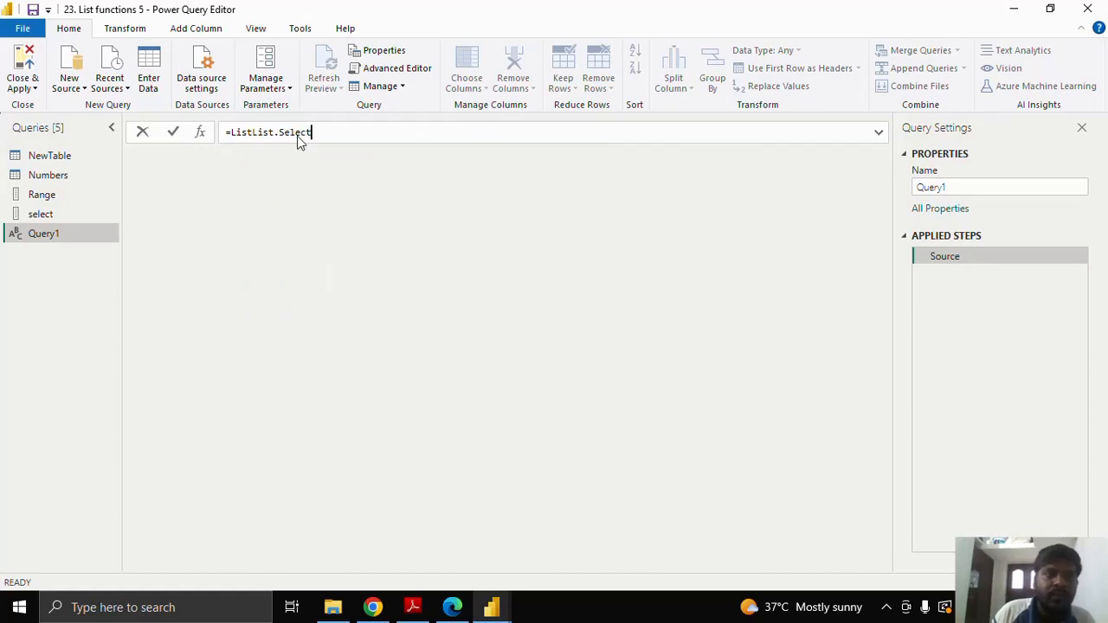
left_click_drag(253, 131, 234, 132)
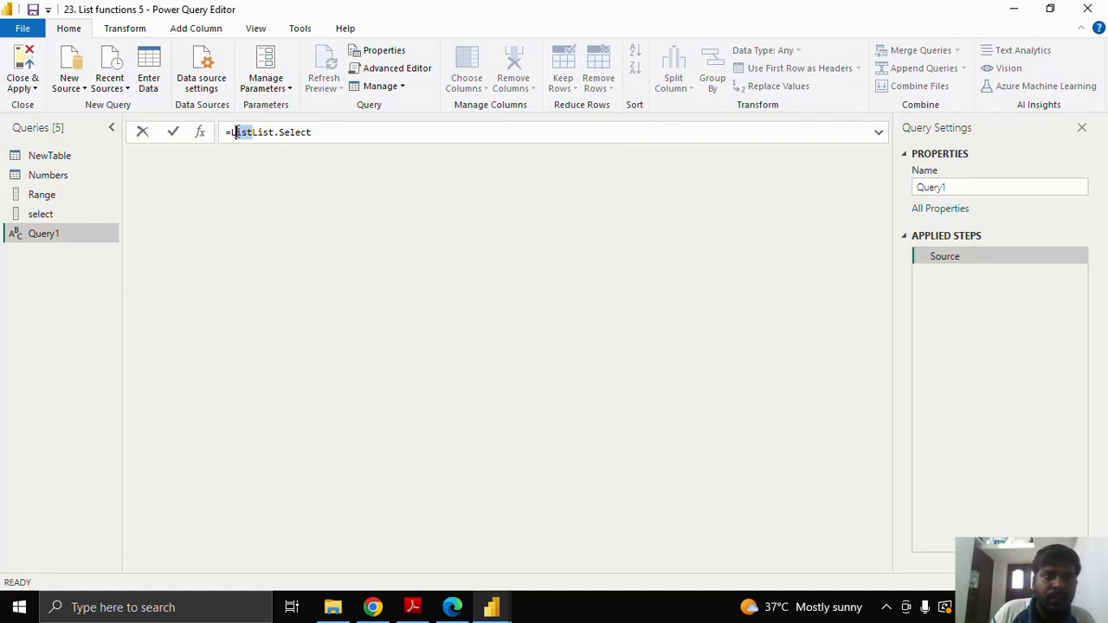
key("BackSpace")
left_click(307, 132)
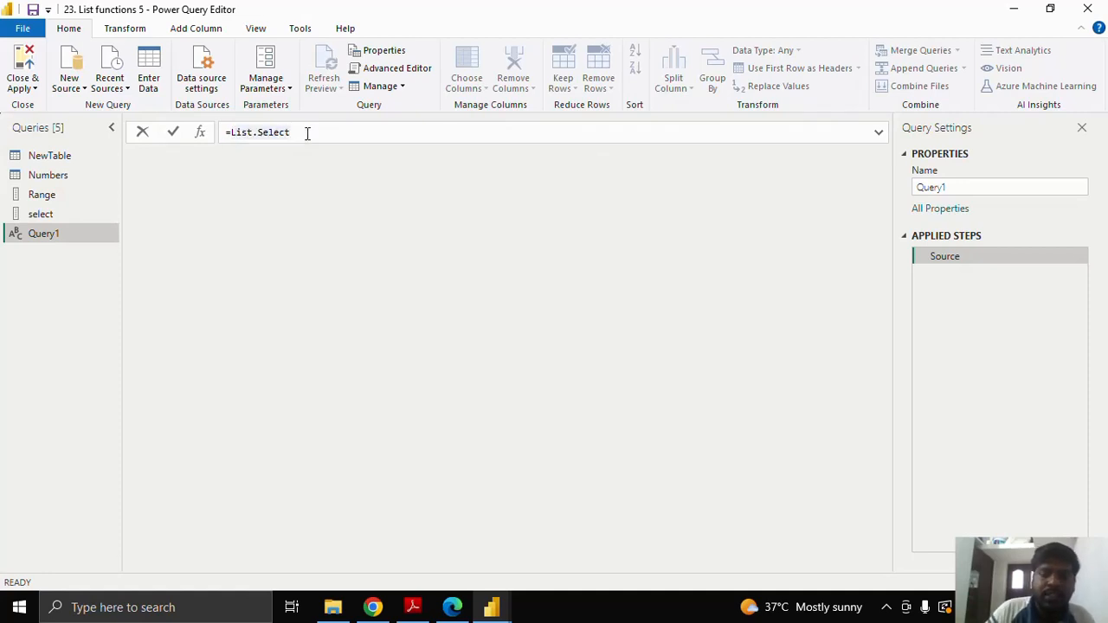
type("(")
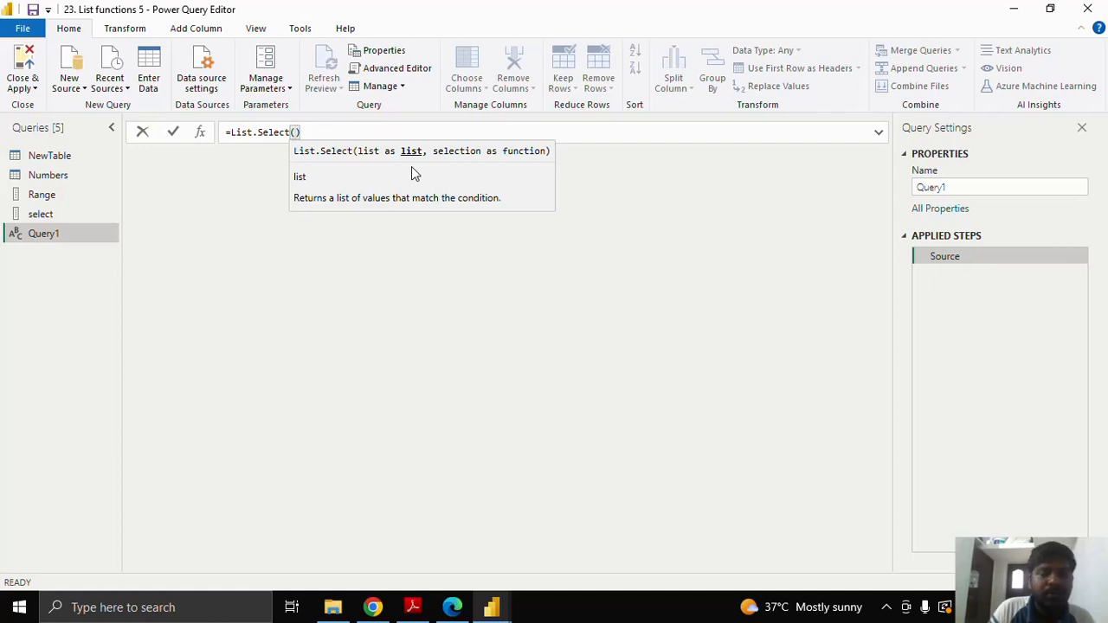
Step: Enter Numbers[Values] as the list argument of the new List.Select formula
type("Nu")
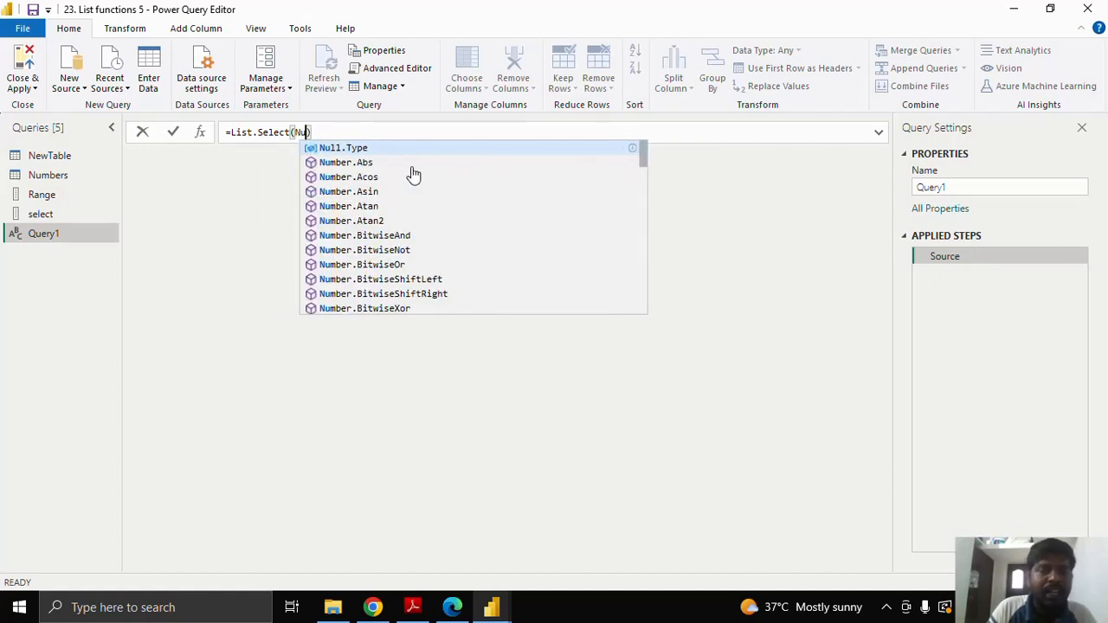
type("mbers")
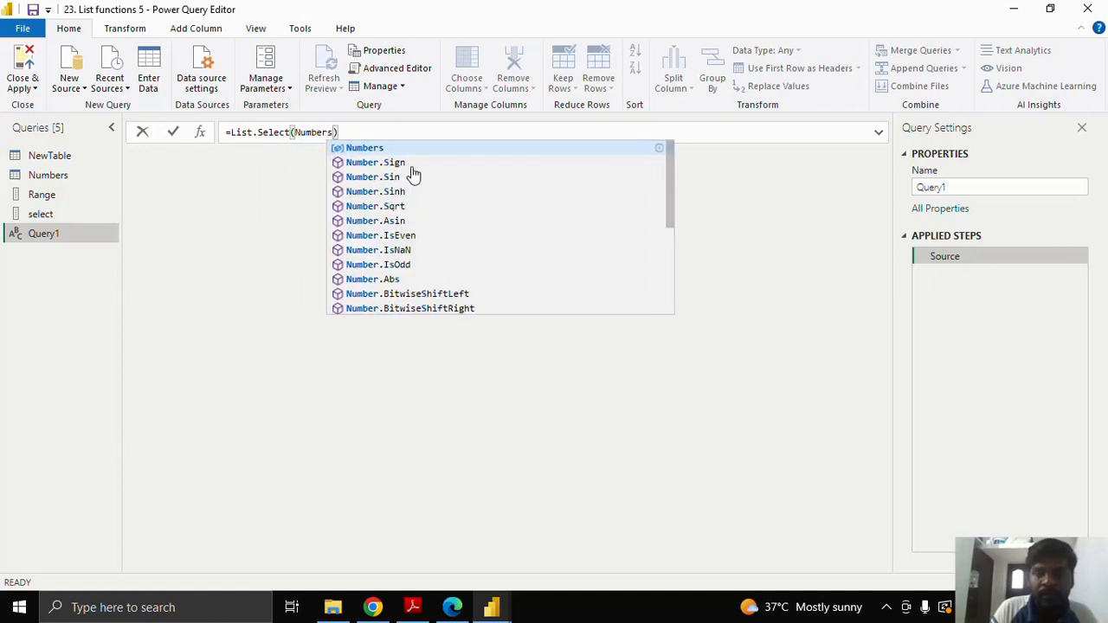
type("[")
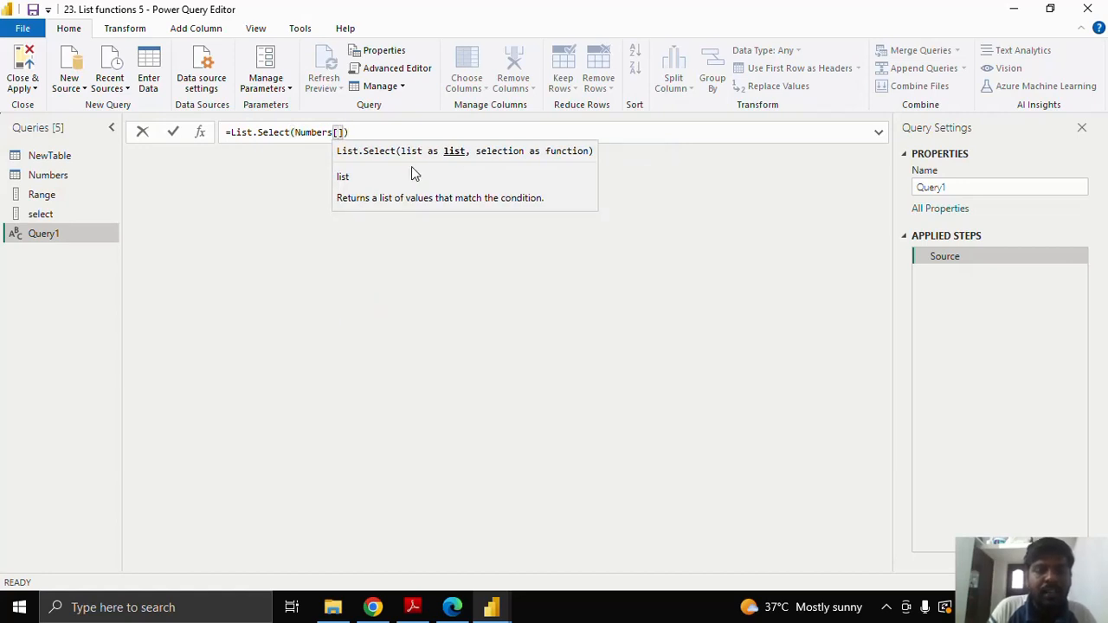
type("Values")
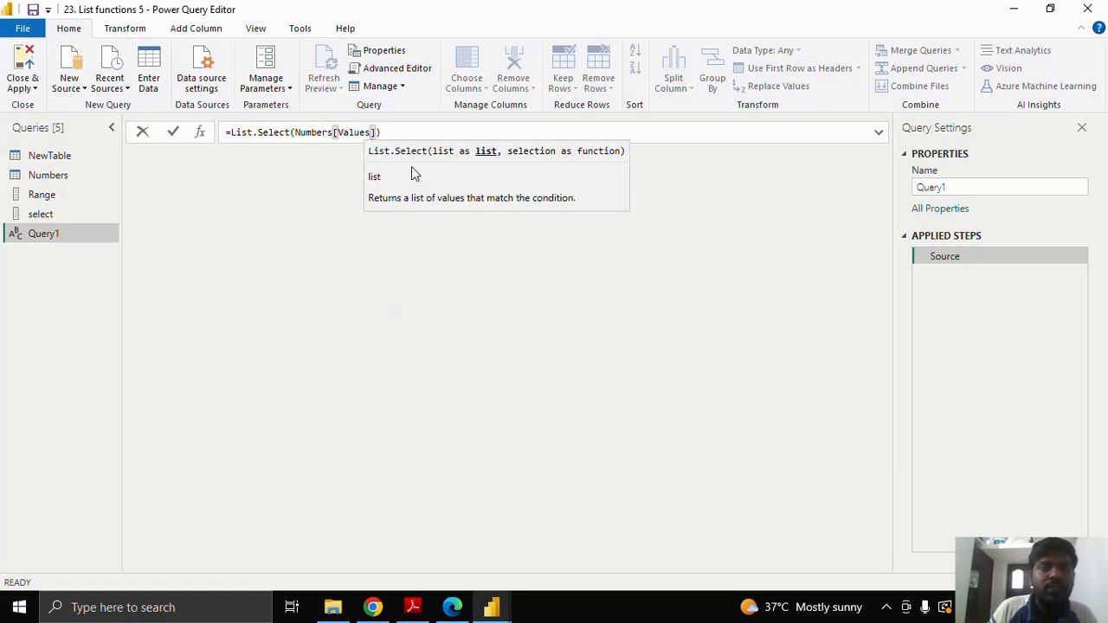
Step: Complete the List.Select formula on Numbers[Values] with the condition each _ >0 and apply it
type("]")
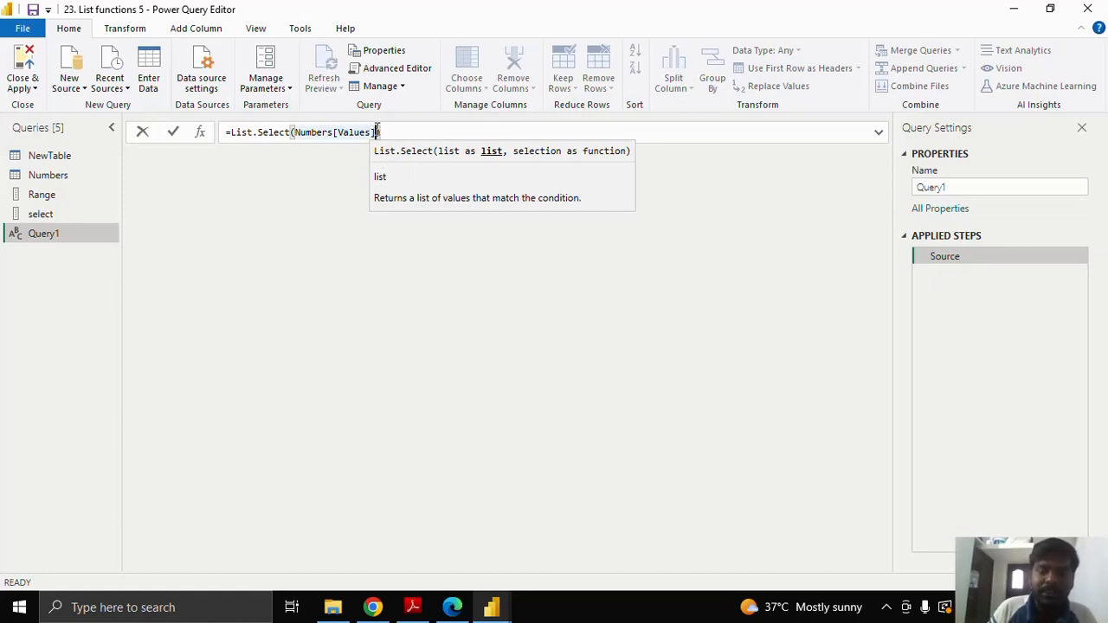
type(",")
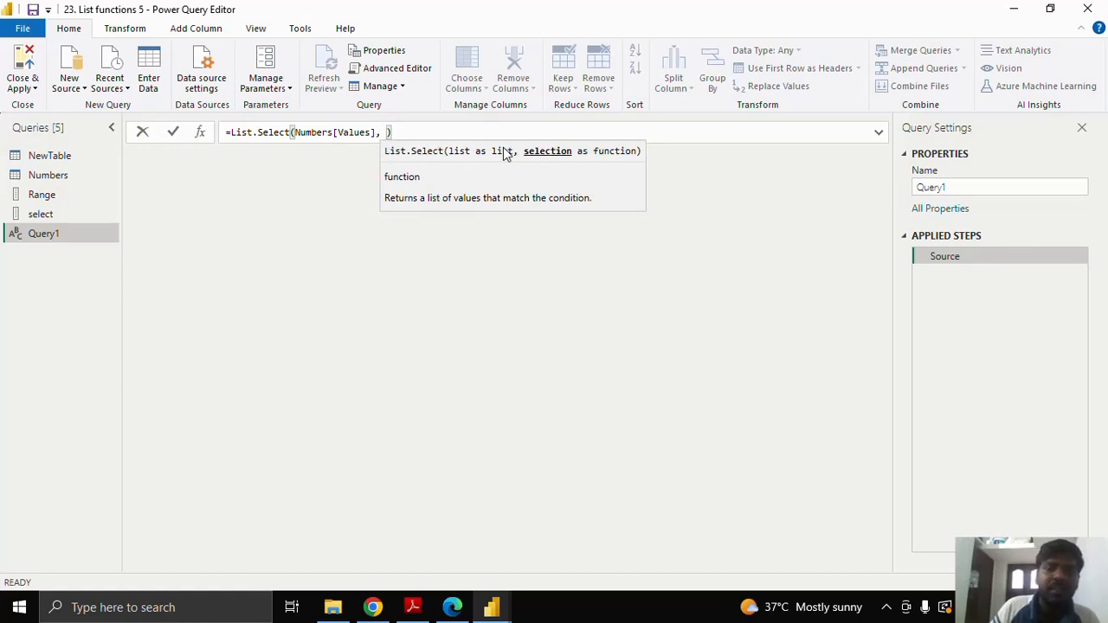
type(" ea")
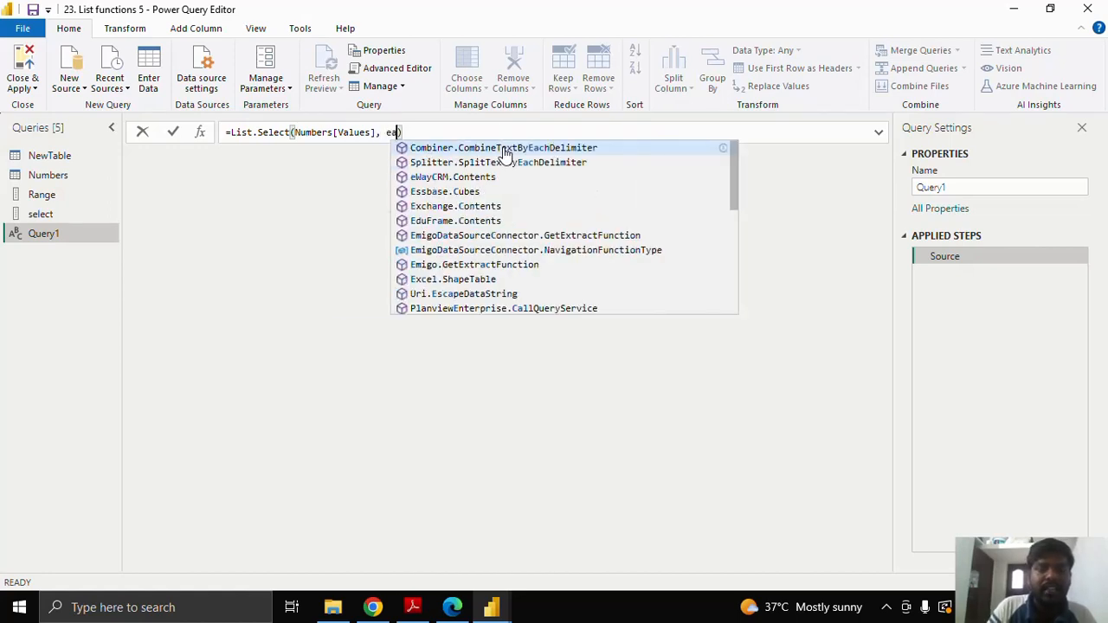
type("ch _")
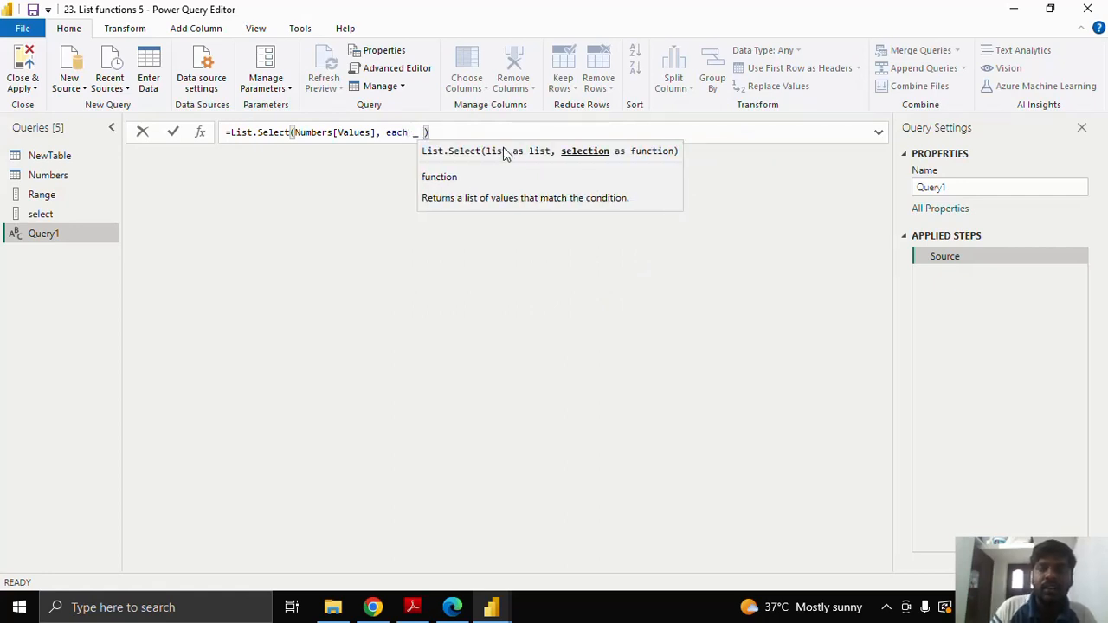
type(" >0")
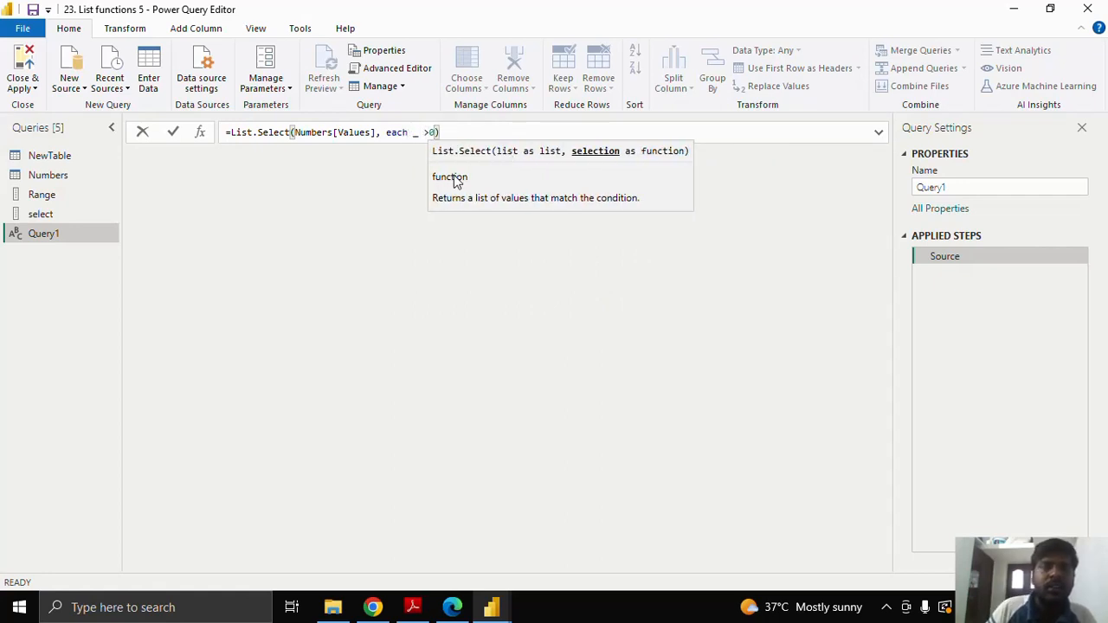
left_click(173, 132)
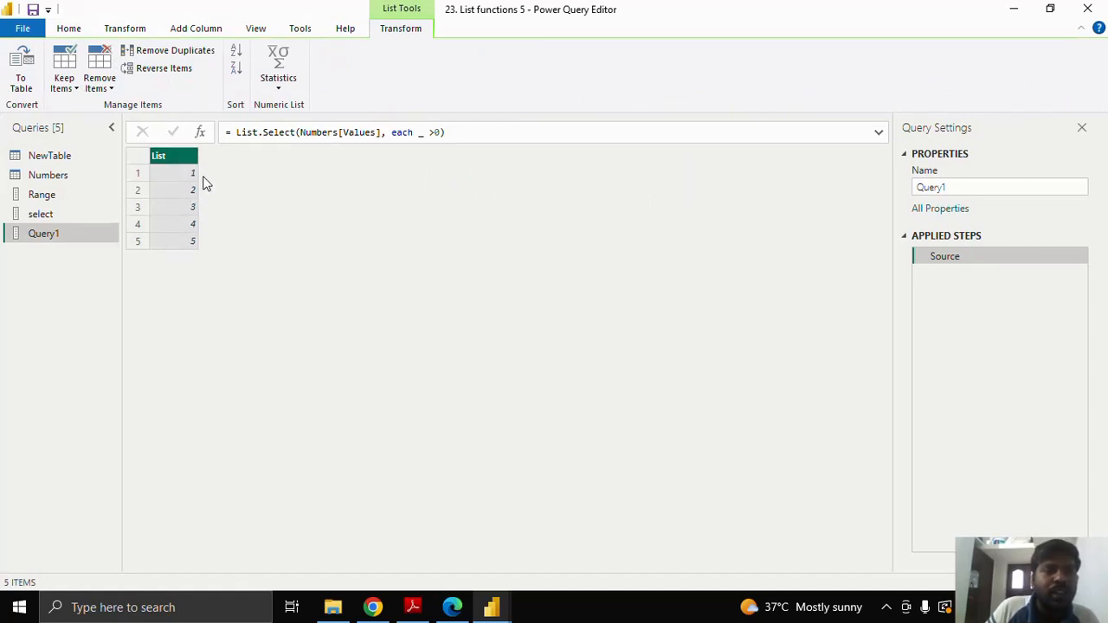
Step: Change the List.Select condition to each _ < 0, apply it, and highlight the Numbers[Values] argument
left_click(434, 132)
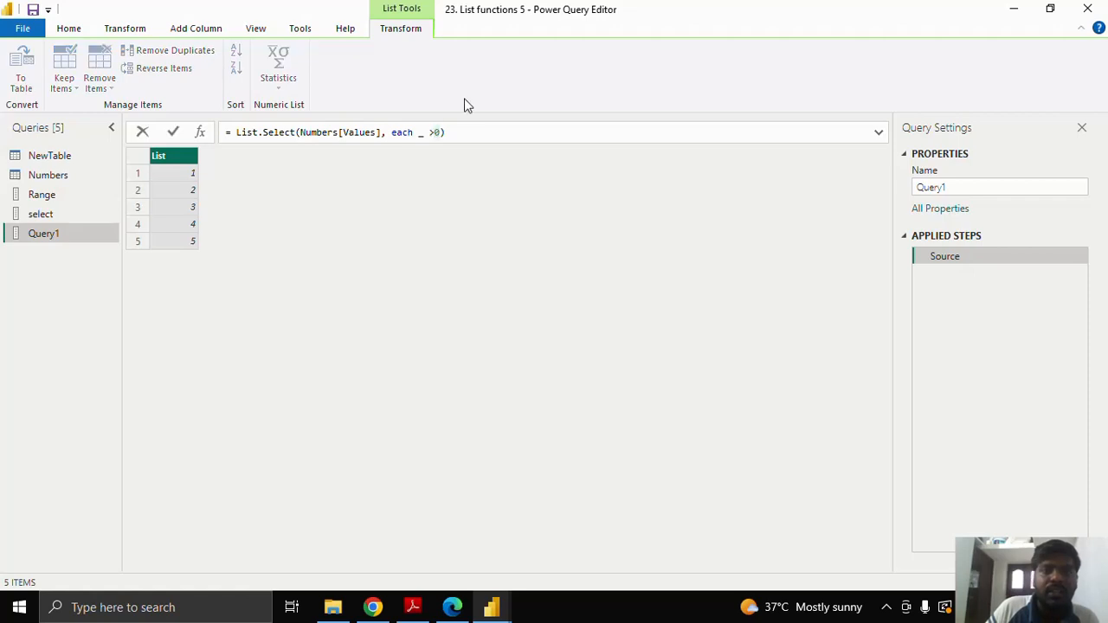
key("BackSpace")
type("<")
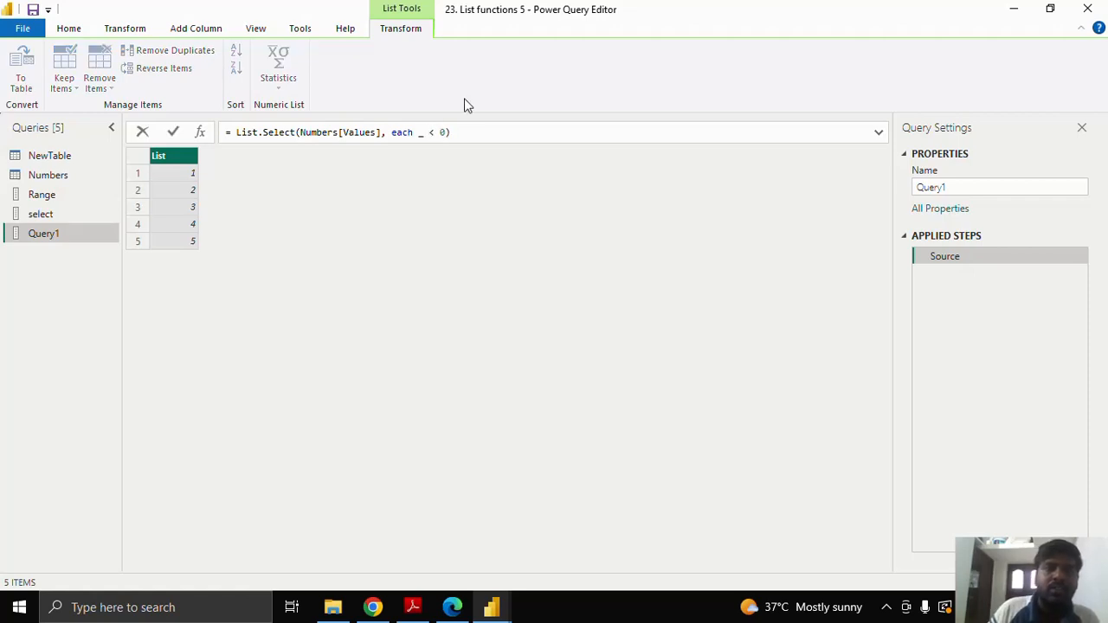
left_click(173, 131)
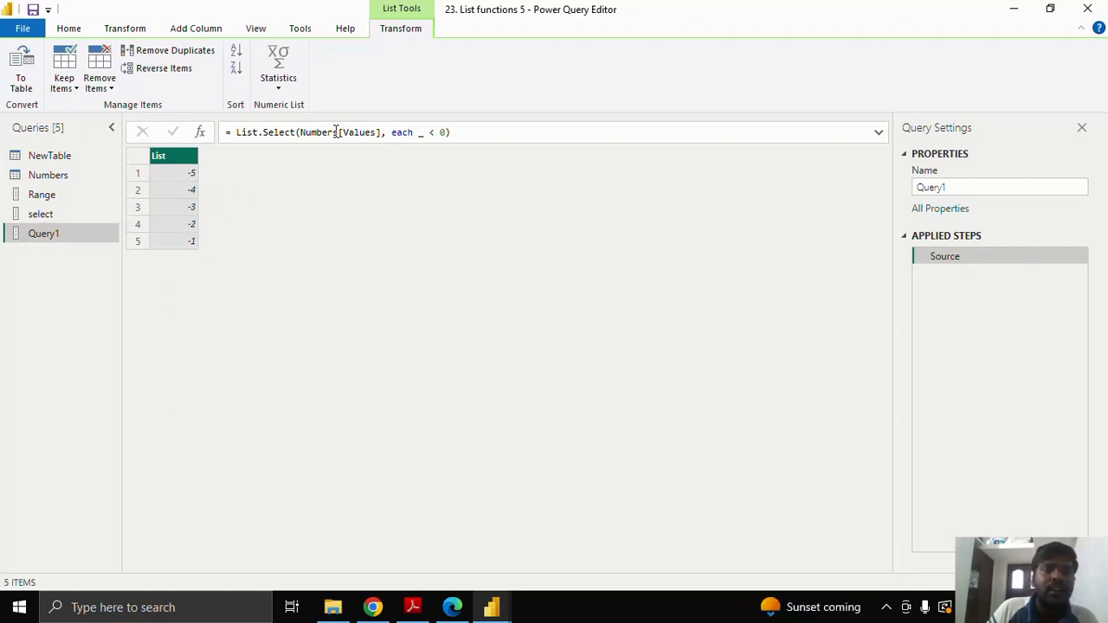
left_click_drag(302, 132, 381, 132)
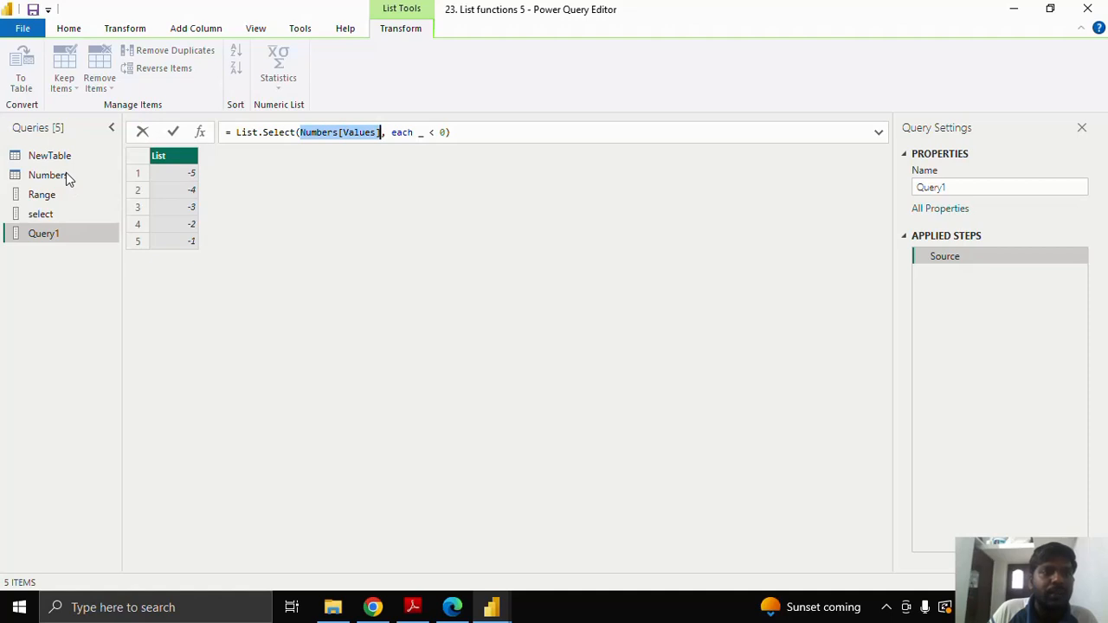
Step: Rename the new List.Select query as select 1
left_click(956, 188)
left_click(942, 188)
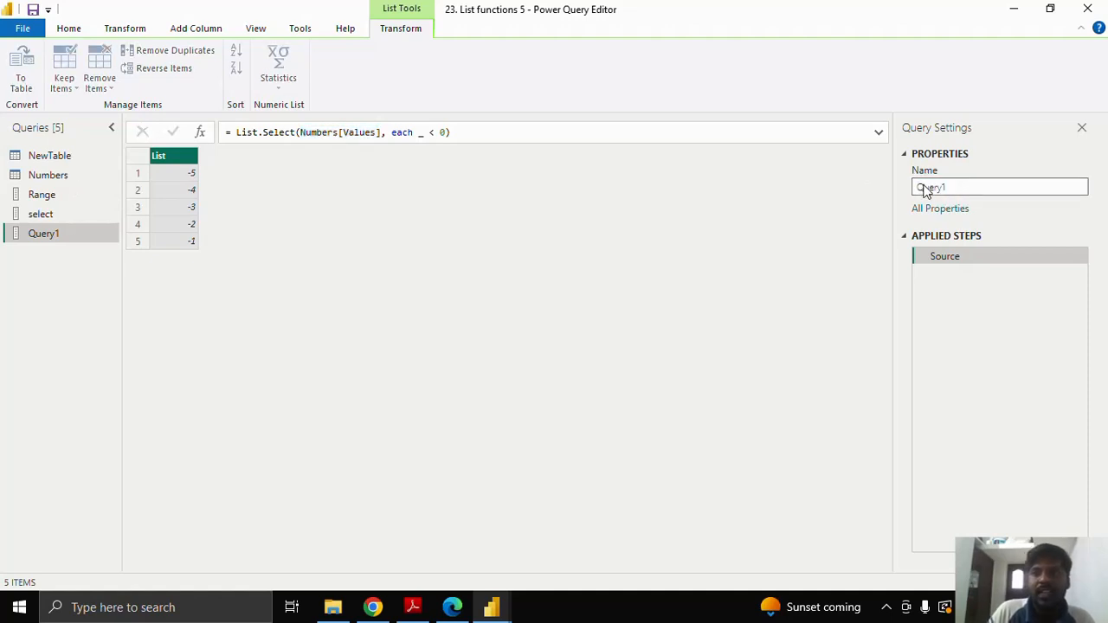
double_click(952, 188)
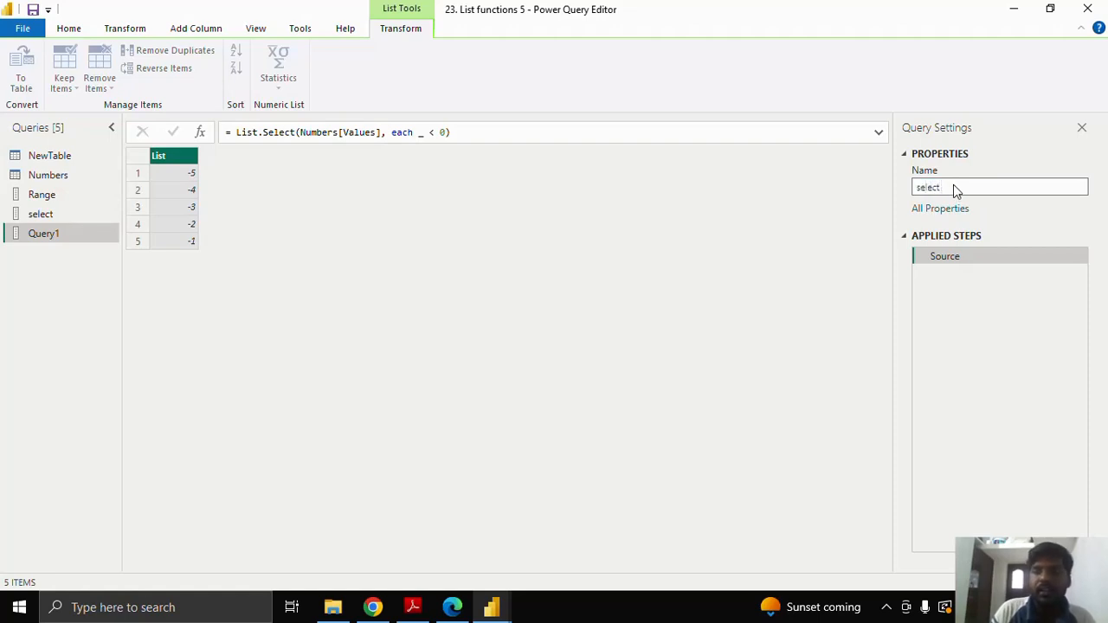
key("Return")
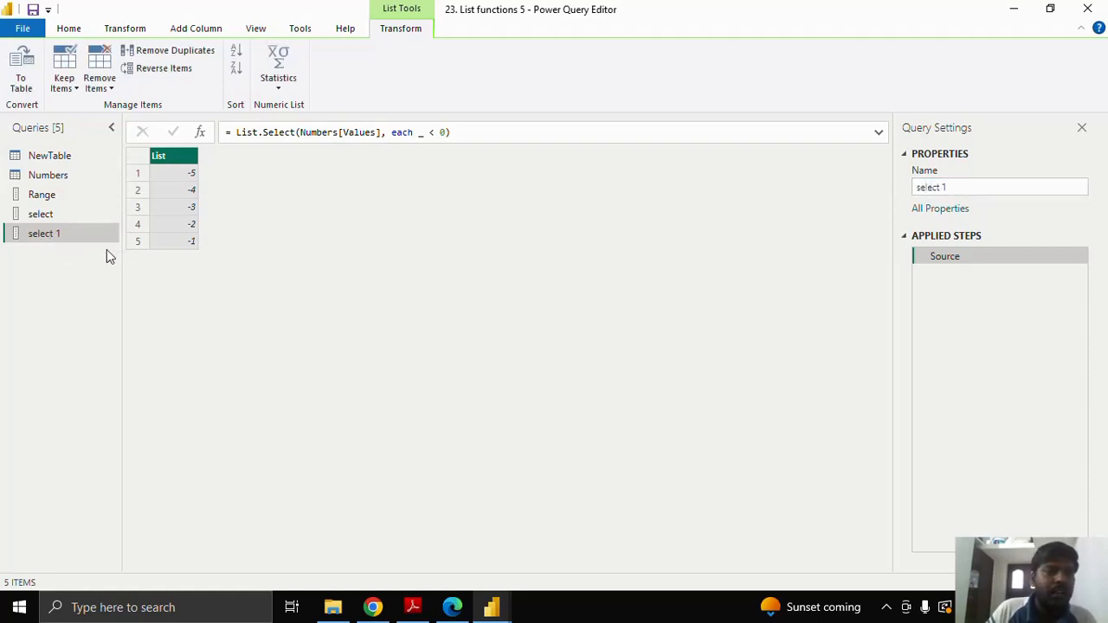
Step: Create a new blank query below the select 1 query
right_click(77, 267)
mouse_move(154, 298)
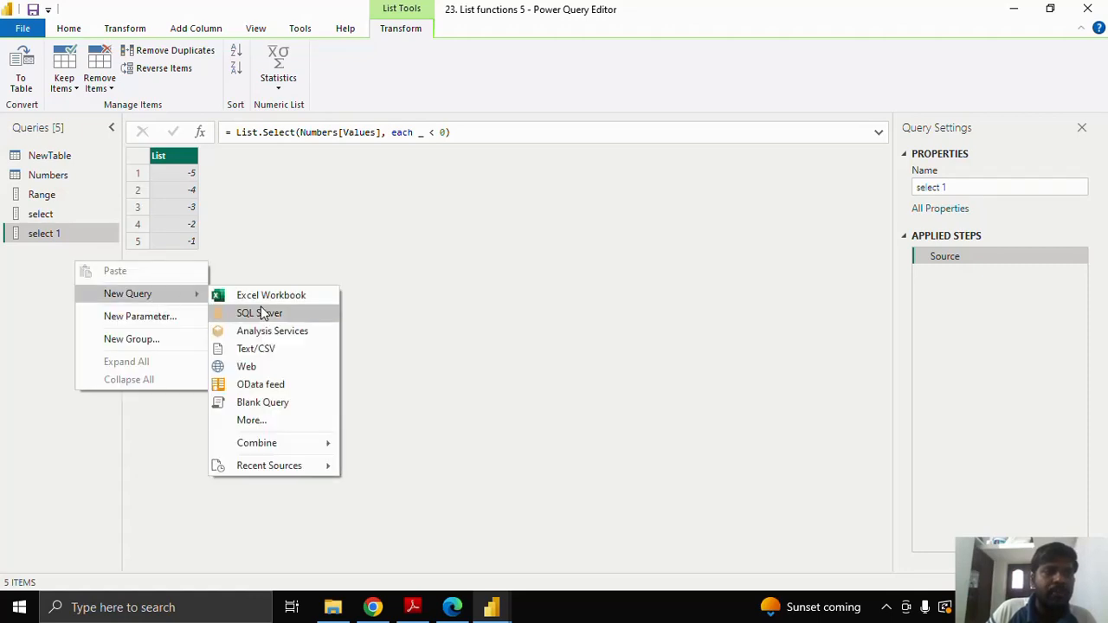
left_click(263, 403)
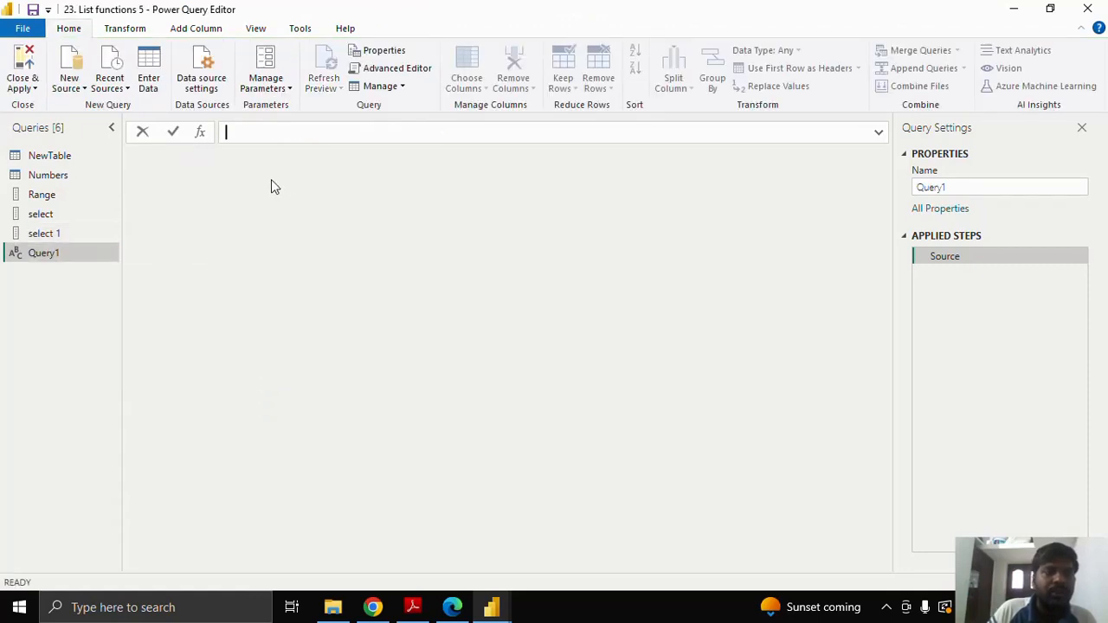
Step: Enter and apply the formula =List.Single({2}) in the blank query
type("=L")
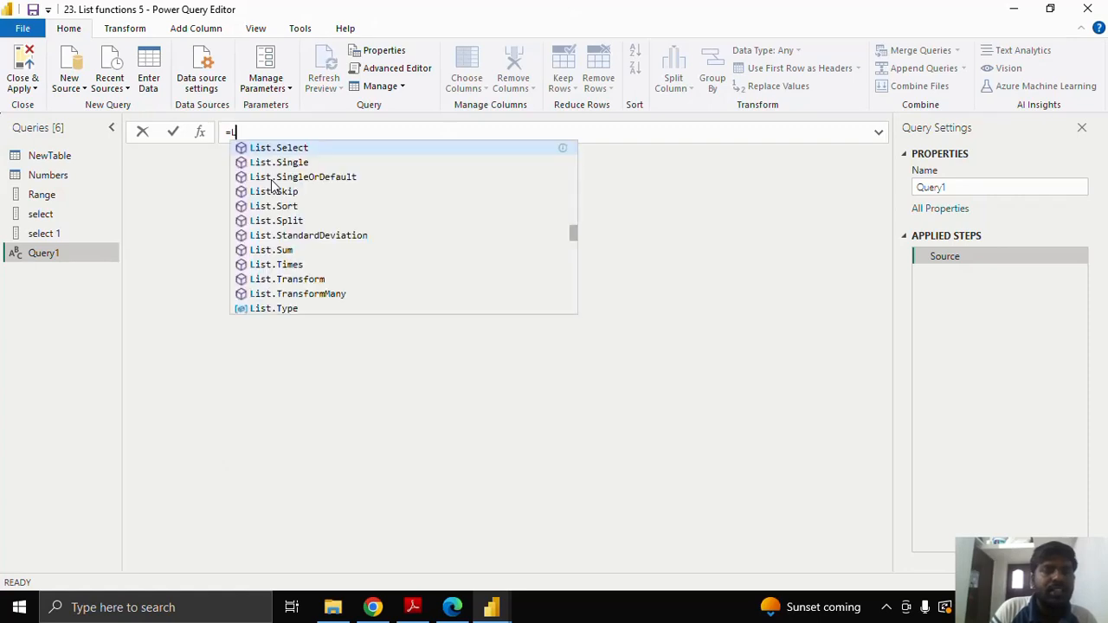
type("ist.Si")
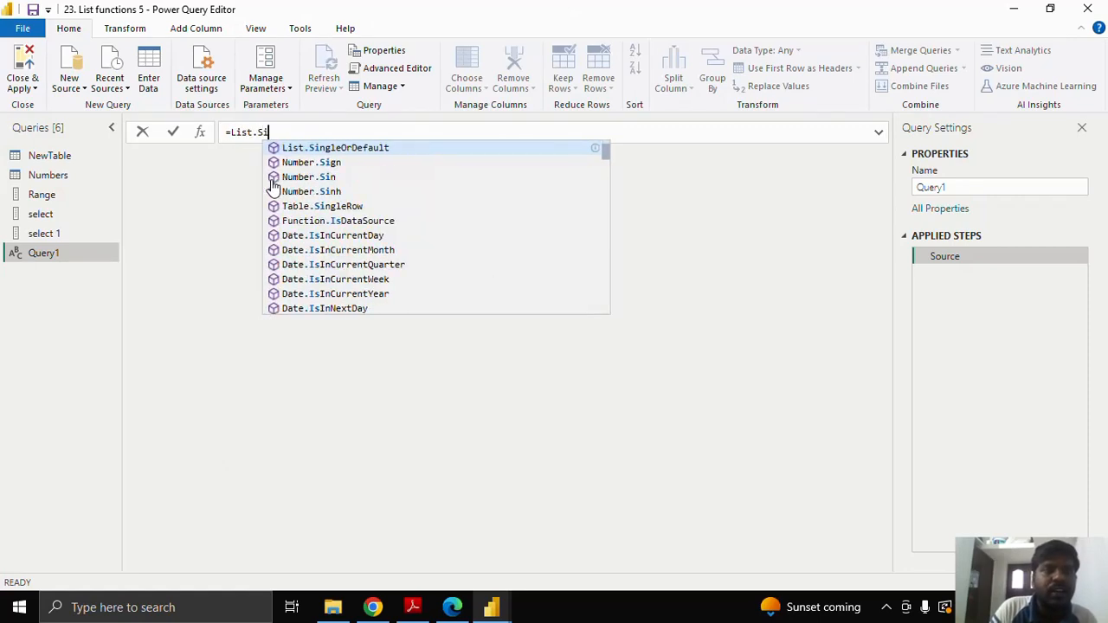
type("ngle")
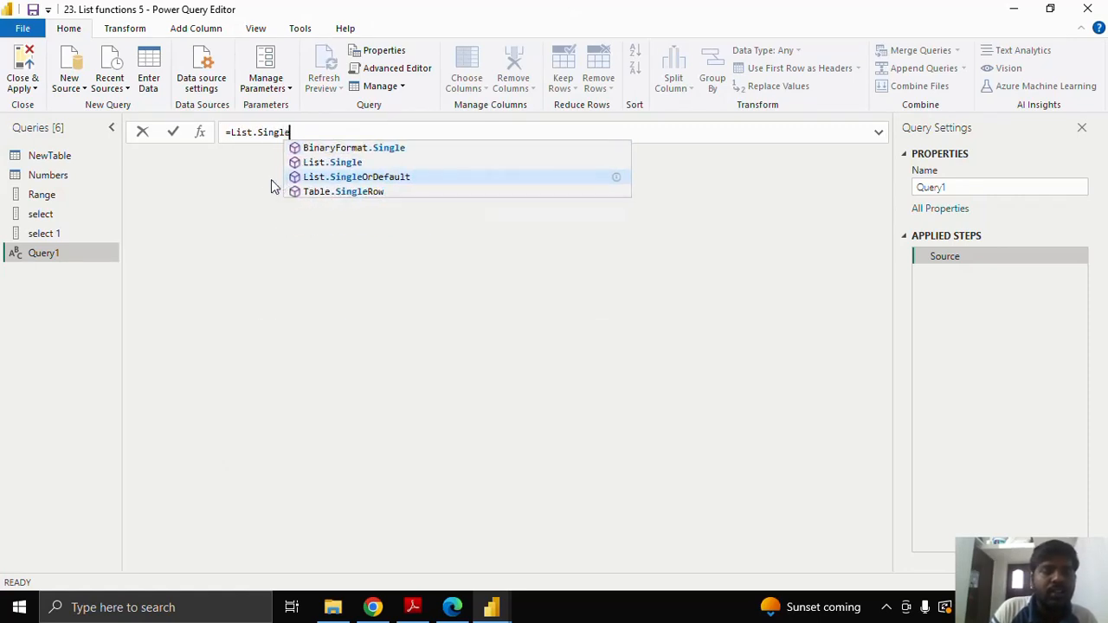
type("(")
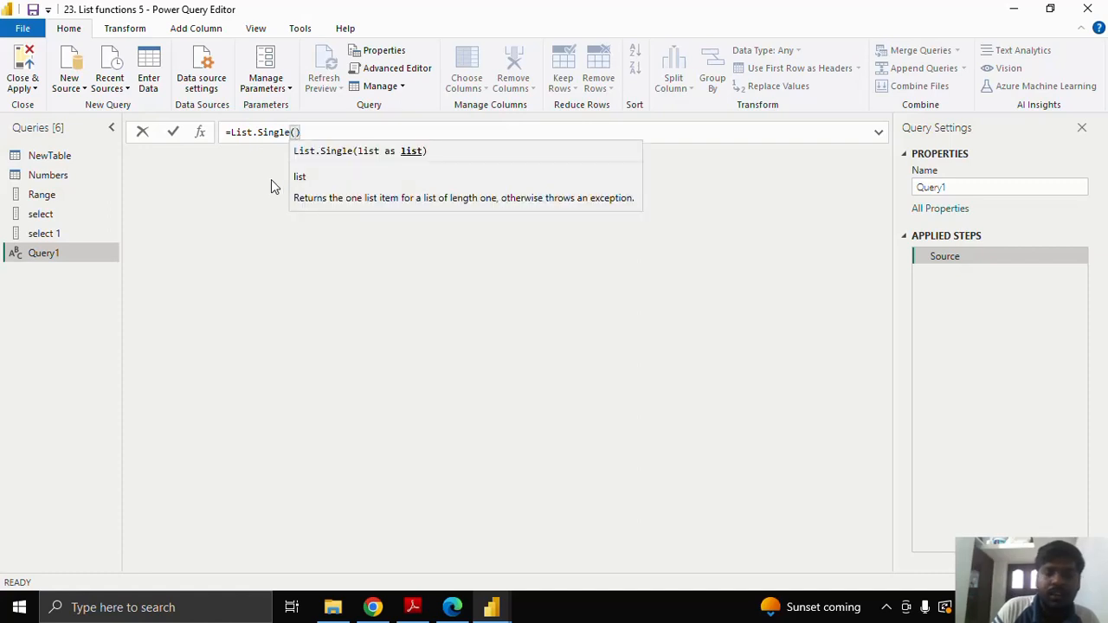
type("{")
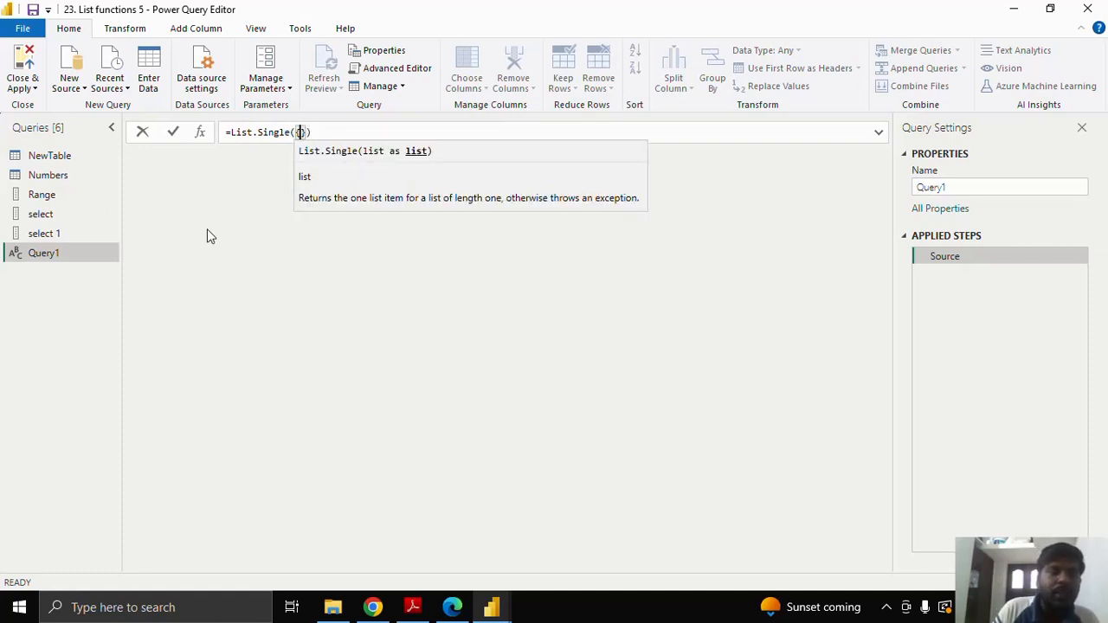
type("2")
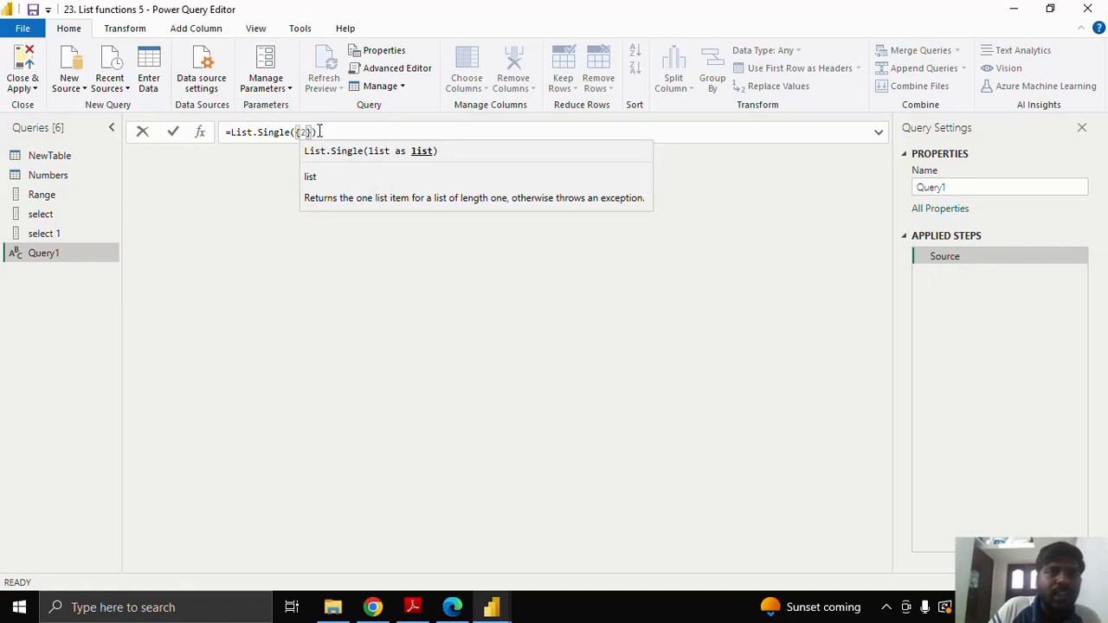
left_click(174, 137)
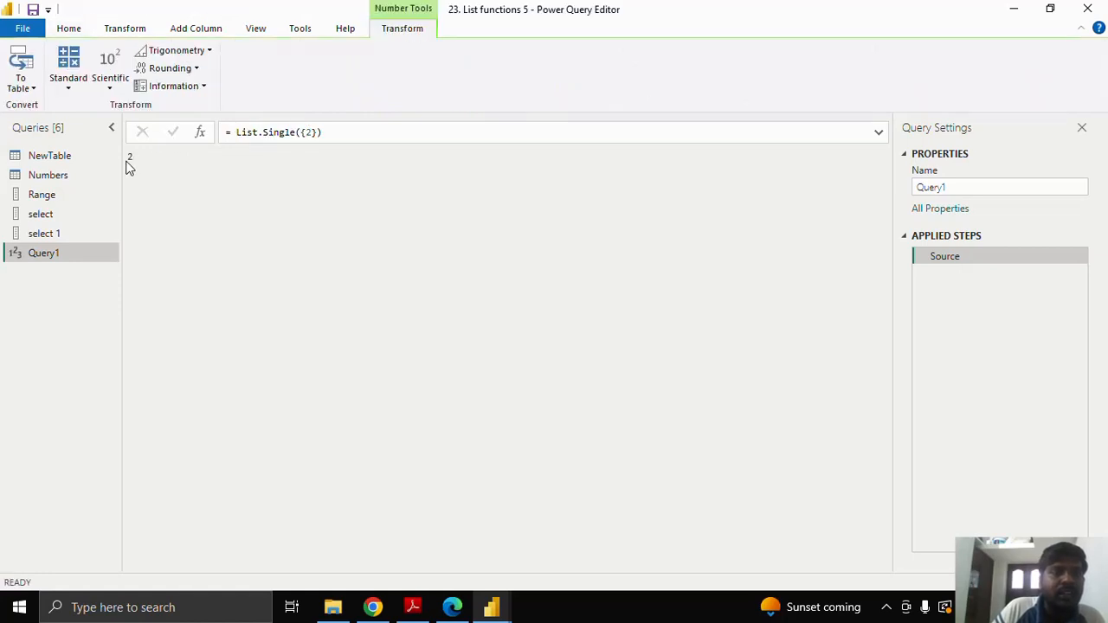
Step: Try List.Single on a multi-item list by extending its argument to {2,3,4} and applying it
left_click(310, 132)
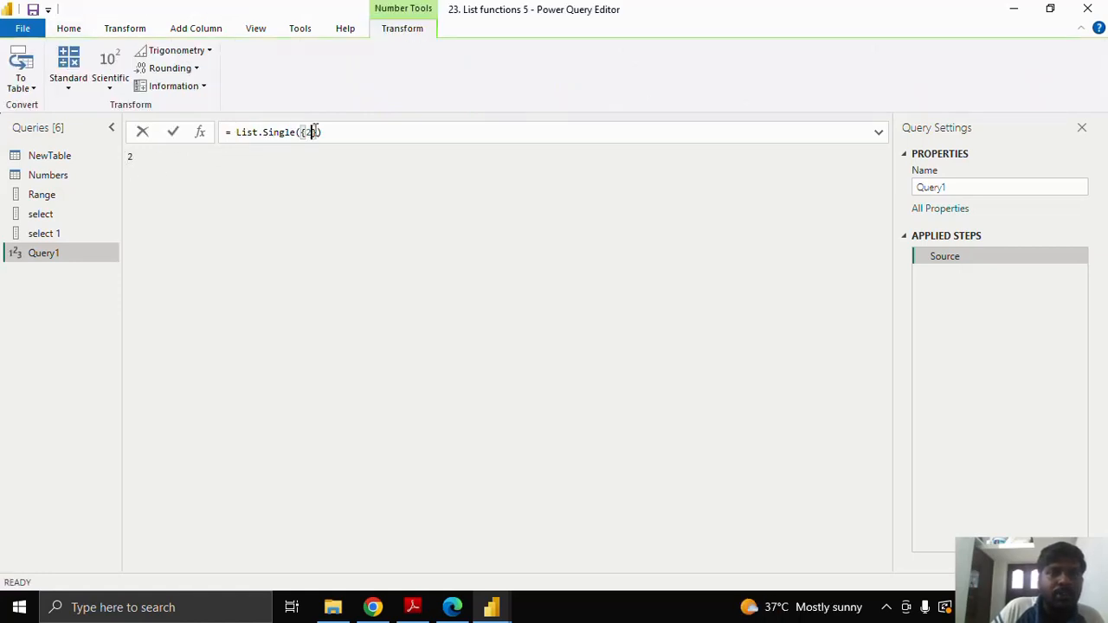
type(",3")
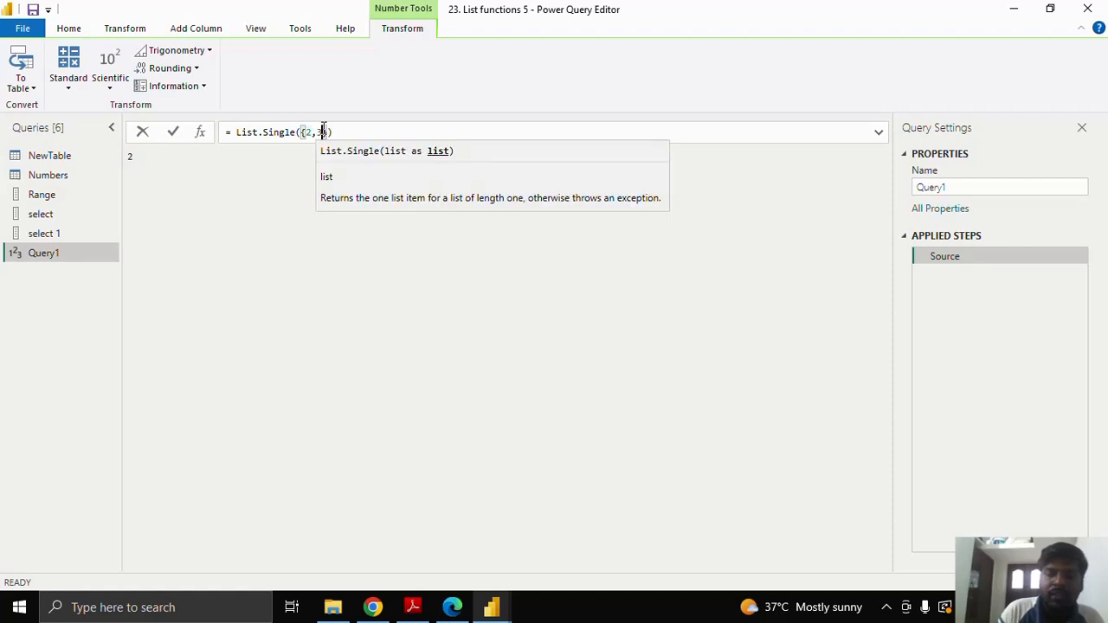
type(",4")
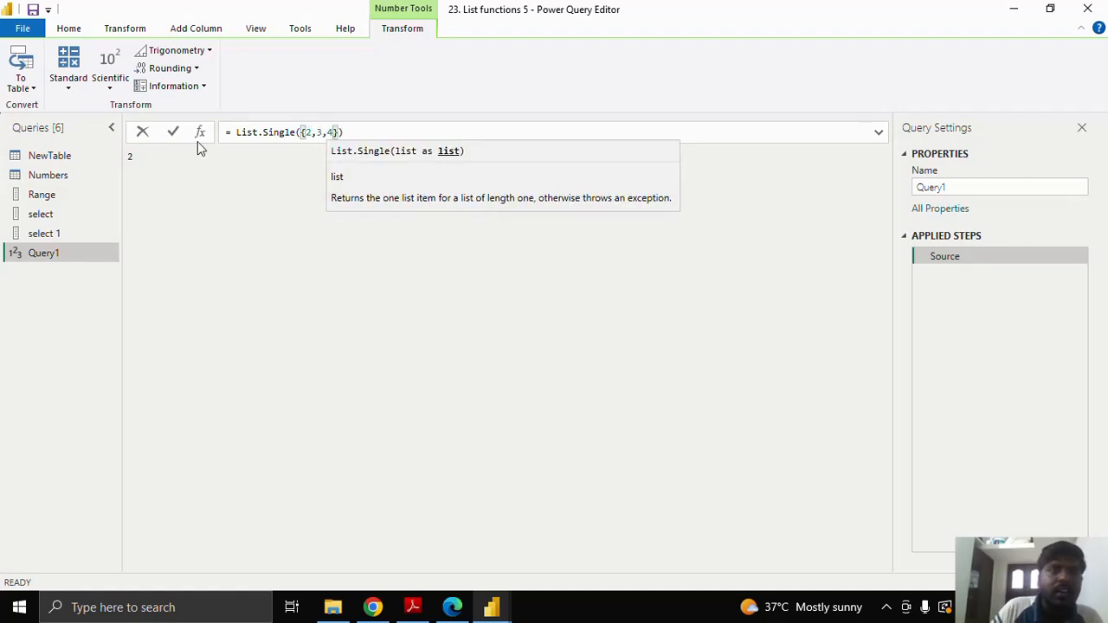
left_click(176, 133)
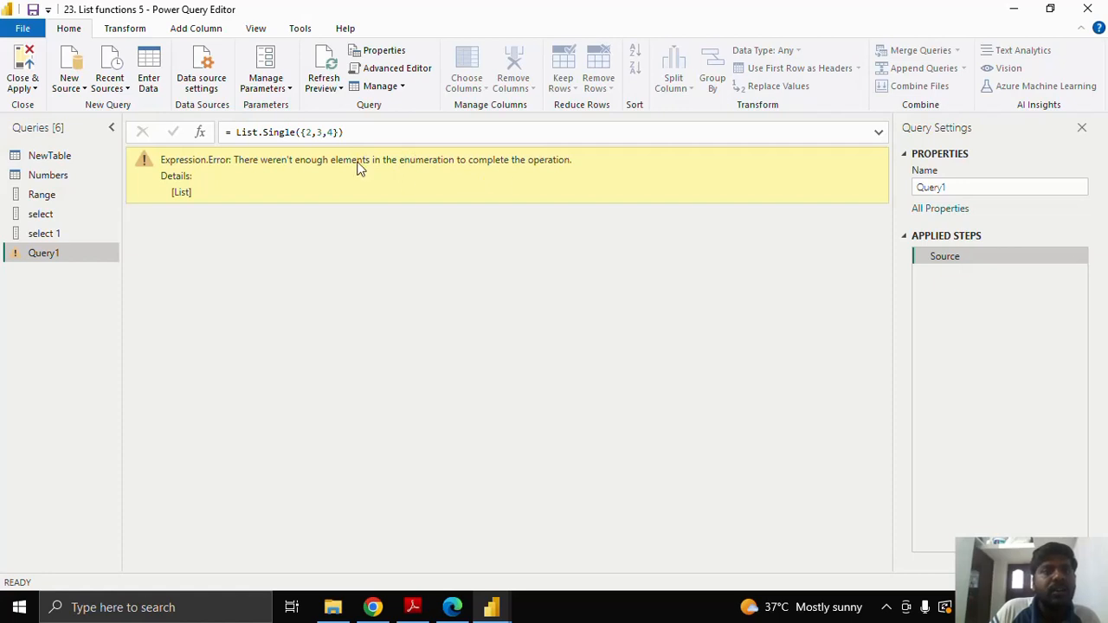
Step: Clear all items from the List.Single argument, leaving the empty list {}, and apply the formula
left_click(311, 130)
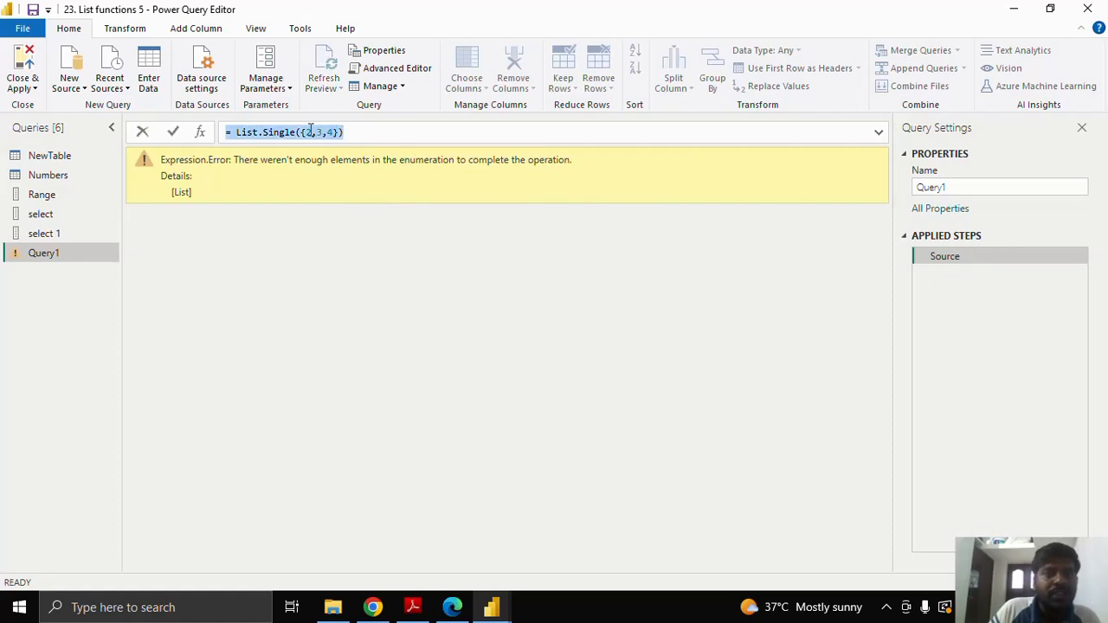
left_click(305, 132)
left_click(329, 131)
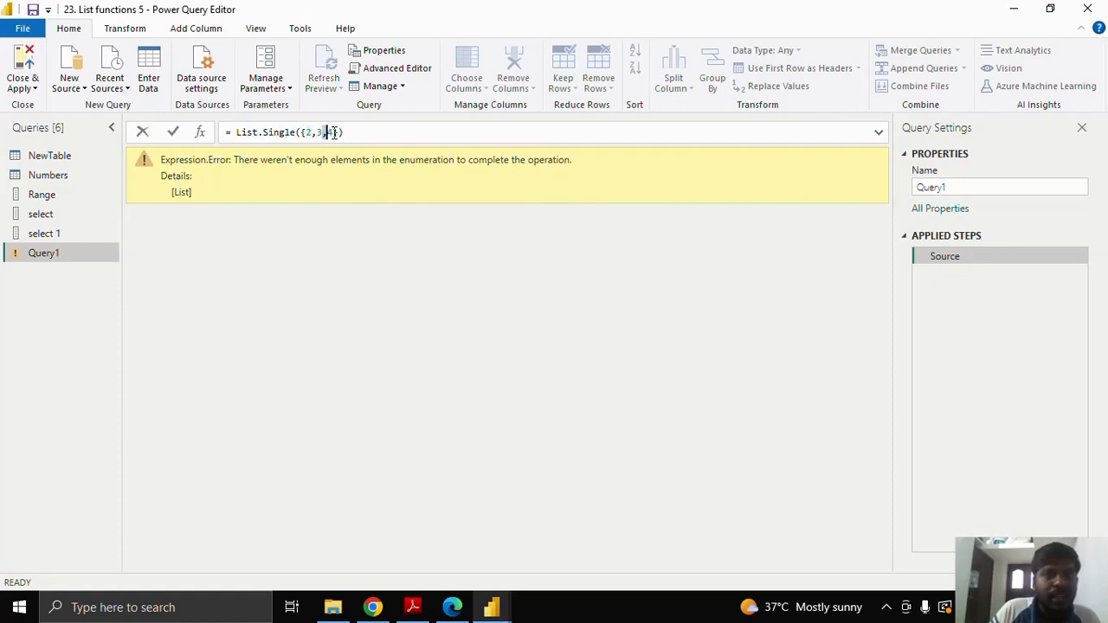
key("Delete")
key("BackSpace")
key("BackSpace")
key("BackSpace")
key("BackSpace")
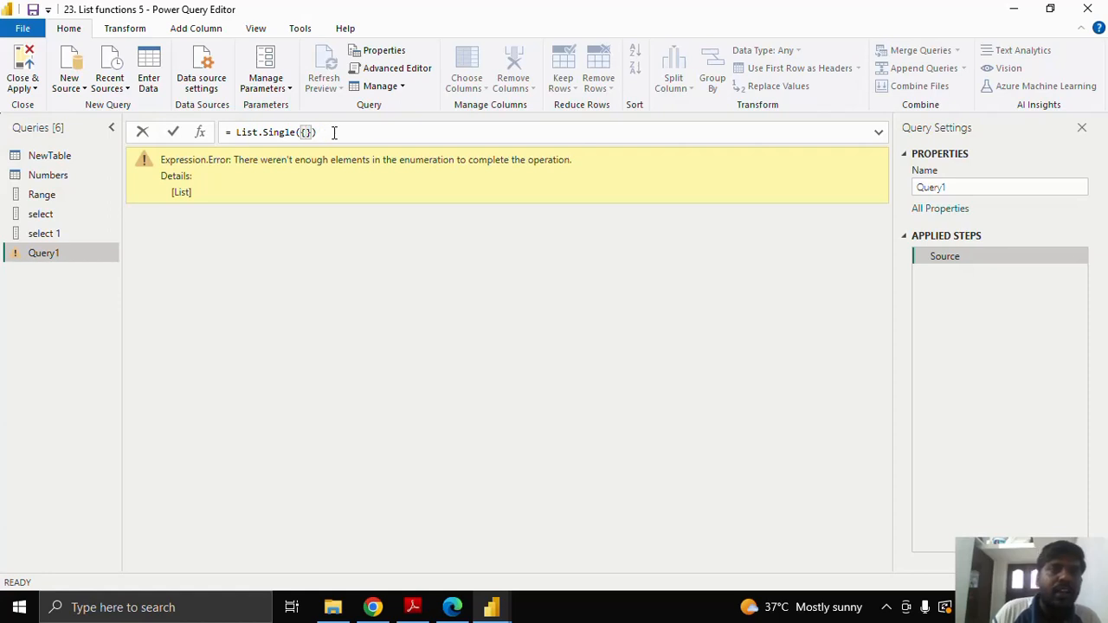
left_click(174, 132)
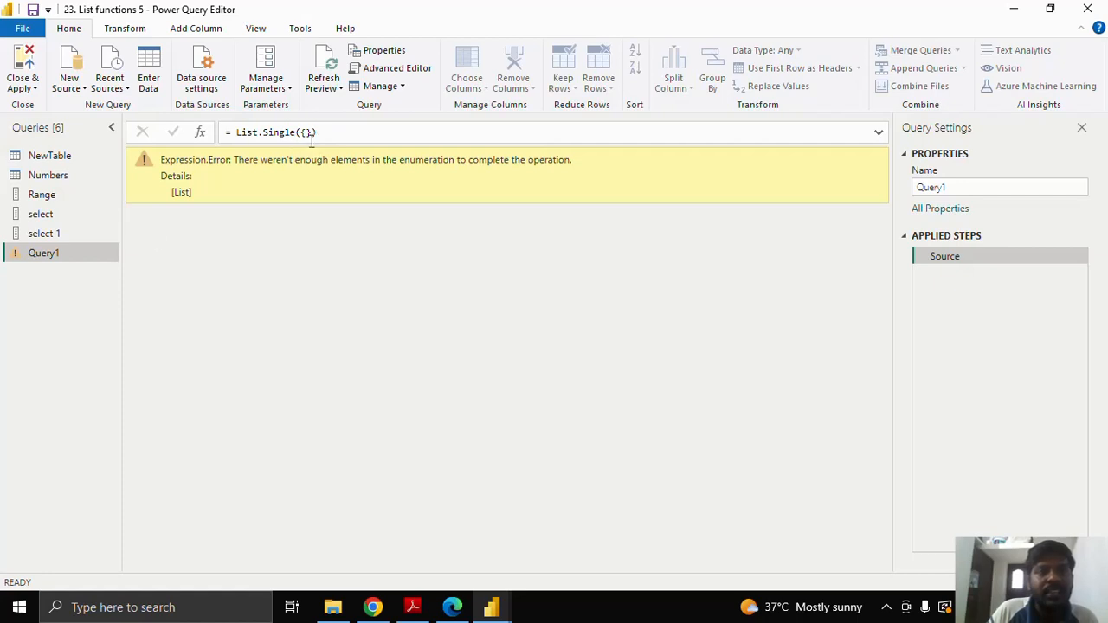
Step: Create a new blank query below Query1
right_click(79, 276)
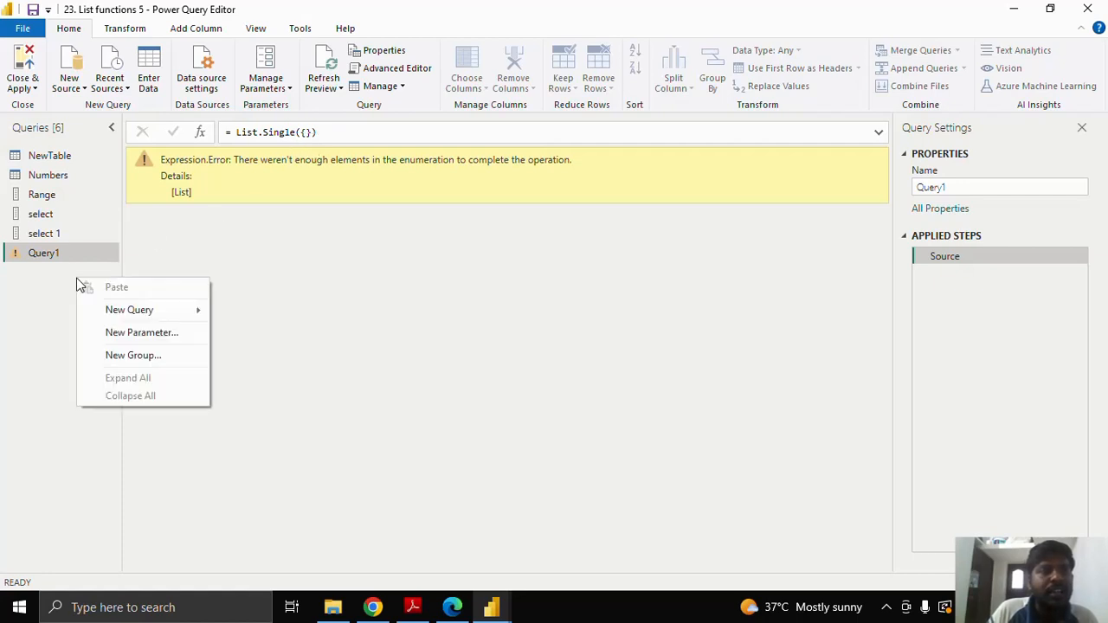
mouse_move(130, 310)
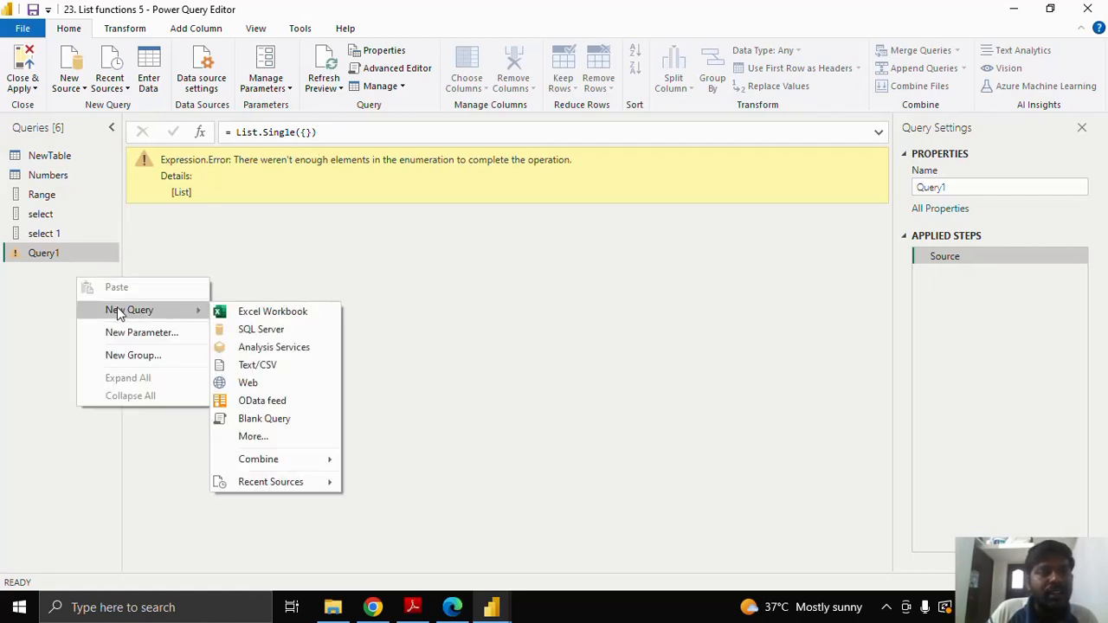
left_click(264, 419)
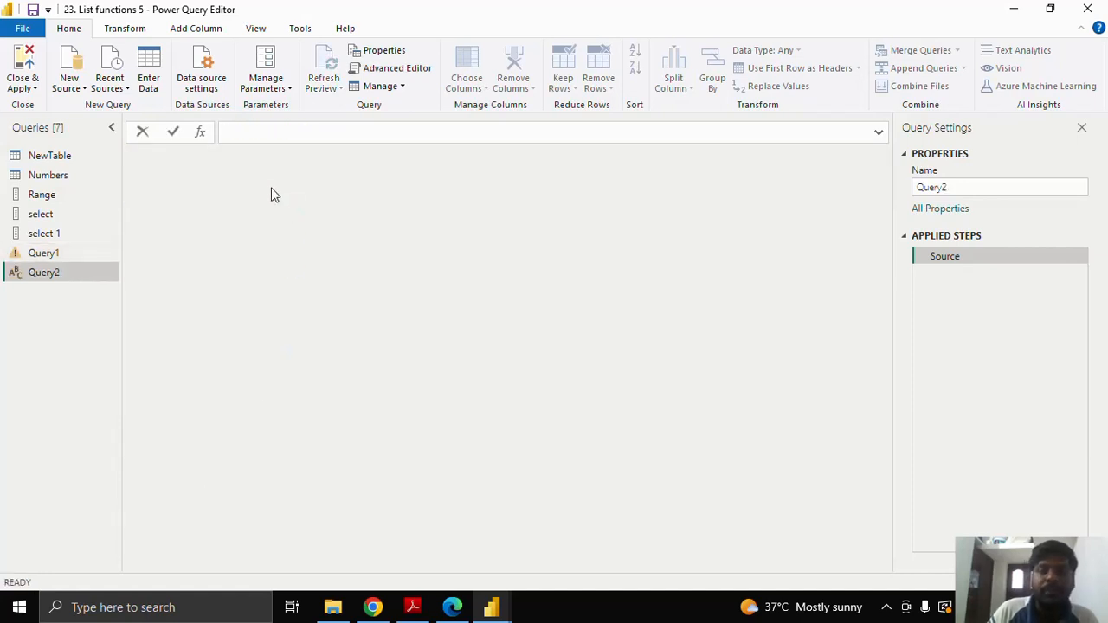
Step: Start the blank query's formula with =List.SingleOrDefault, removing the duplicated List prefix
type("=List")
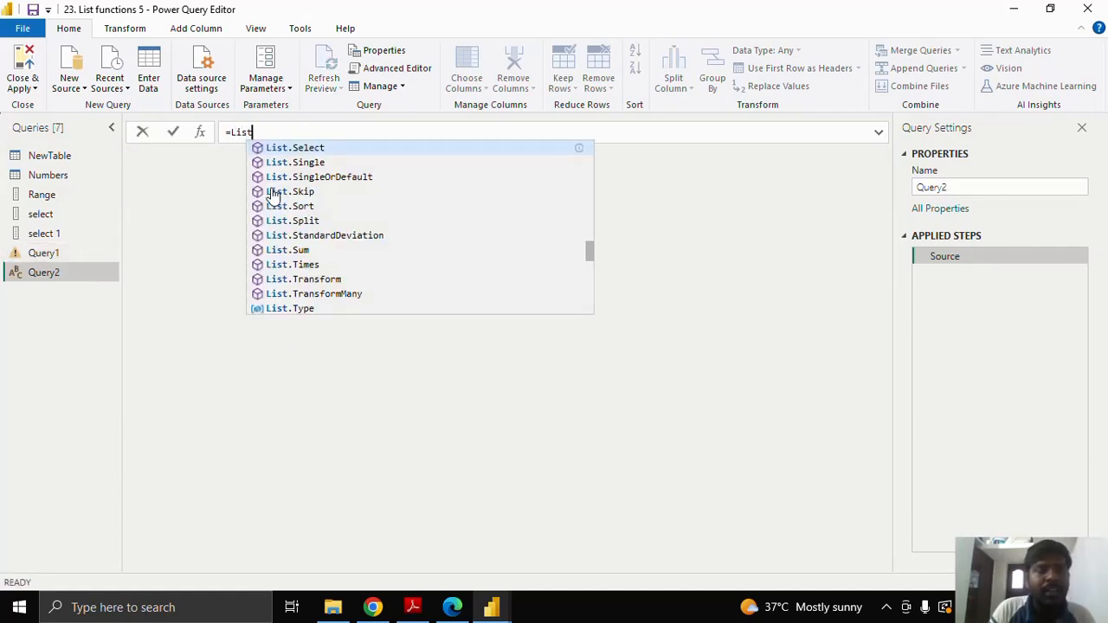
type(".Single")
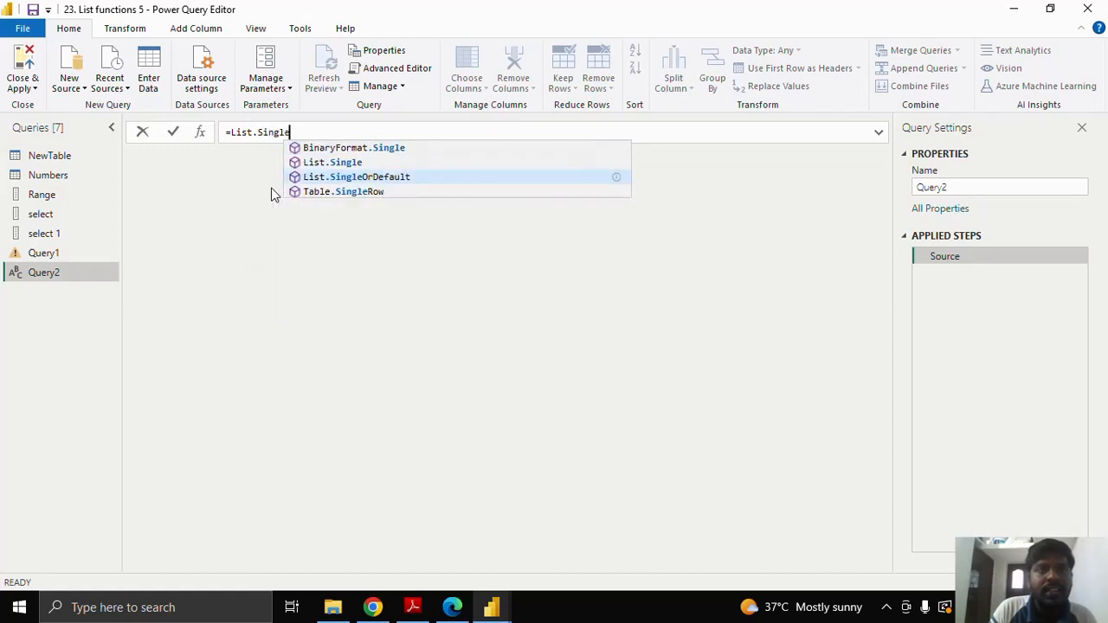
left_click(365, 177)
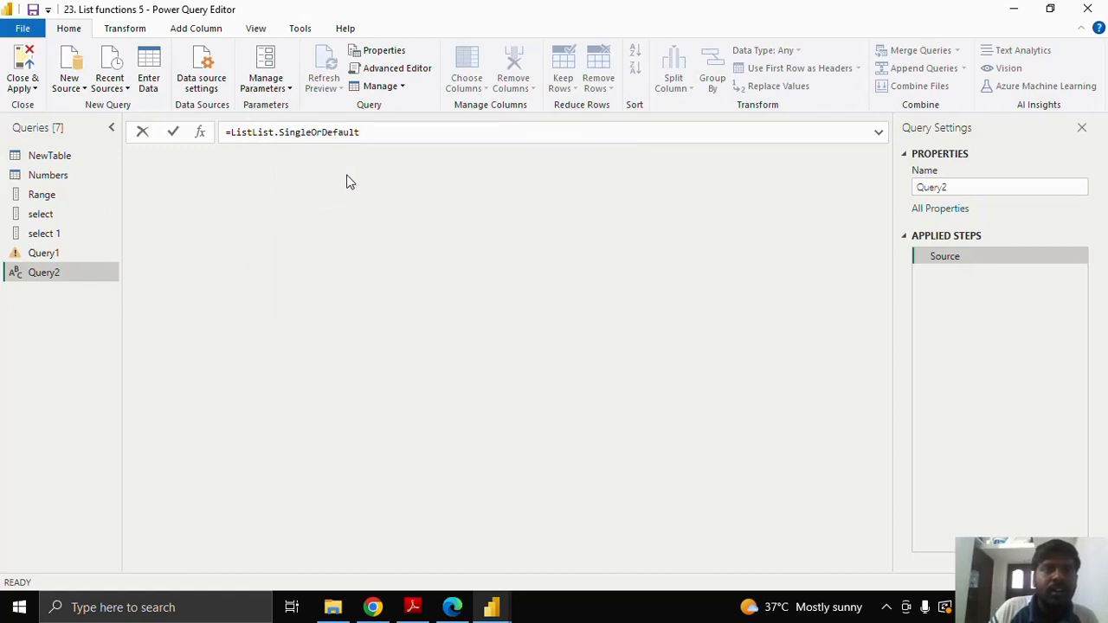
left_click_drag(253, 132, 230, 132)
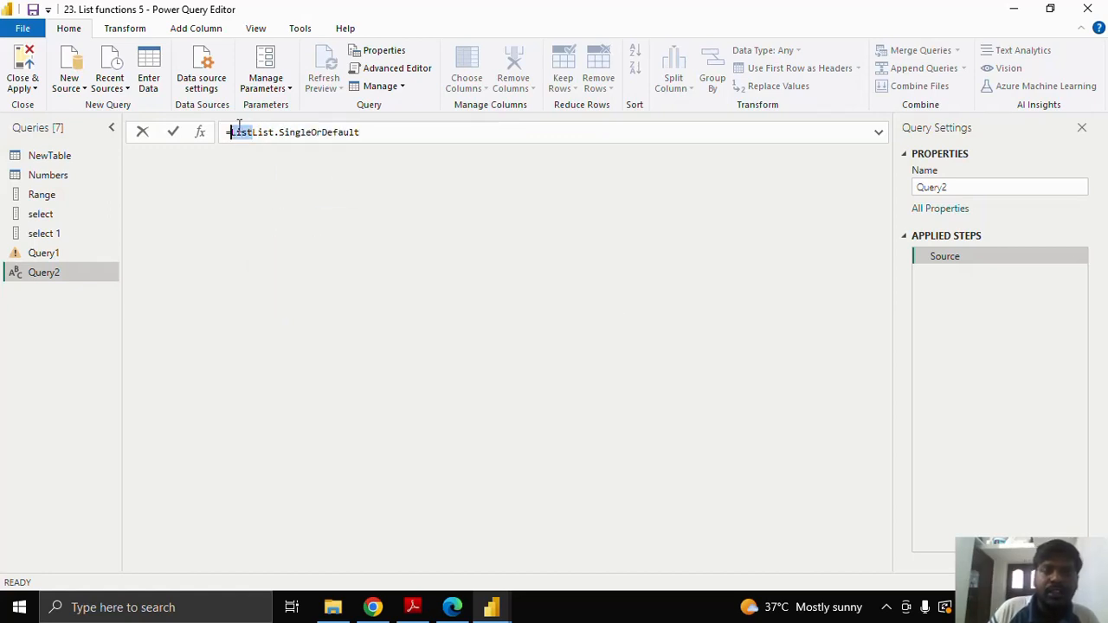
key("BackSpace")
key("Right")
key("Right")
key("Right")
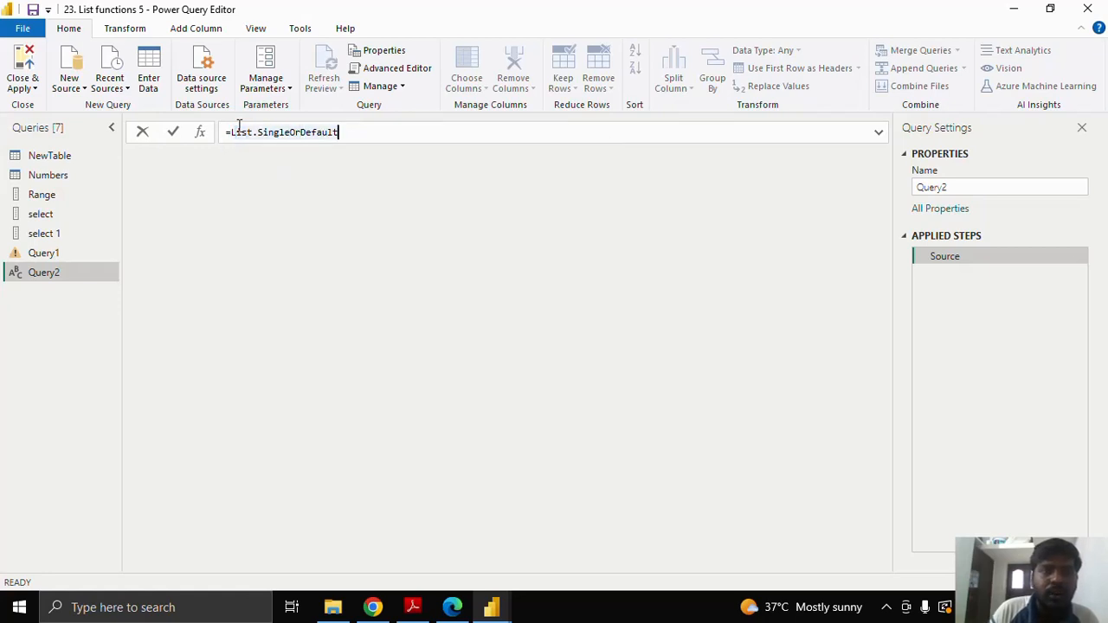
Step: Give List.SingleOrDefault the one-item list {1} as its argument, apply the formula and check the result
type("(")
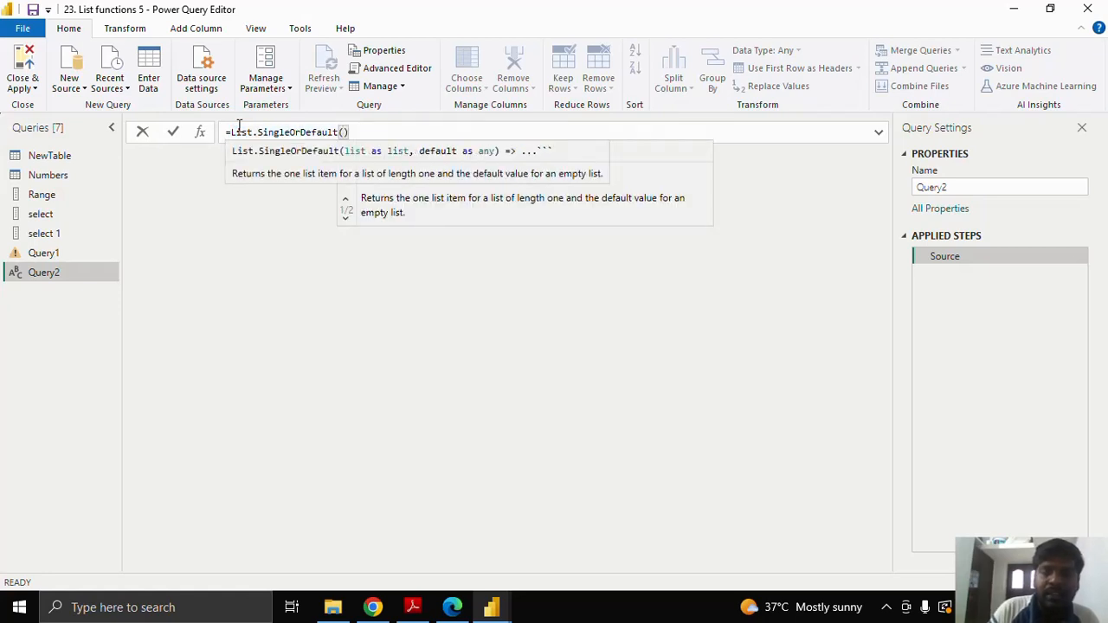
type("{")
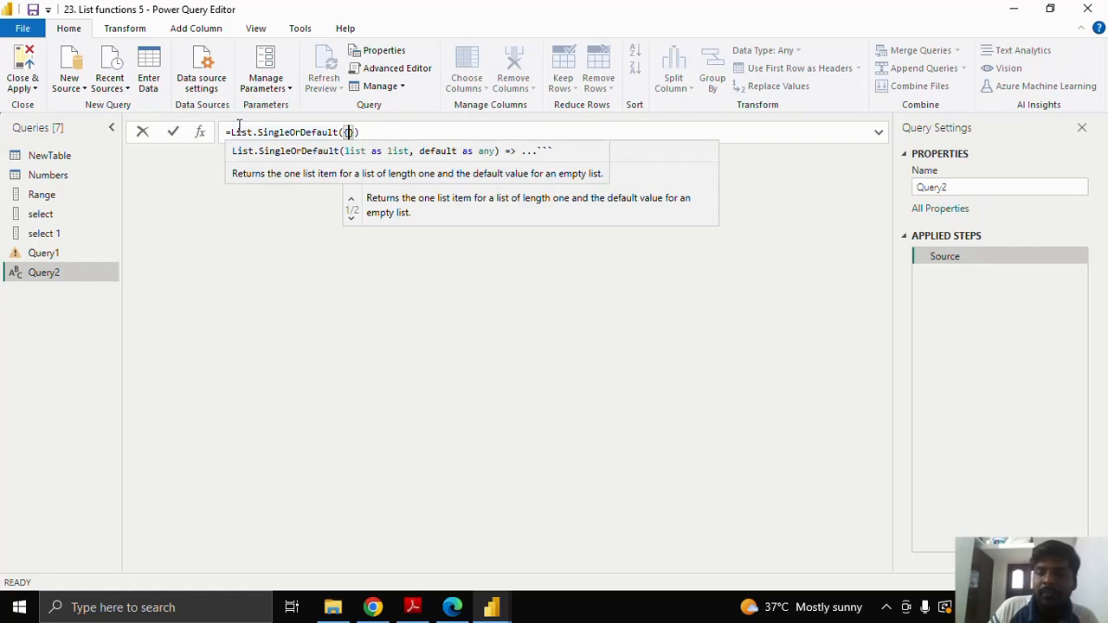
type("1")
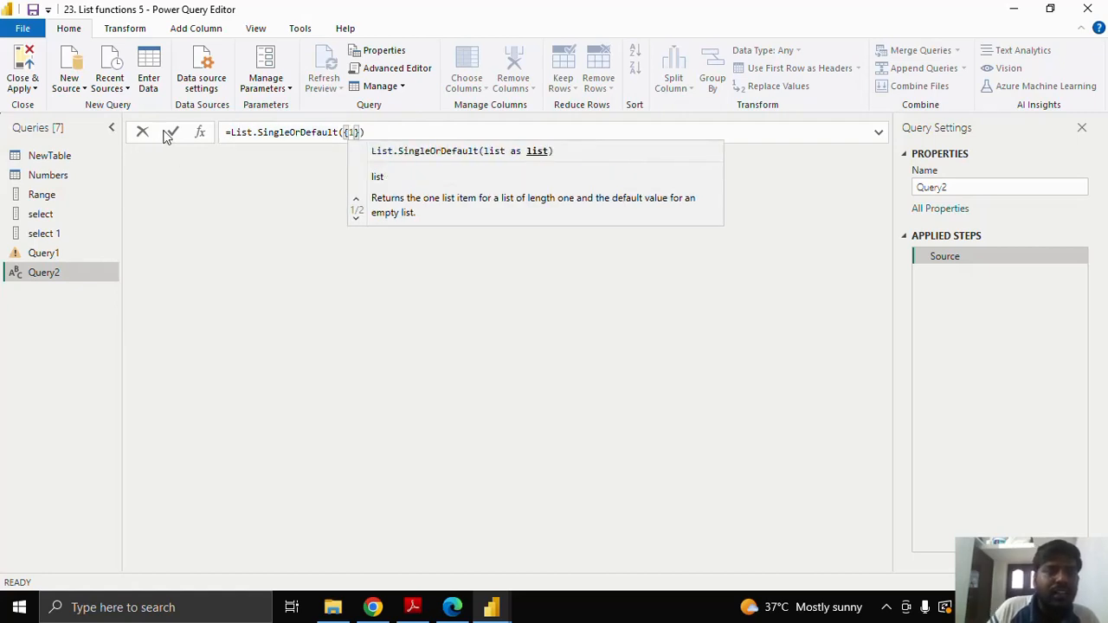
left_click(169, 132)
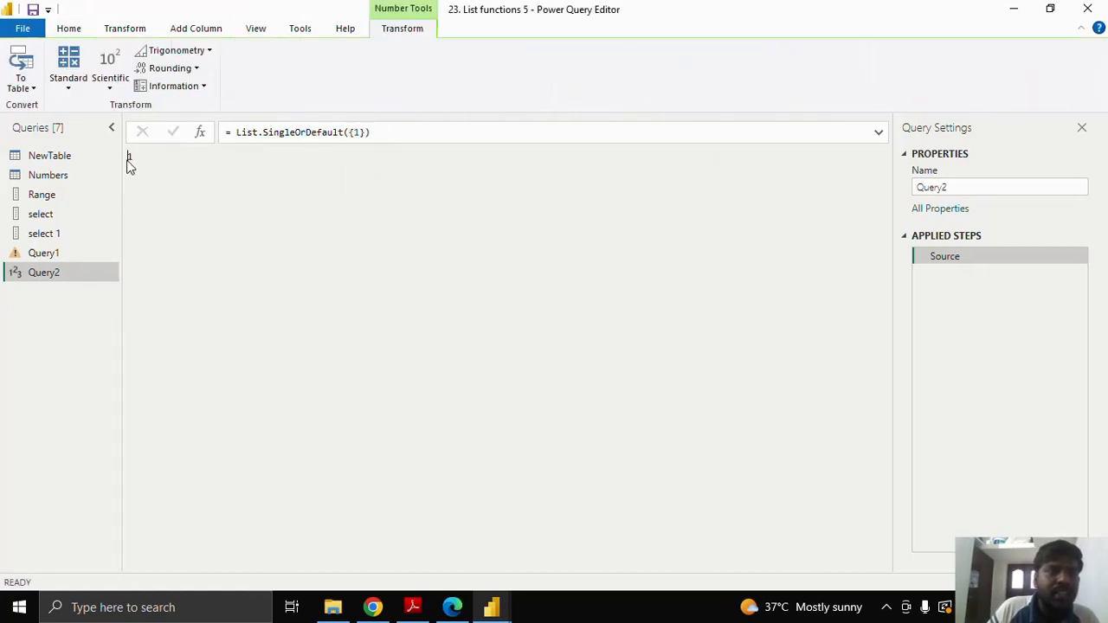
left_click_drag(128, 161, 136, 160)
Step: Try List.SingleOrDefault on a multi-item list by changing its argument to {1,2,3} and applying it
left_click(359, 132)
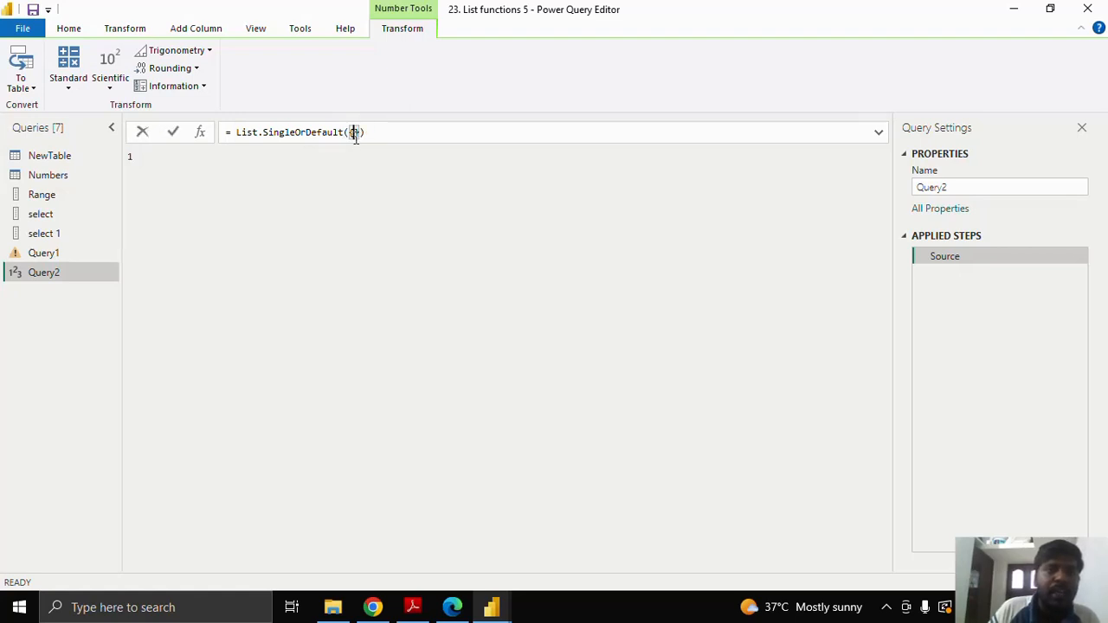
type("1")
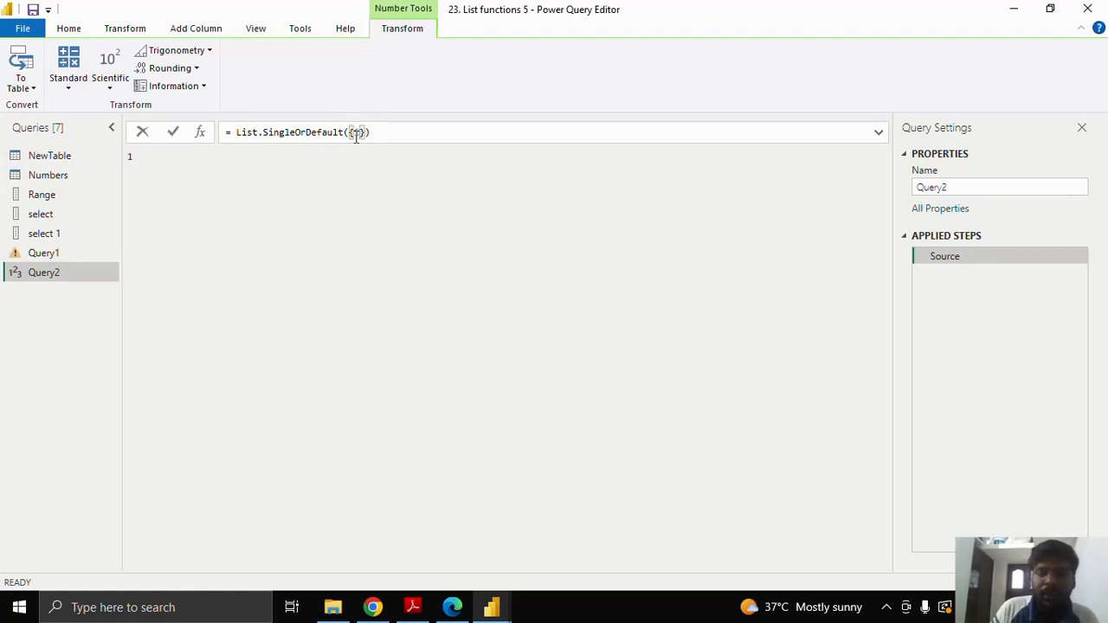
type(",2")
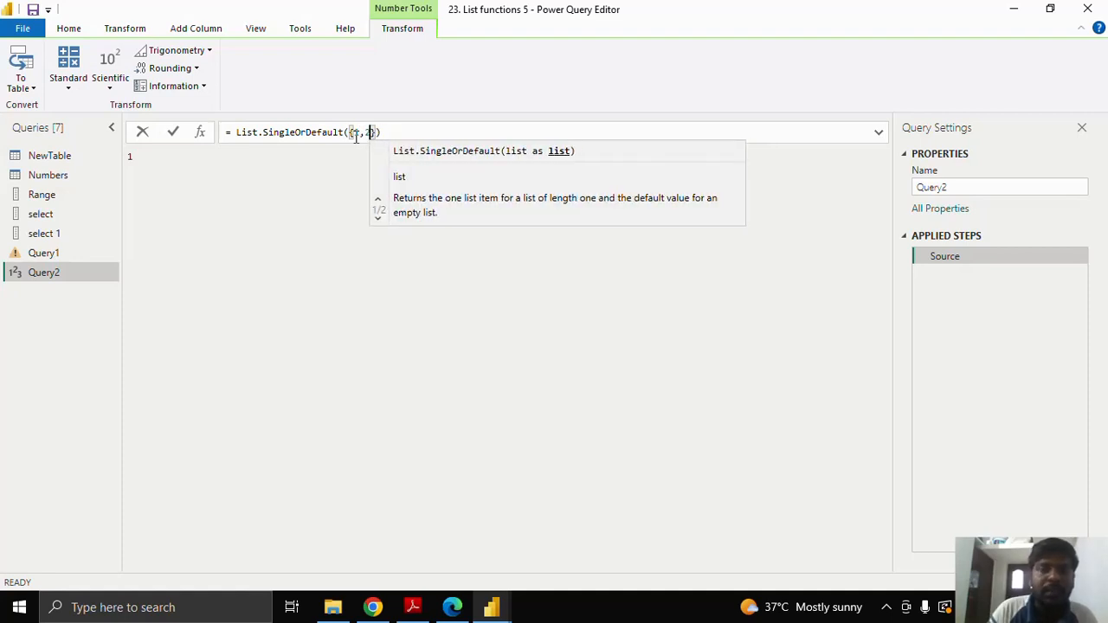
type(",3")
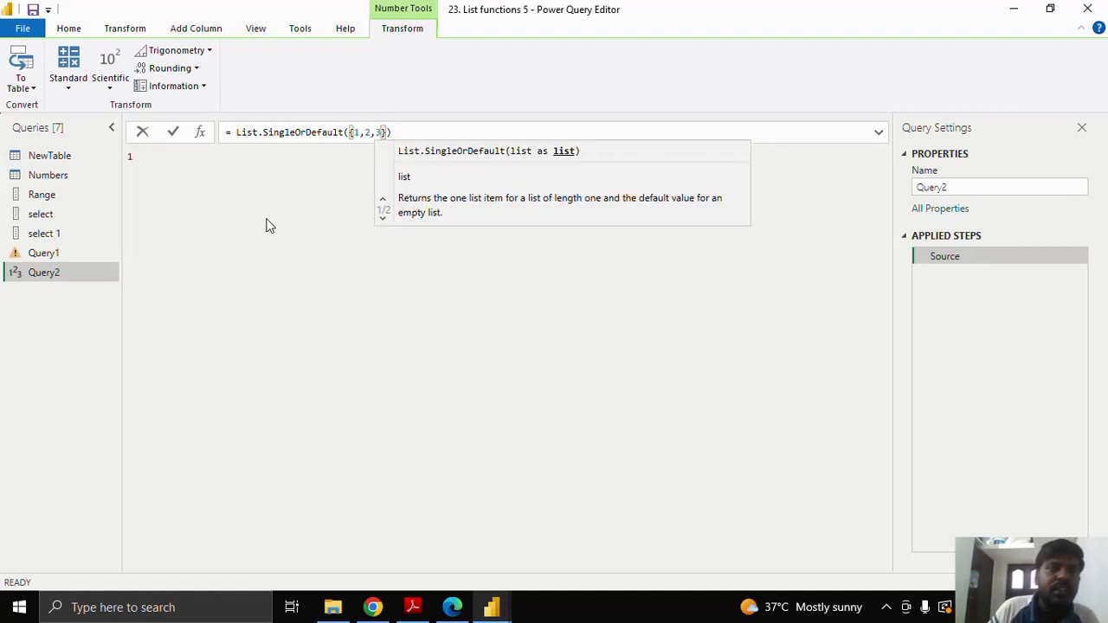
left_click(172, 132)
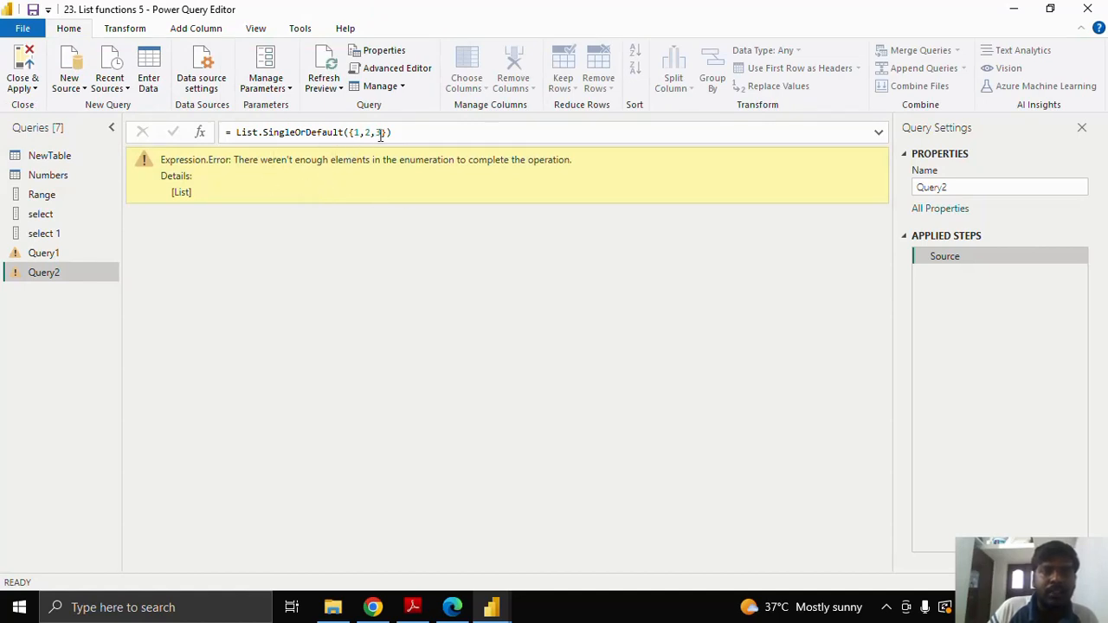
Step: Empty the List.SingleOrDefault list to {}, apply the formula and check the result
left_click_drag(381, 135, 359, 136)
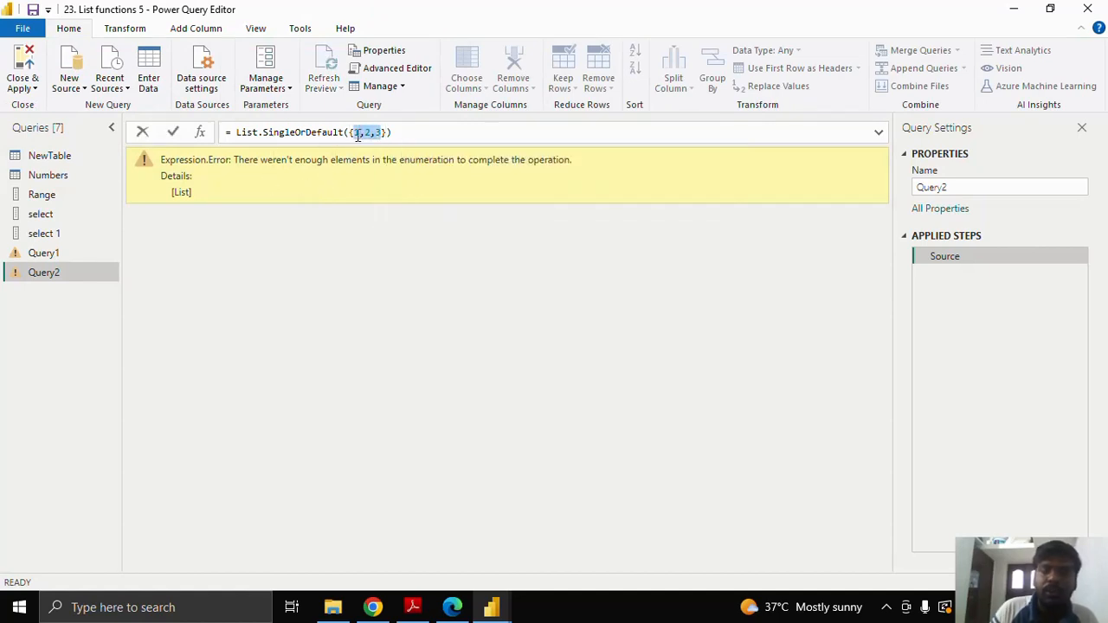
key("BackSpace")
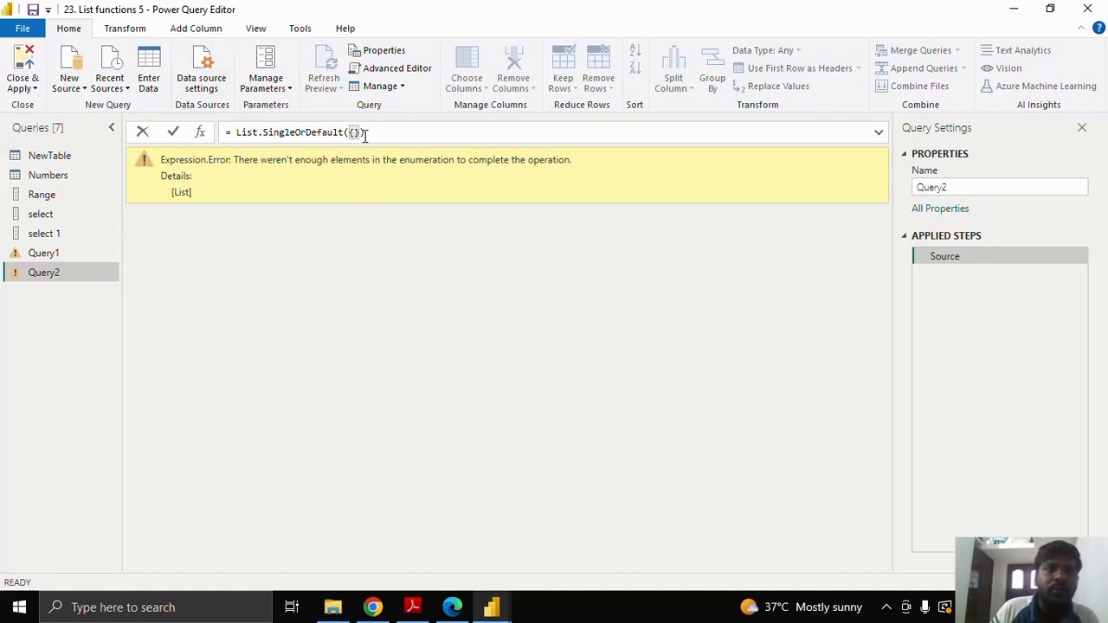
left_click(173, 135)
left_click_drag(128, 156, 145, 162)
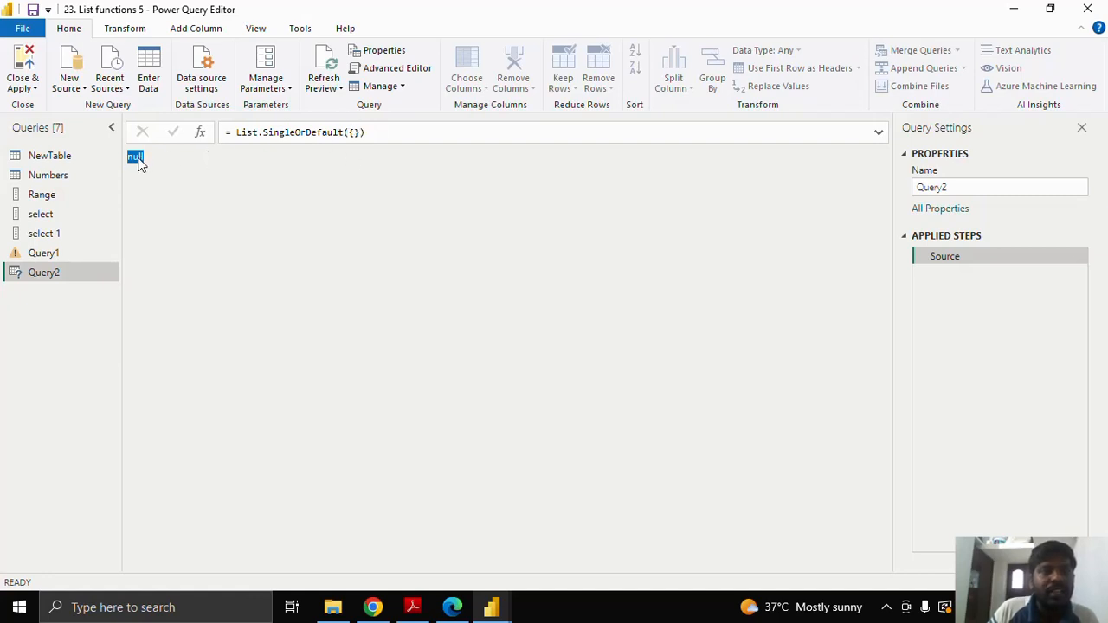
Step: Add -1 as the default value after the empty list in List.SingleOrDefault and apply the formula
left_click(360, 131)
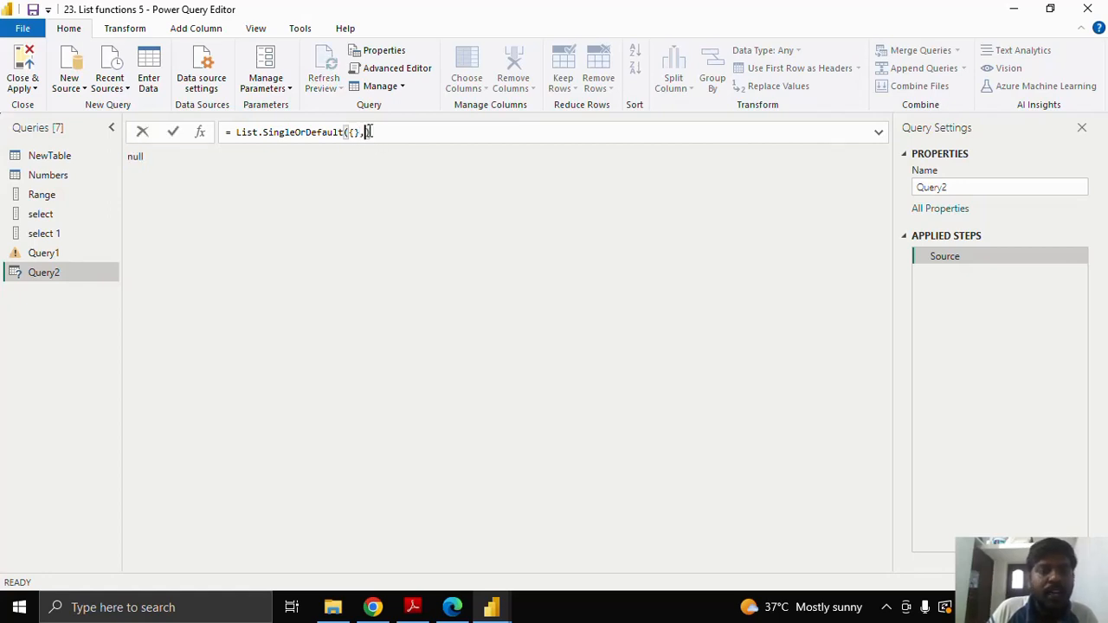
type(",")
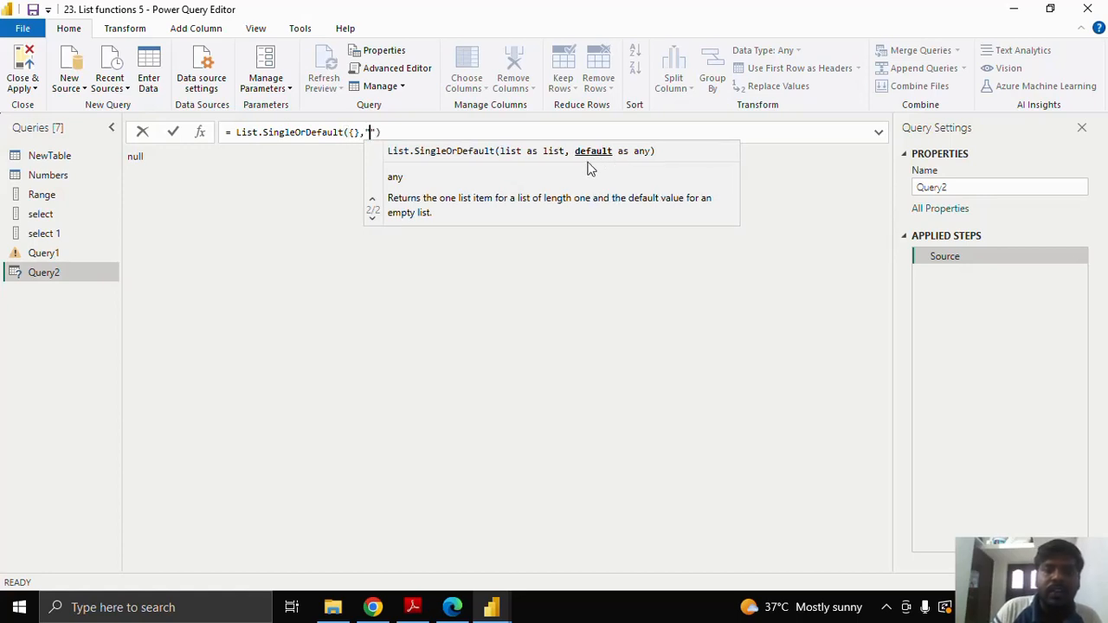
type("-")
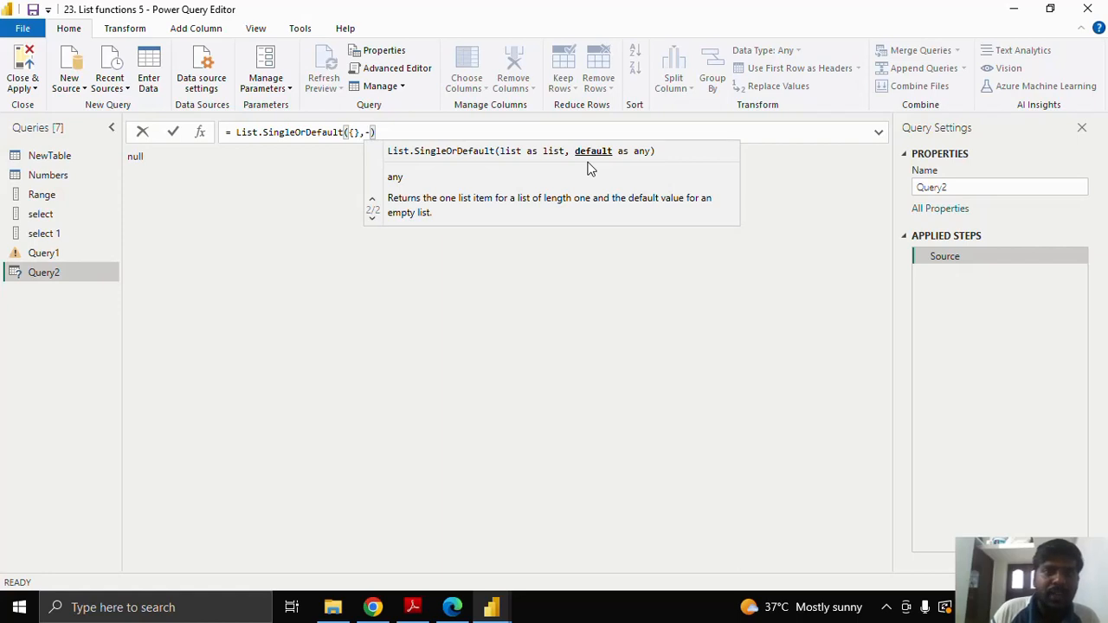
type("1")
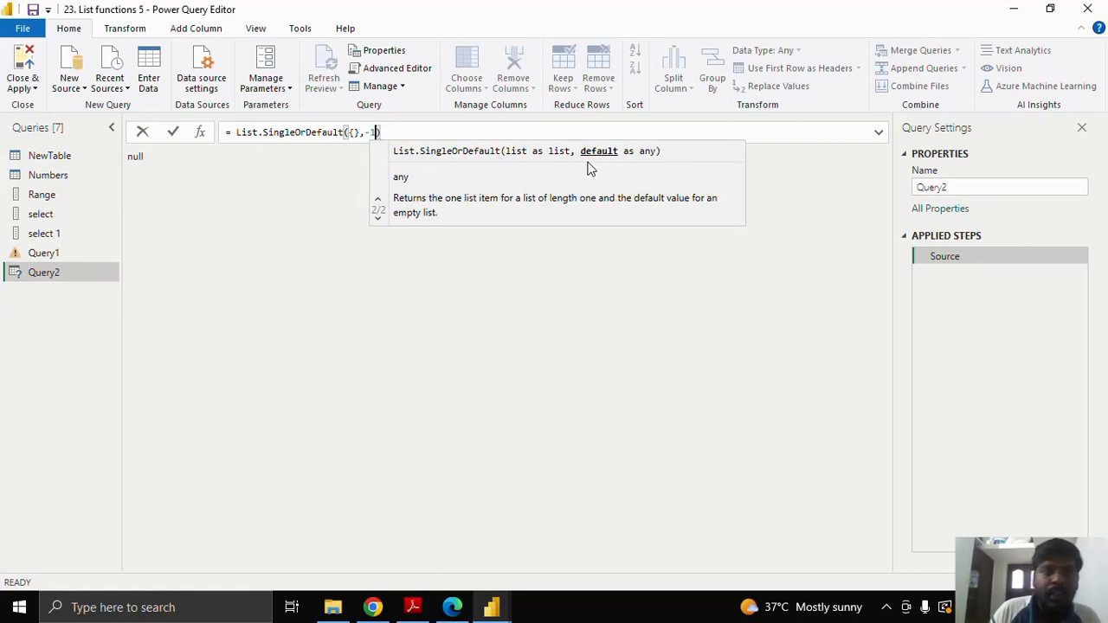
left_click(172, 132)
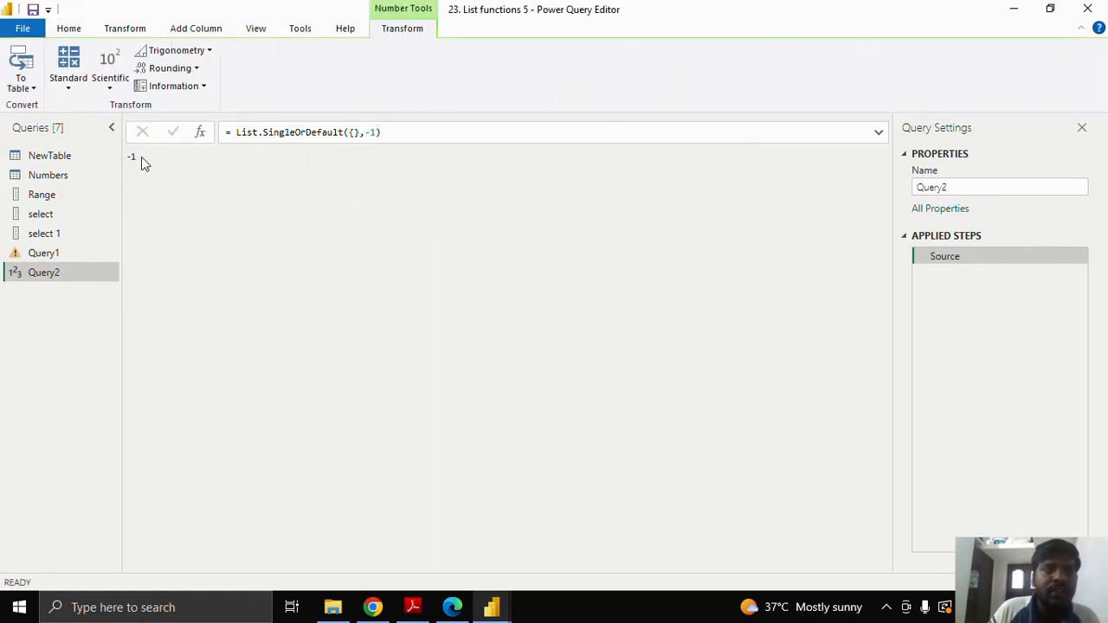
Step: Replace the default value in List.SingleOrDefault with the text "No list available" and apply the formula
left_click_drag(376, 131, 367, 131)
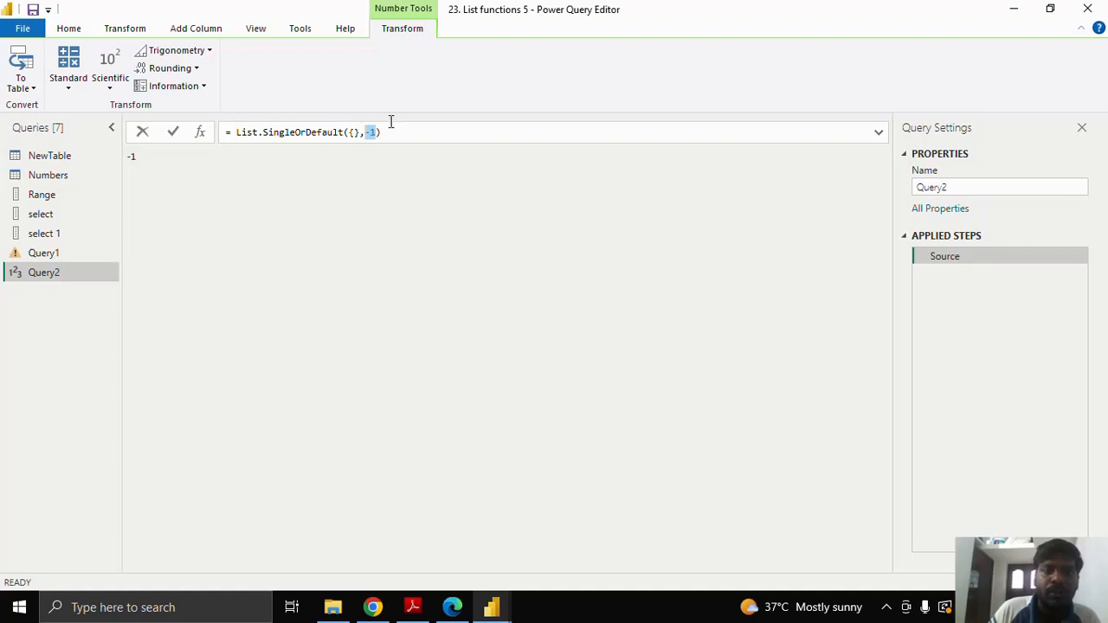
key("BackSpace")
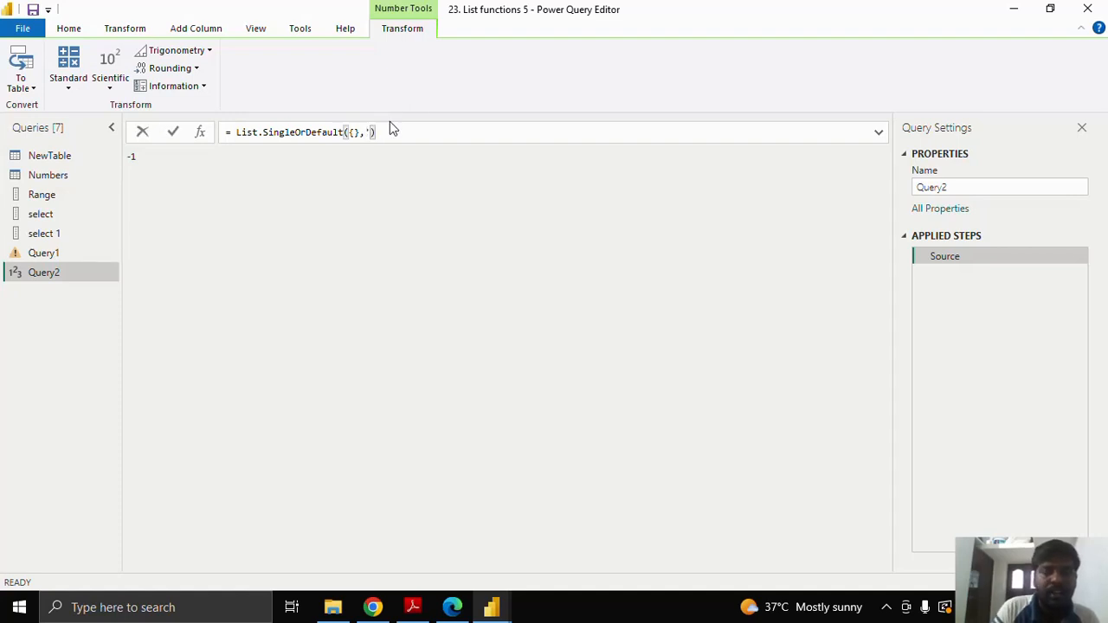
type("\"No")
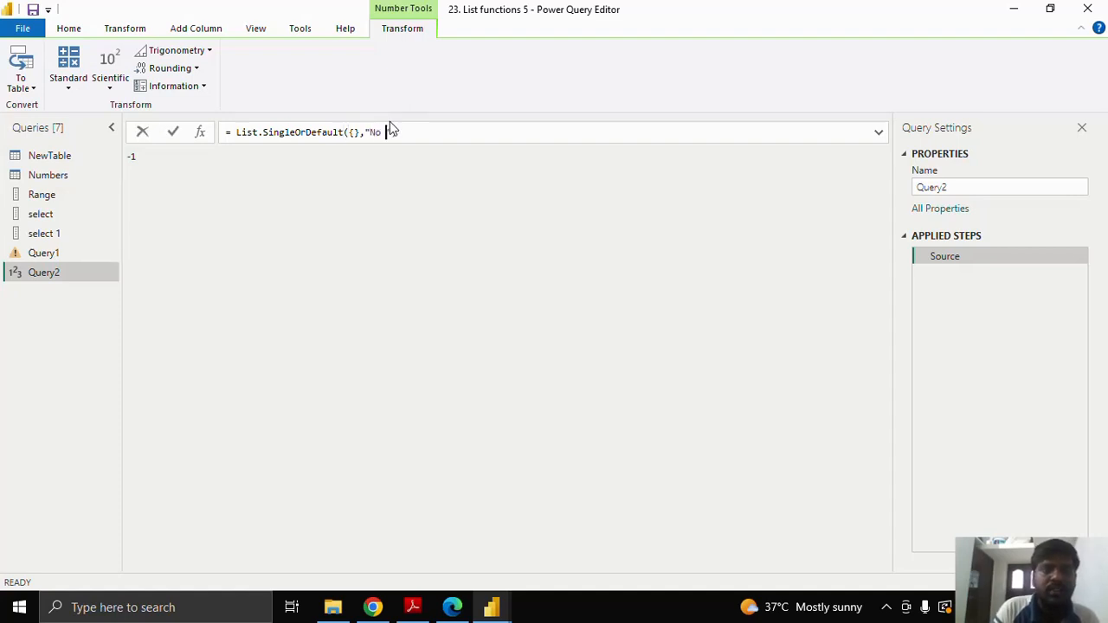
type(" list available")
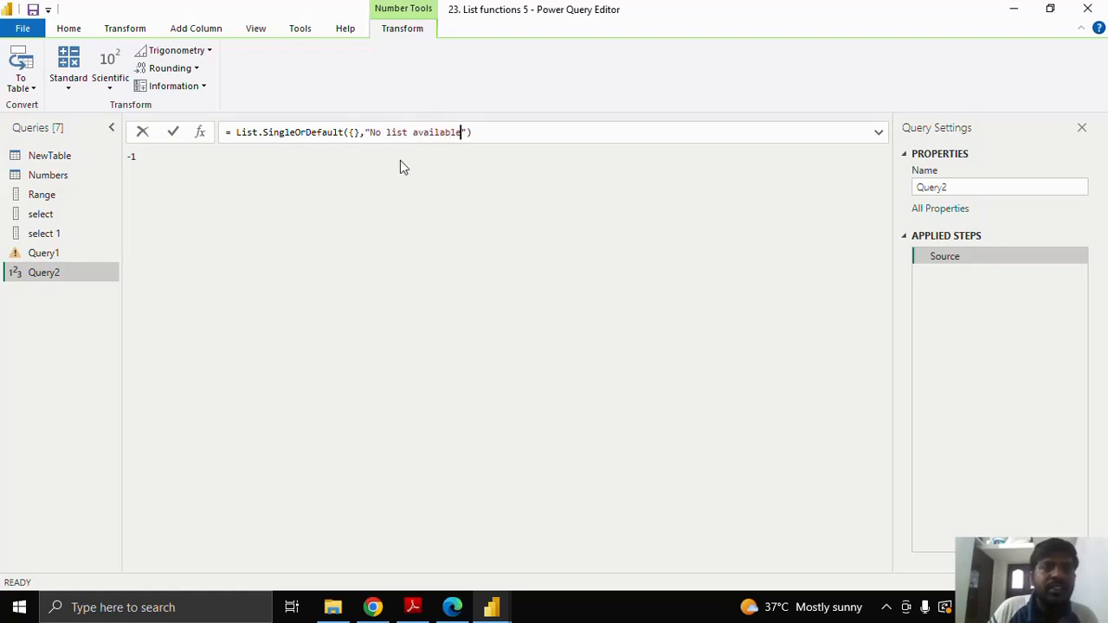
left_click(173, 132)
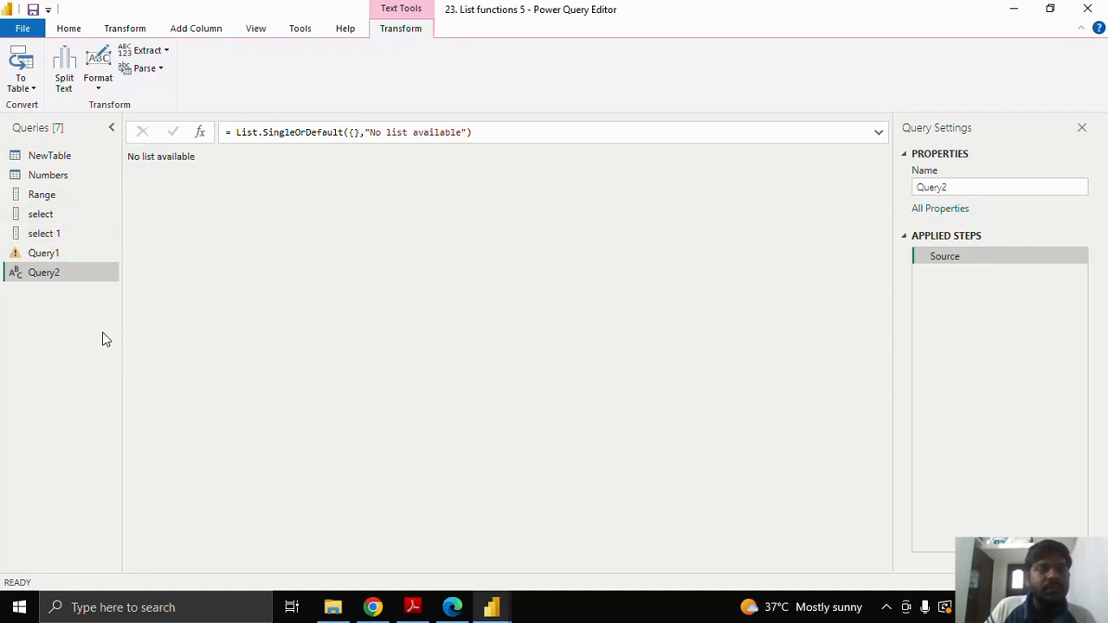
Step: Create another blank query below Query2
right_click(64, 298)
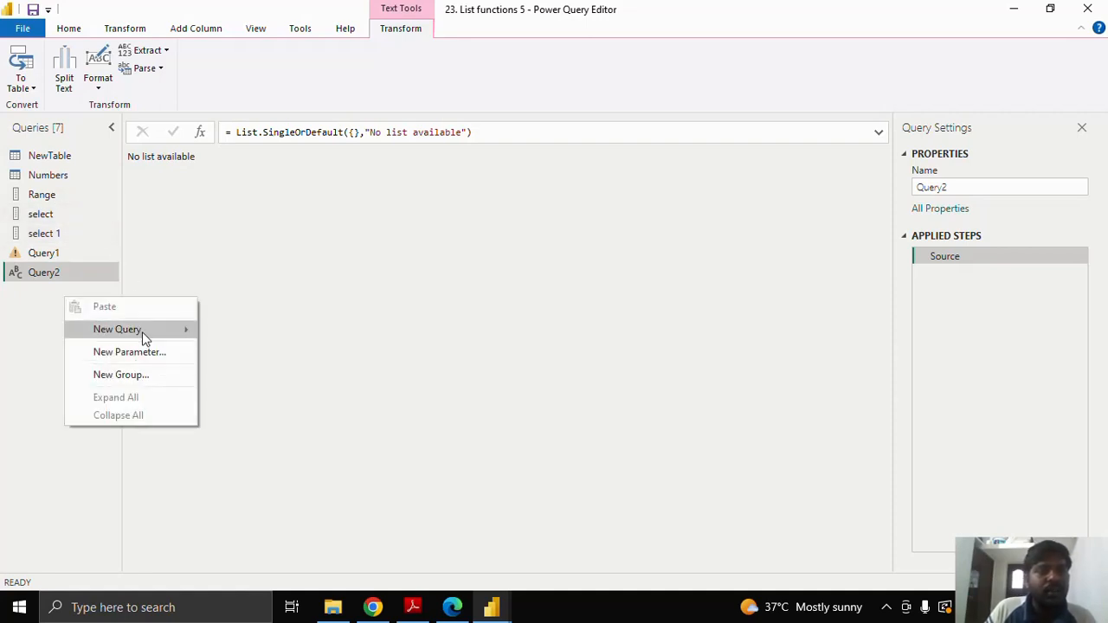
mouse_move(142, 332)
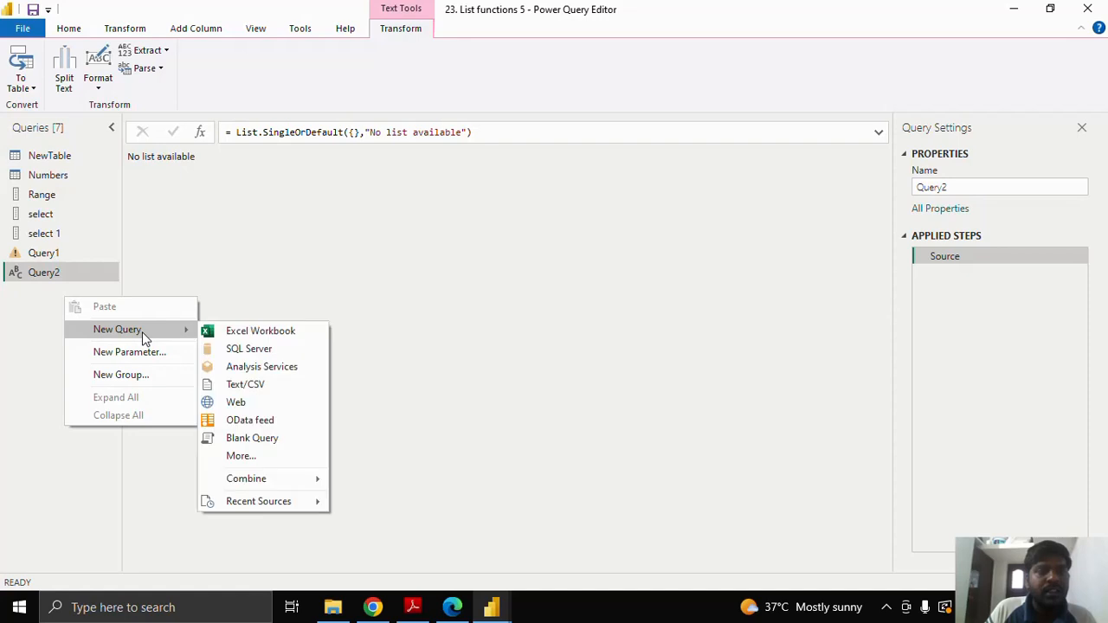
left_click(250, 439)
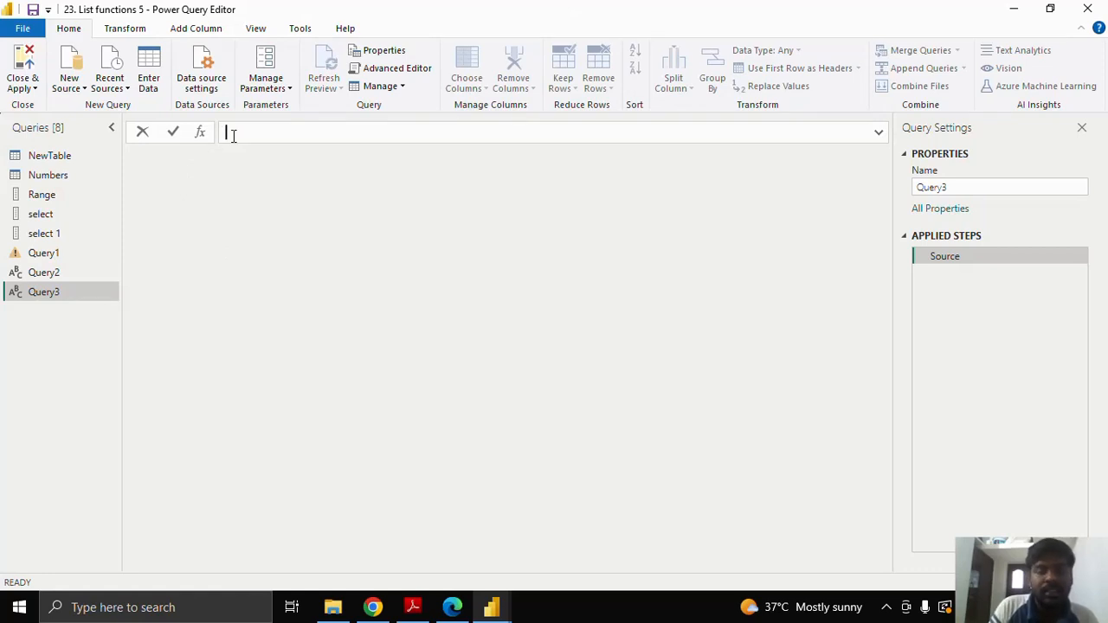
Step: Enter the formula ={1..15} in the blank query and apply it to generate the list
type("l")
key("BackSpace")
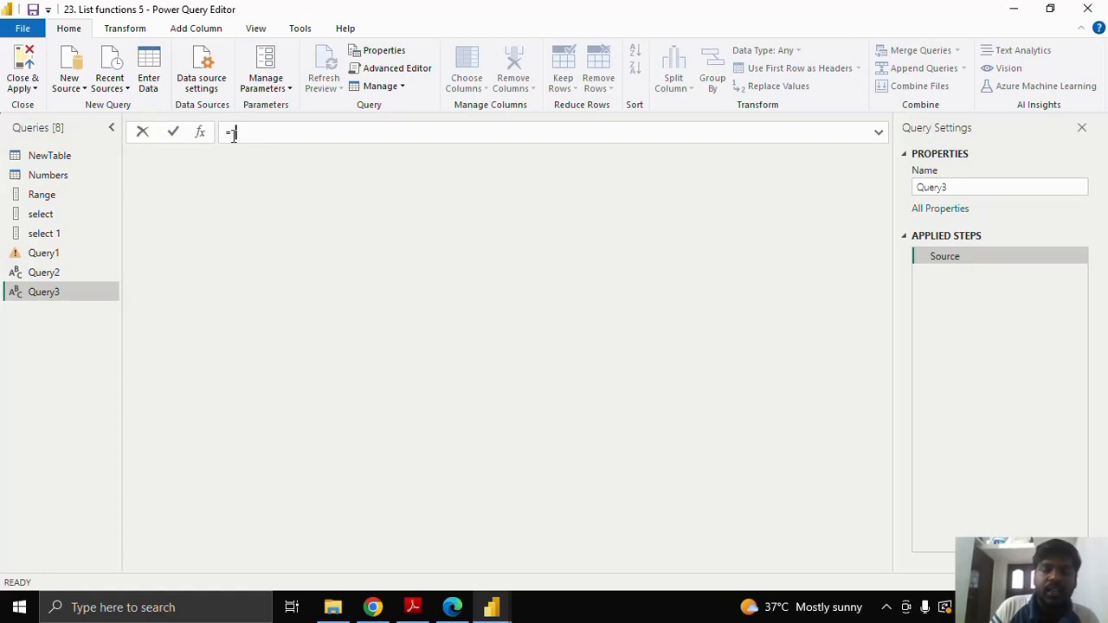
type("{")
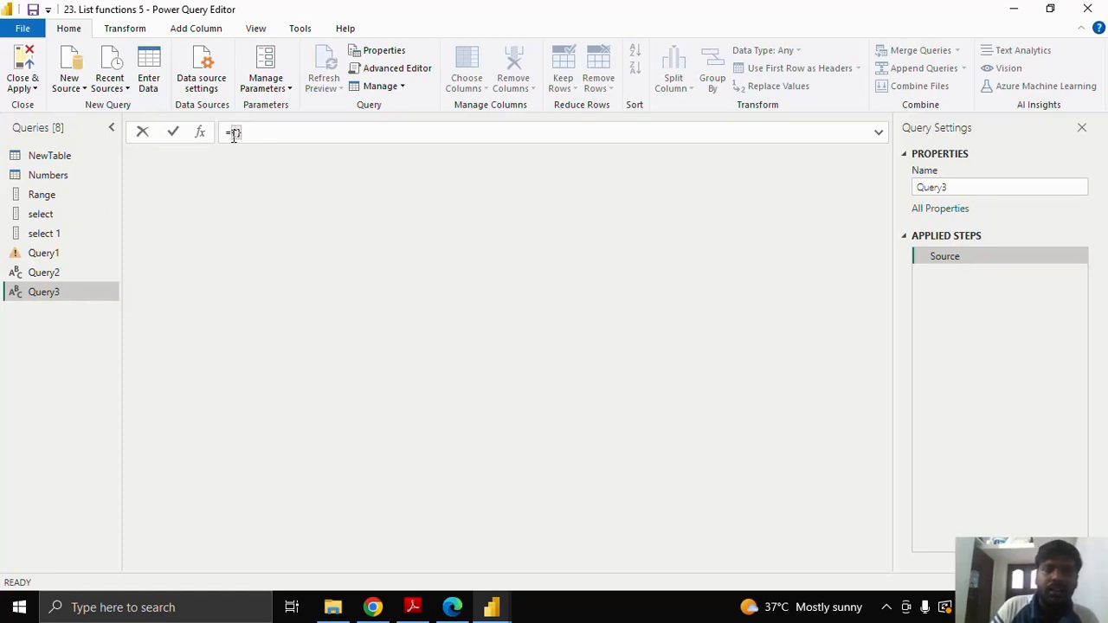
type("1")
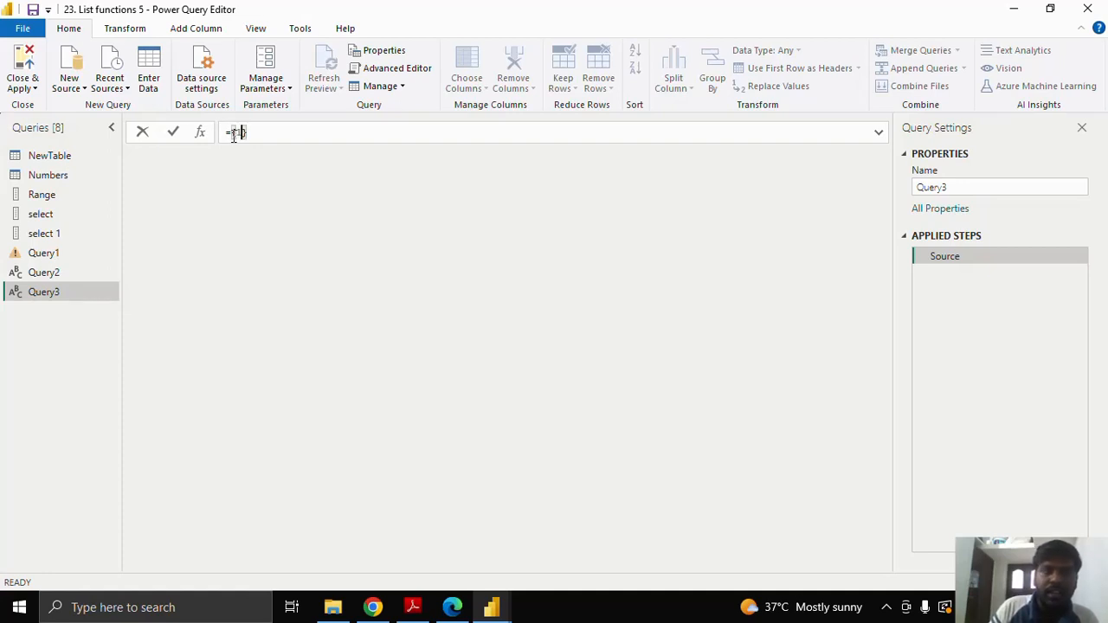
type("..20")
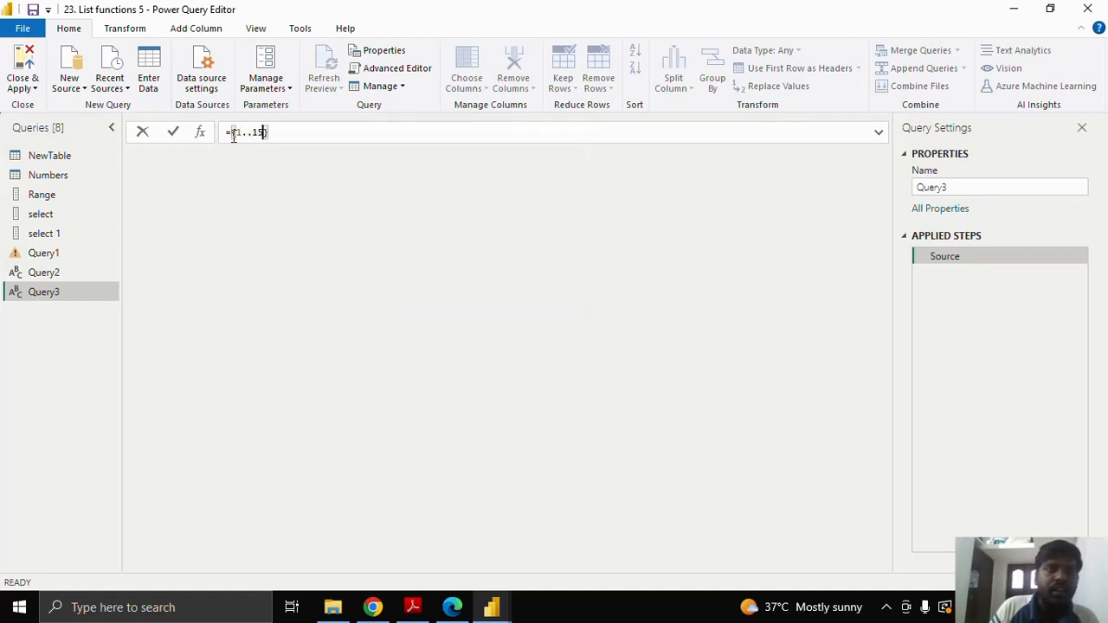
key("Return")
key("BackSpace")
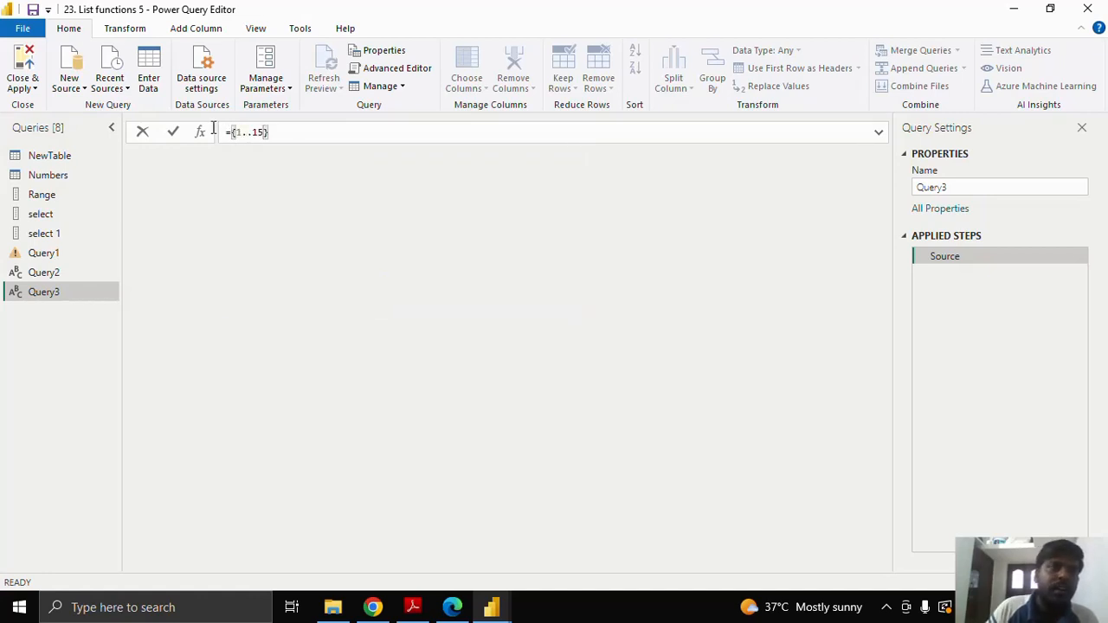
left_click(173, 133)
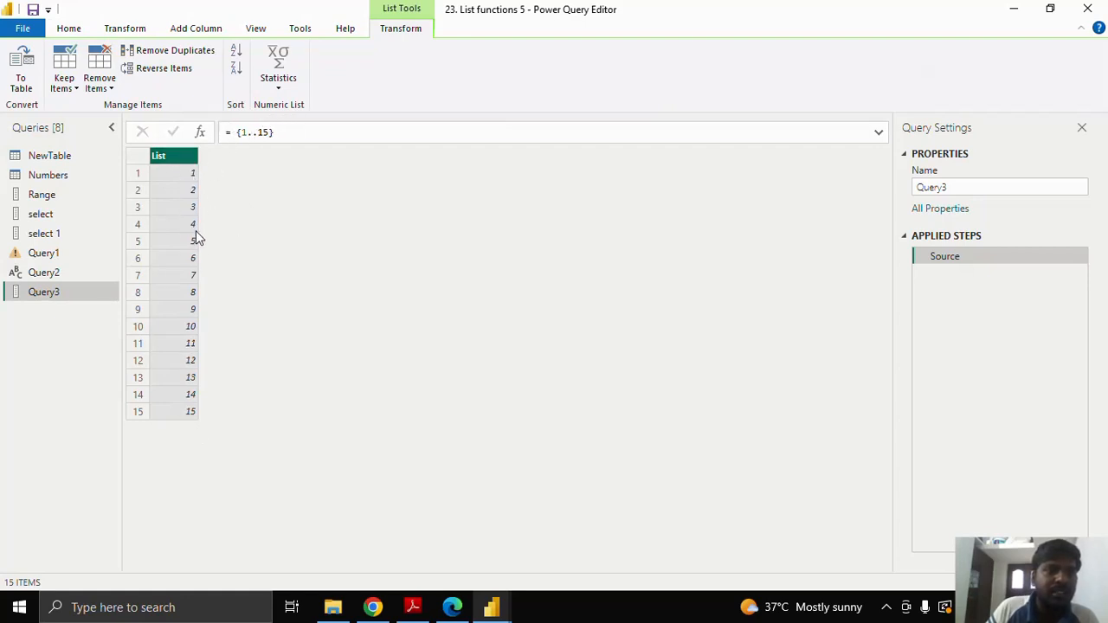
Step: Wrap the {1..15} list in List.Skip with a count of 3 and apply the formula
left_click(239, 131)
type("List.S")
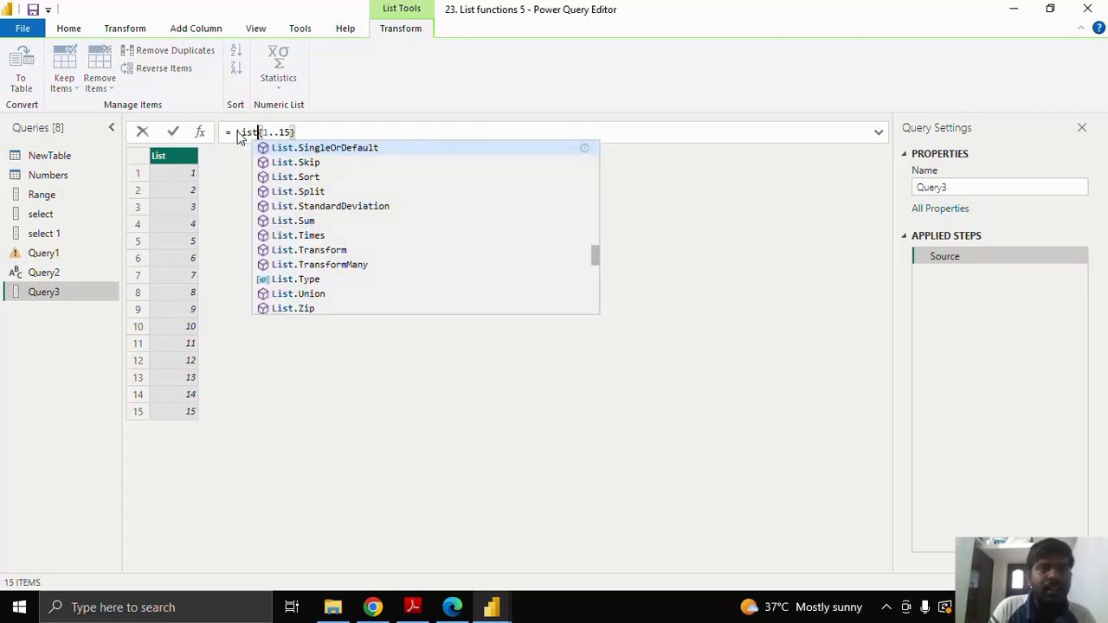
type("kip")
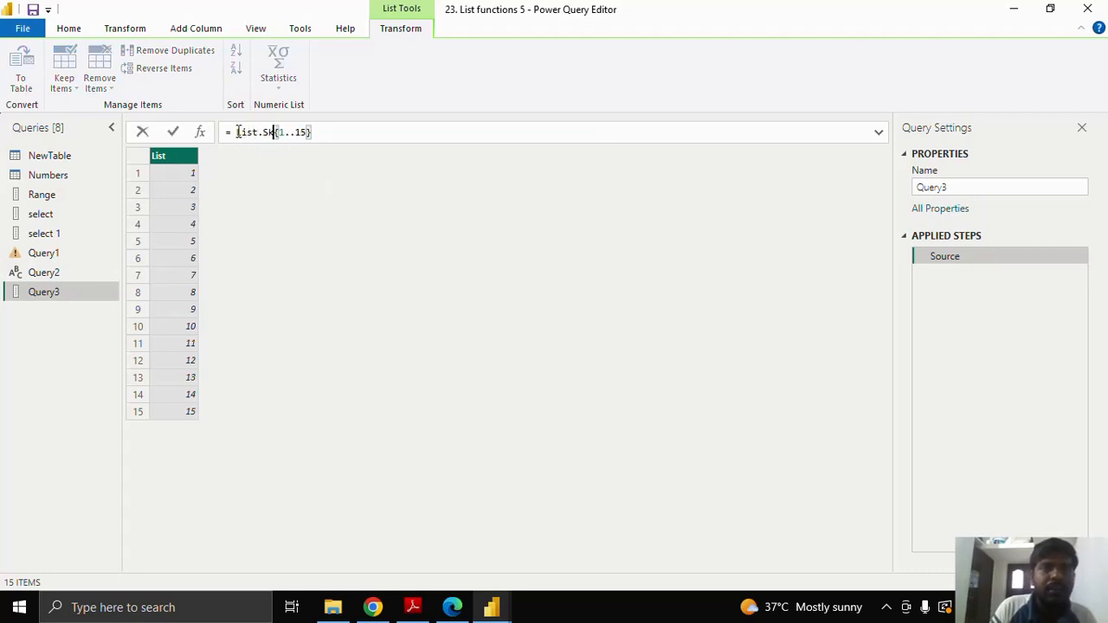
type("(")
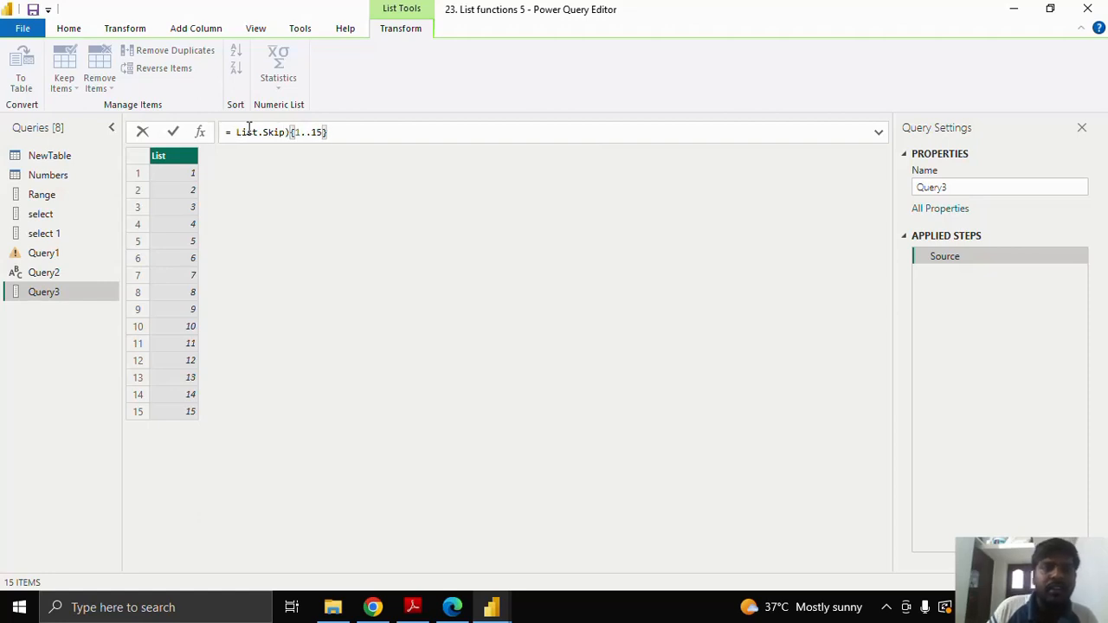
key("Delete")
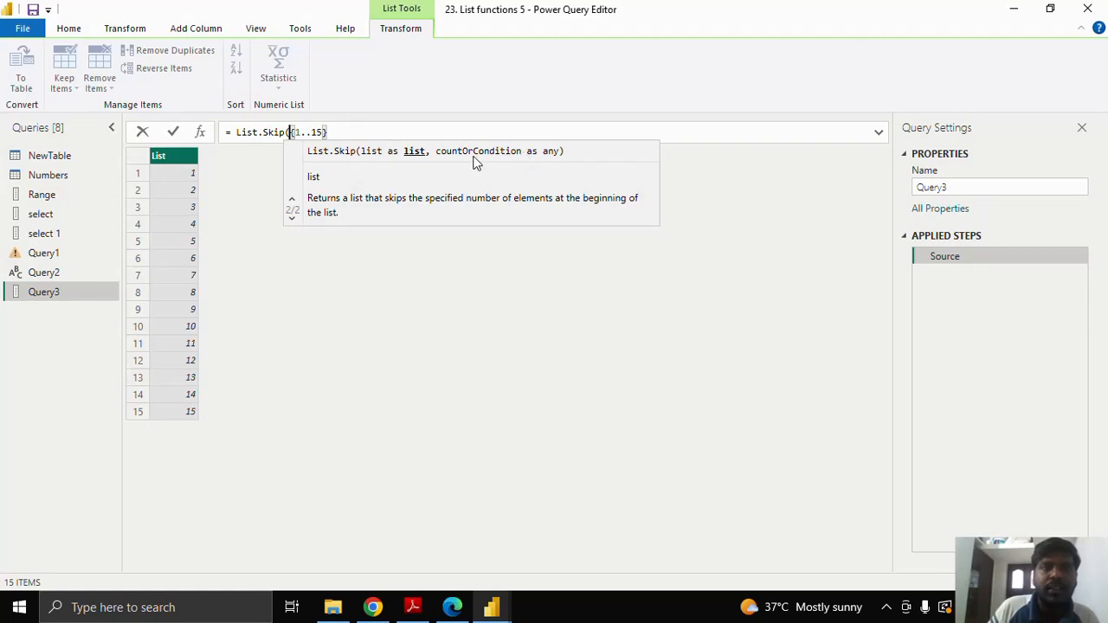
left_click(362, 129)
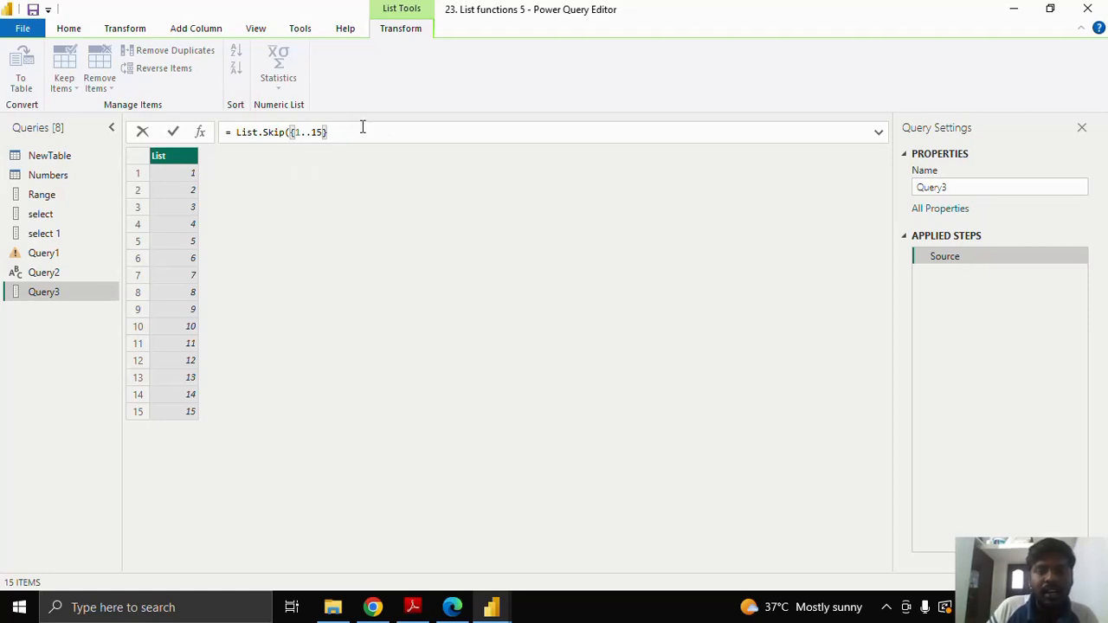
type(",")
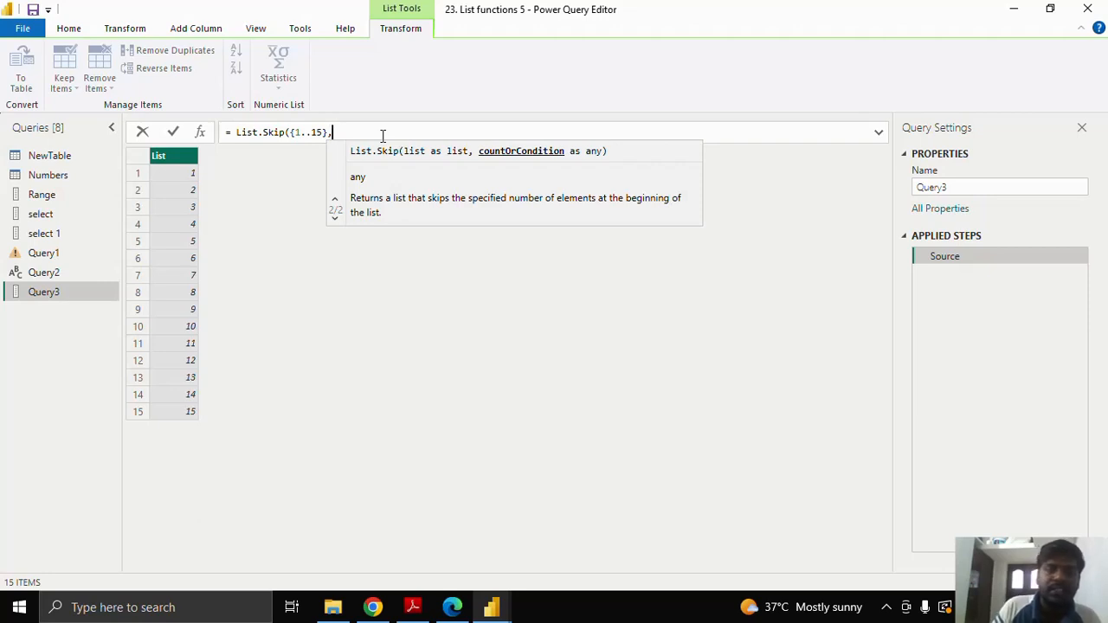
type("3)")
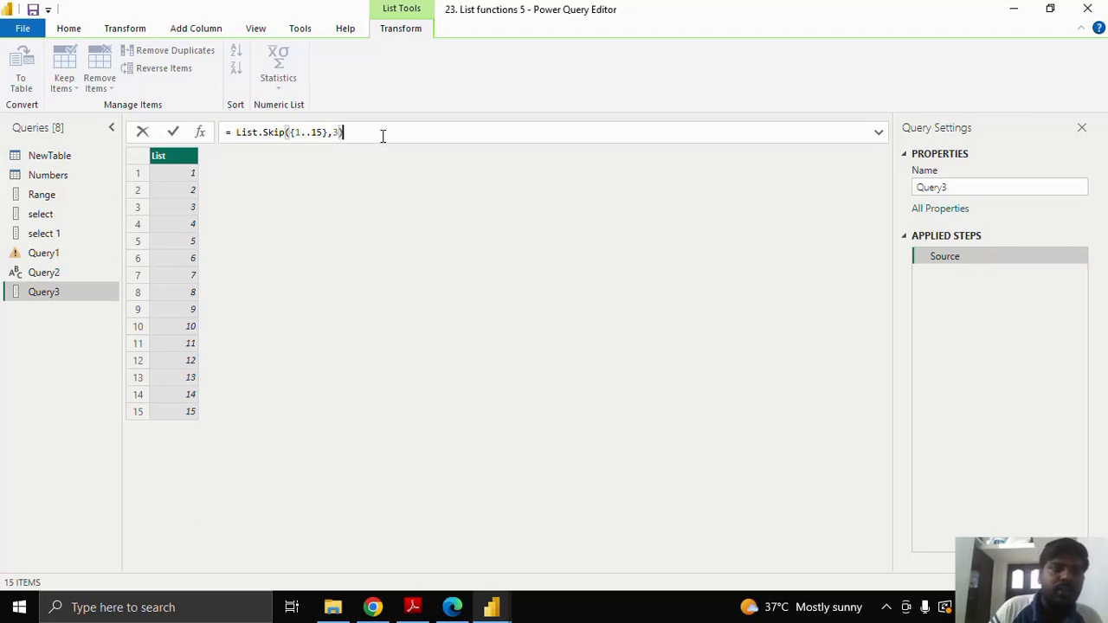
left_click(173, 134)
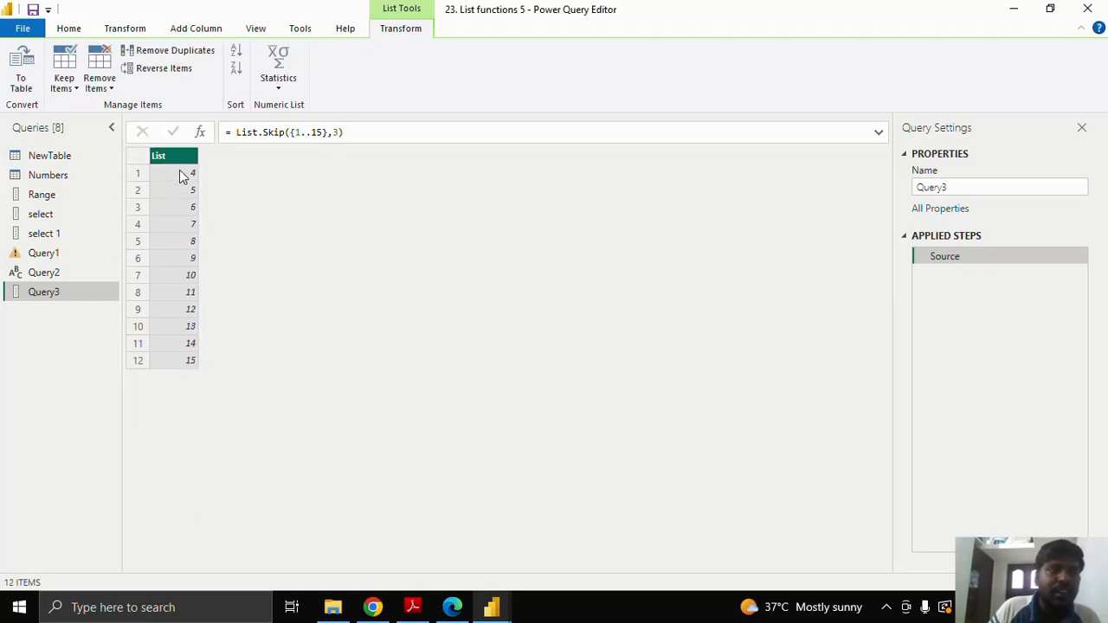
Step: Change the List.Skip count to 9 and apply the formula
left_click(341, 133)
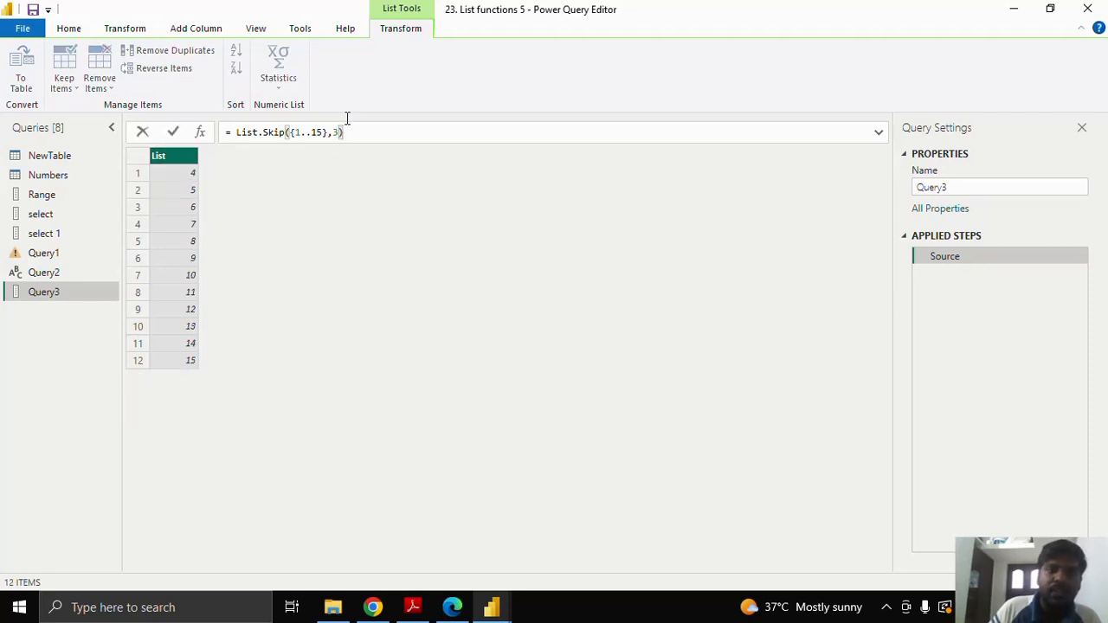
key("Left")
key("BackSpace")
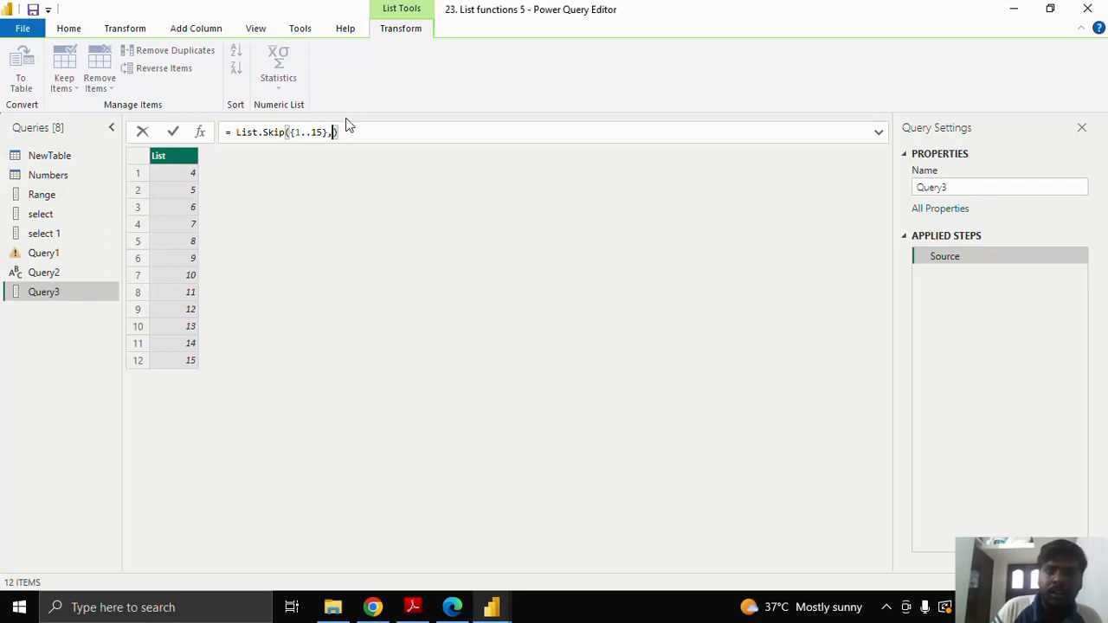
type("9")
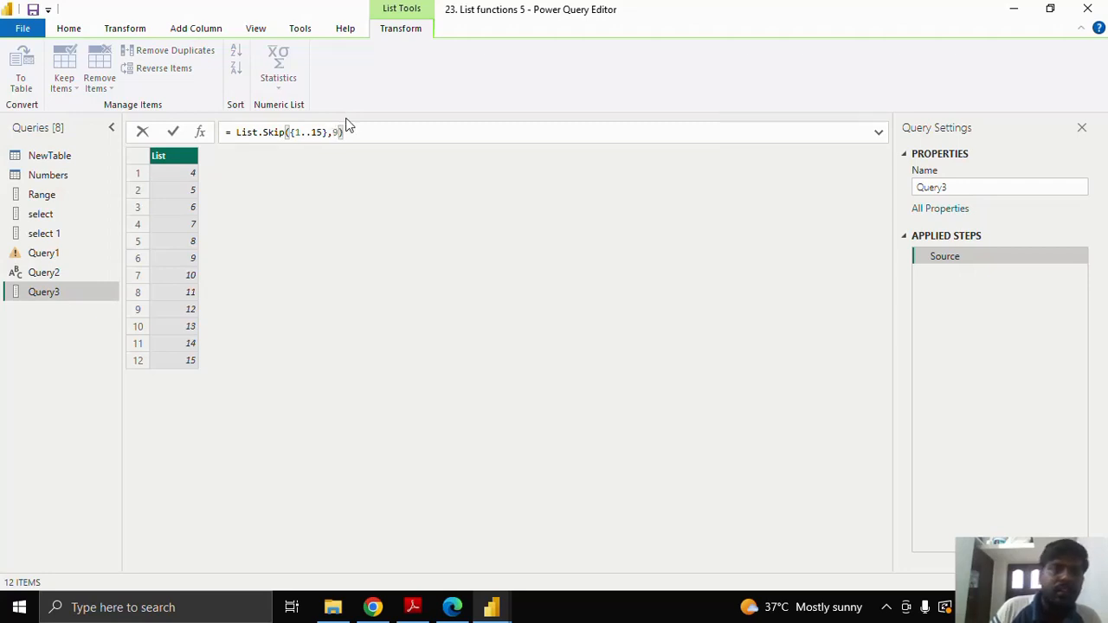
left_click(173, 131)
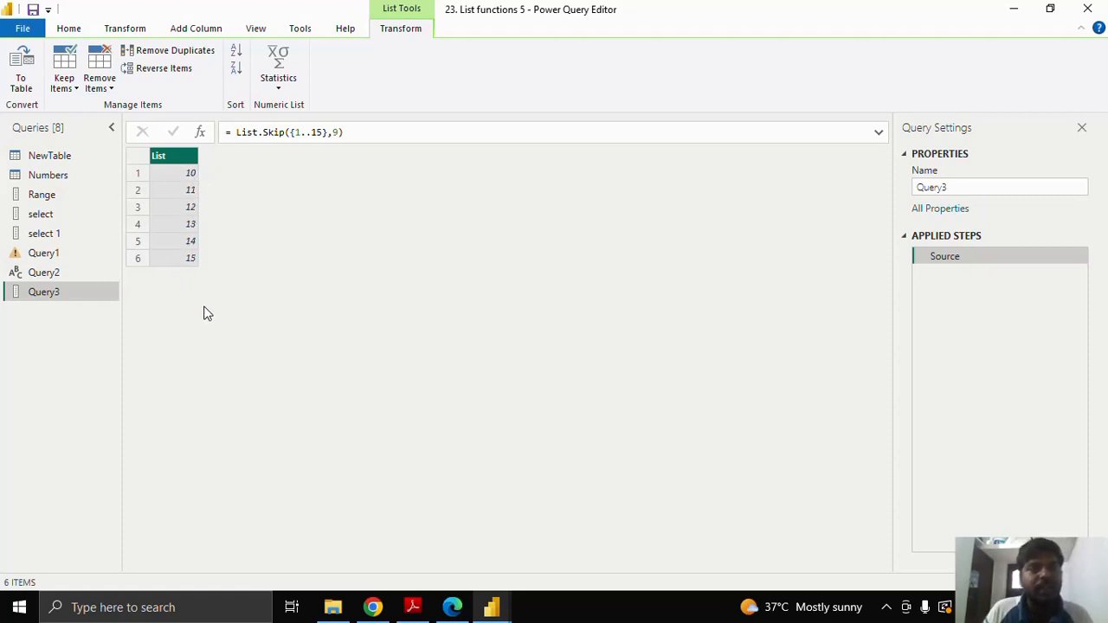
Step: Review the formulas and results of the Range, select, Query1, Query2 and Query3 queries
left_click(70, 197)
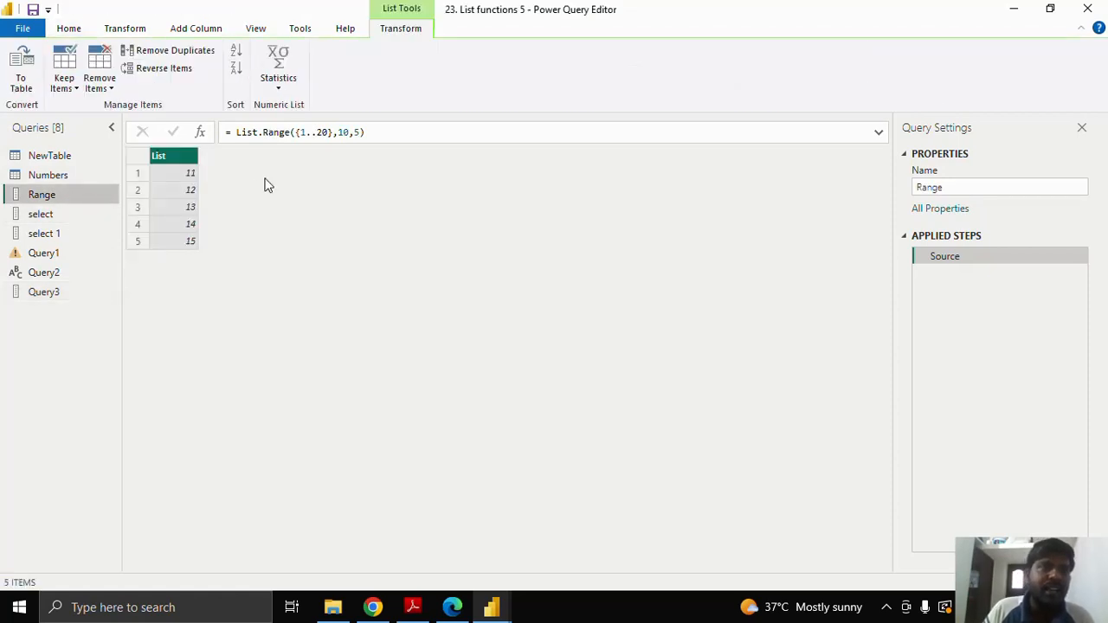
left_click(96, 214)
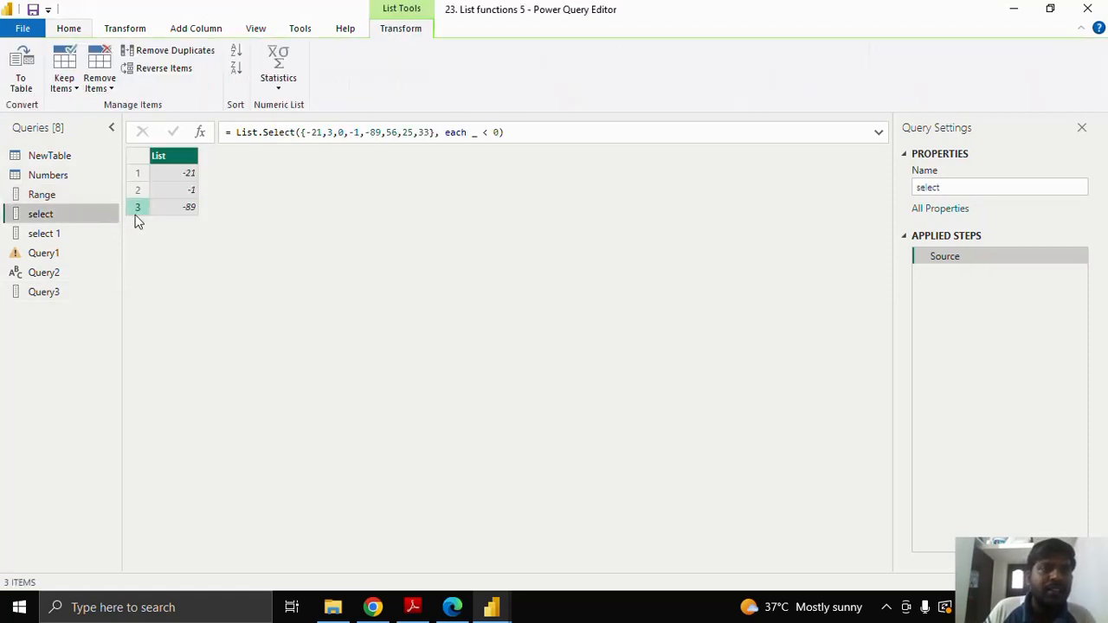
left_click(92, 254)
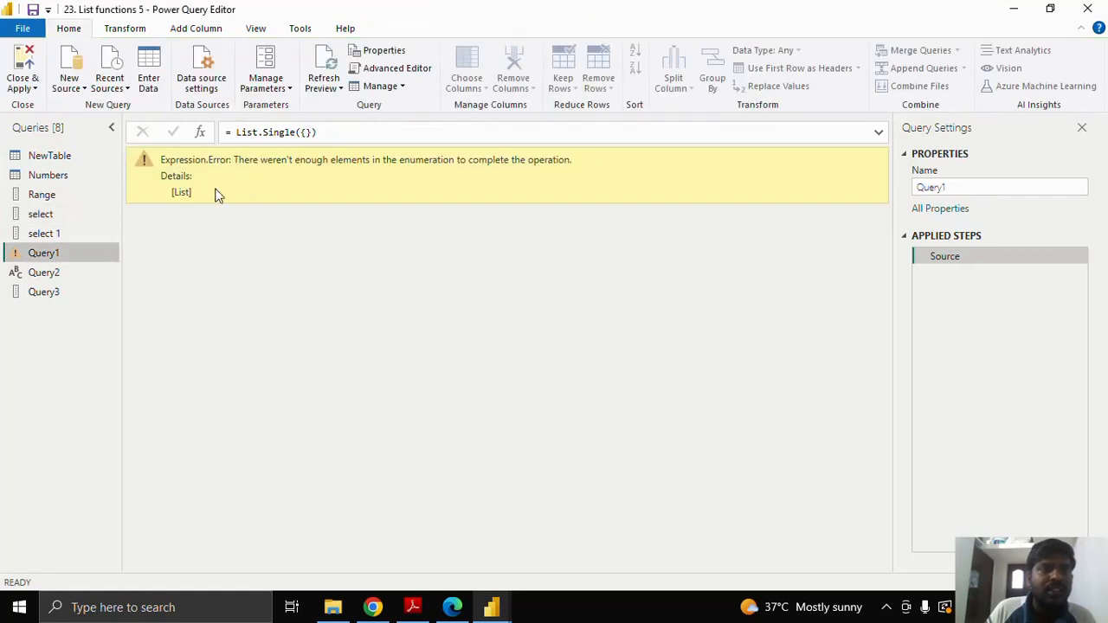
left_click(101, 272)
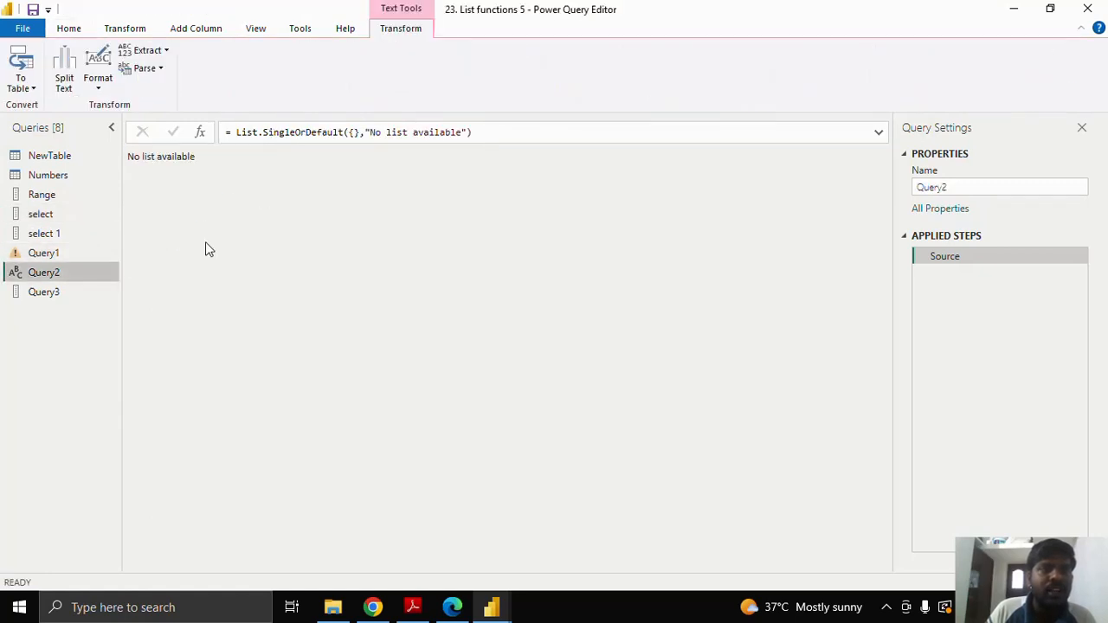
double_click(98, 296)
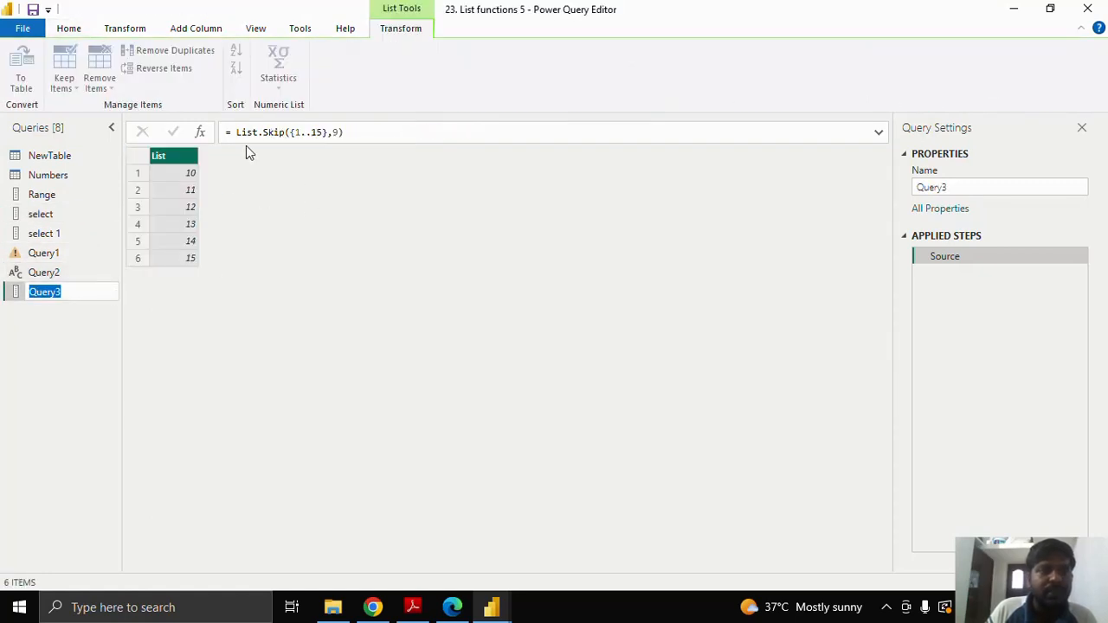